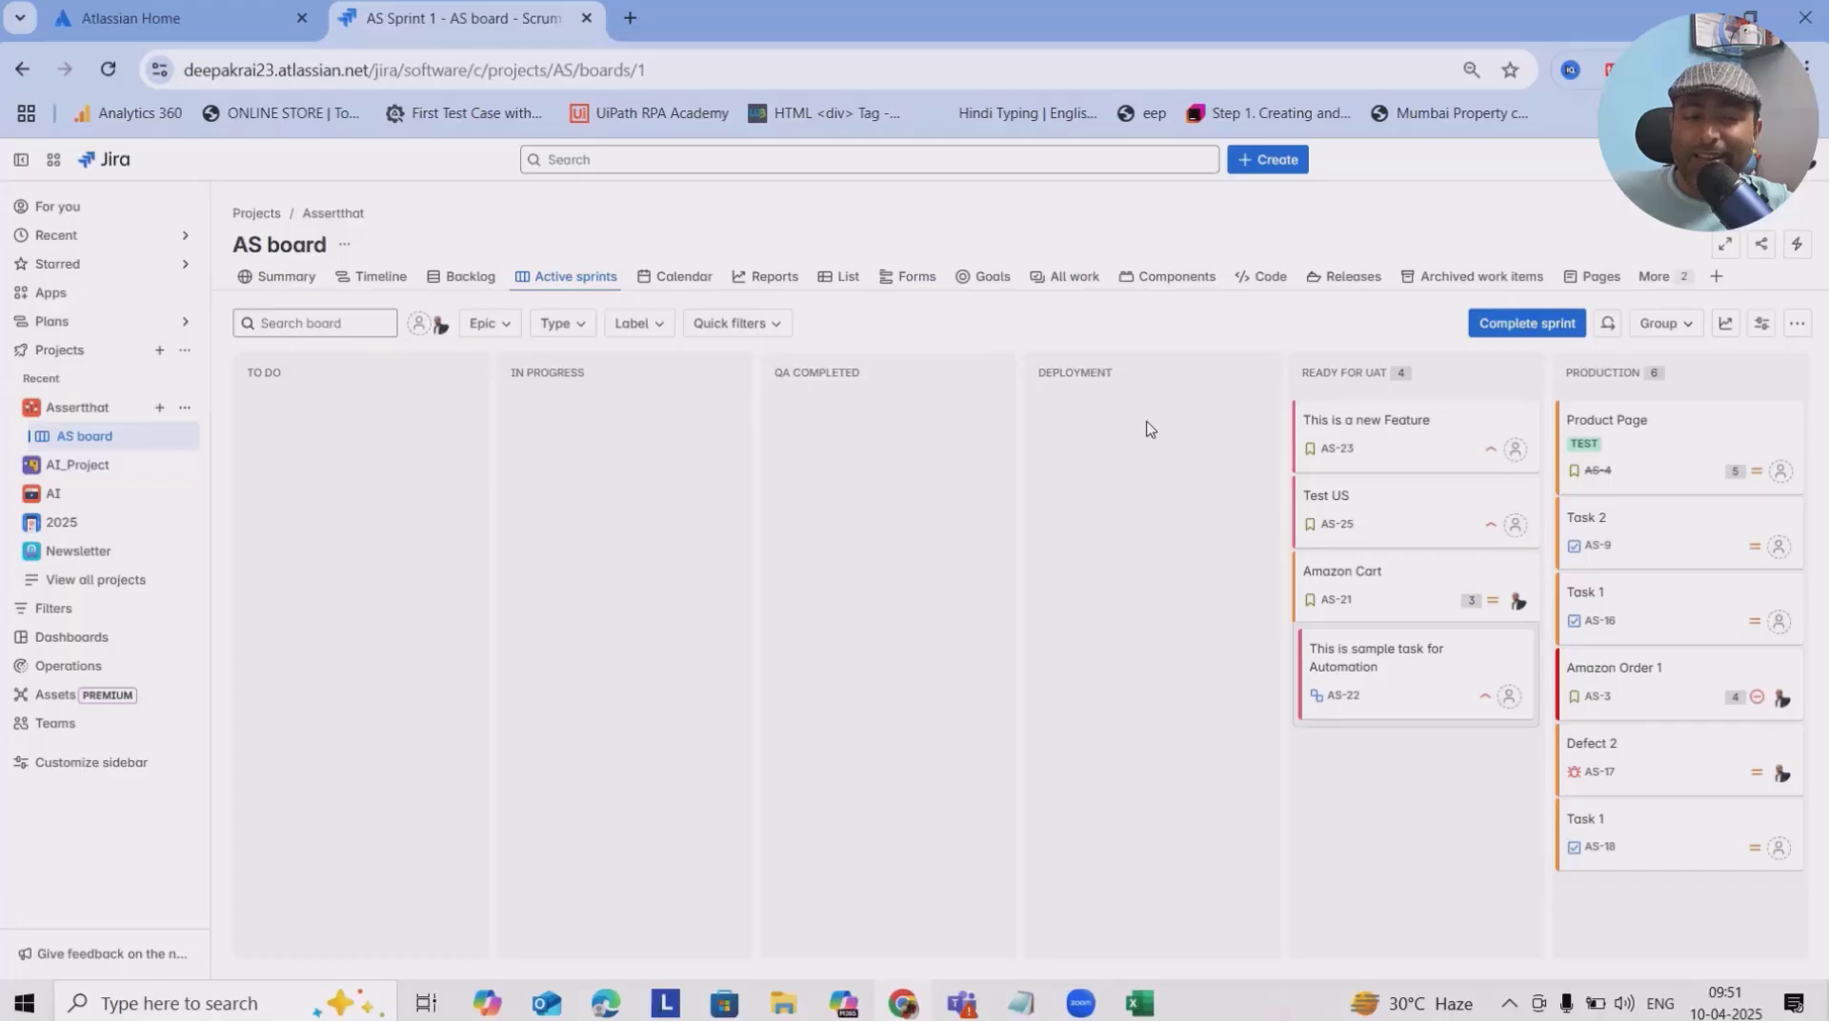
Switch to Excel and widen the Assignee Id, Reporter Id and Created columns of the Jira export to fit their contents
{"action": "left_click", "coordinate": [1140, 1003]}
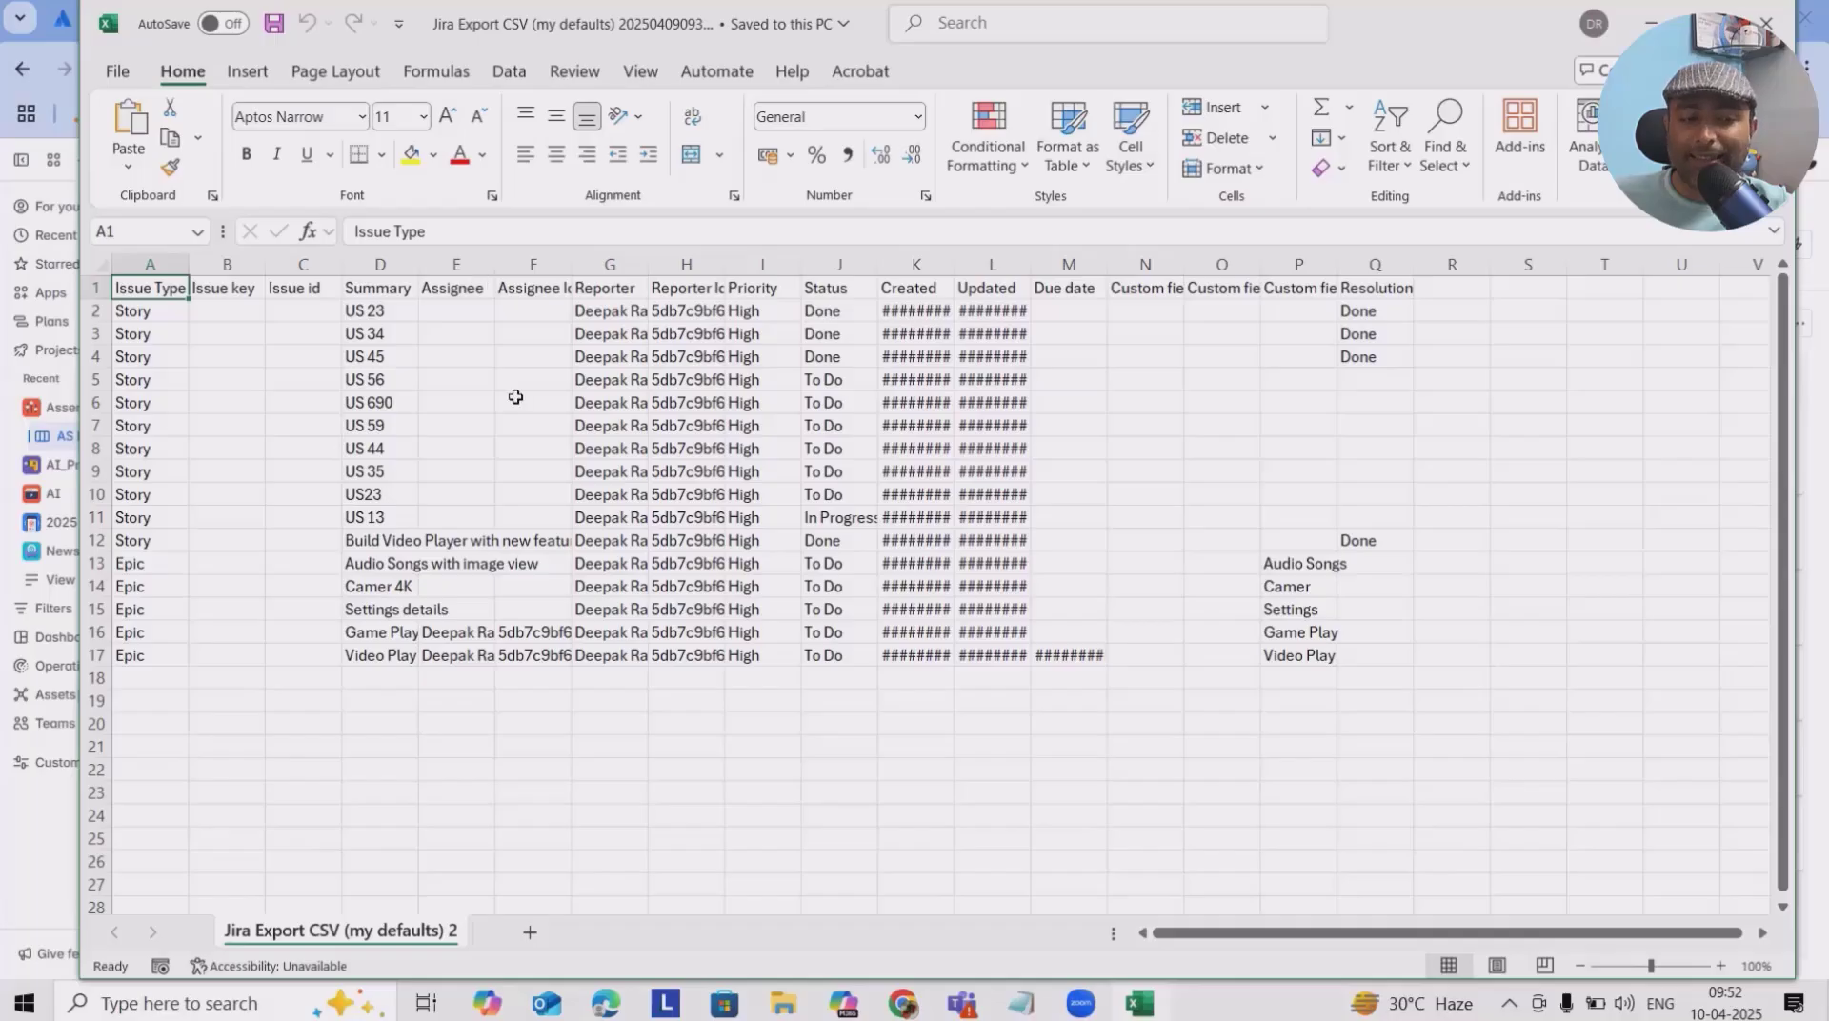
{"action": "double_click", "coordinate": [571, 264]}
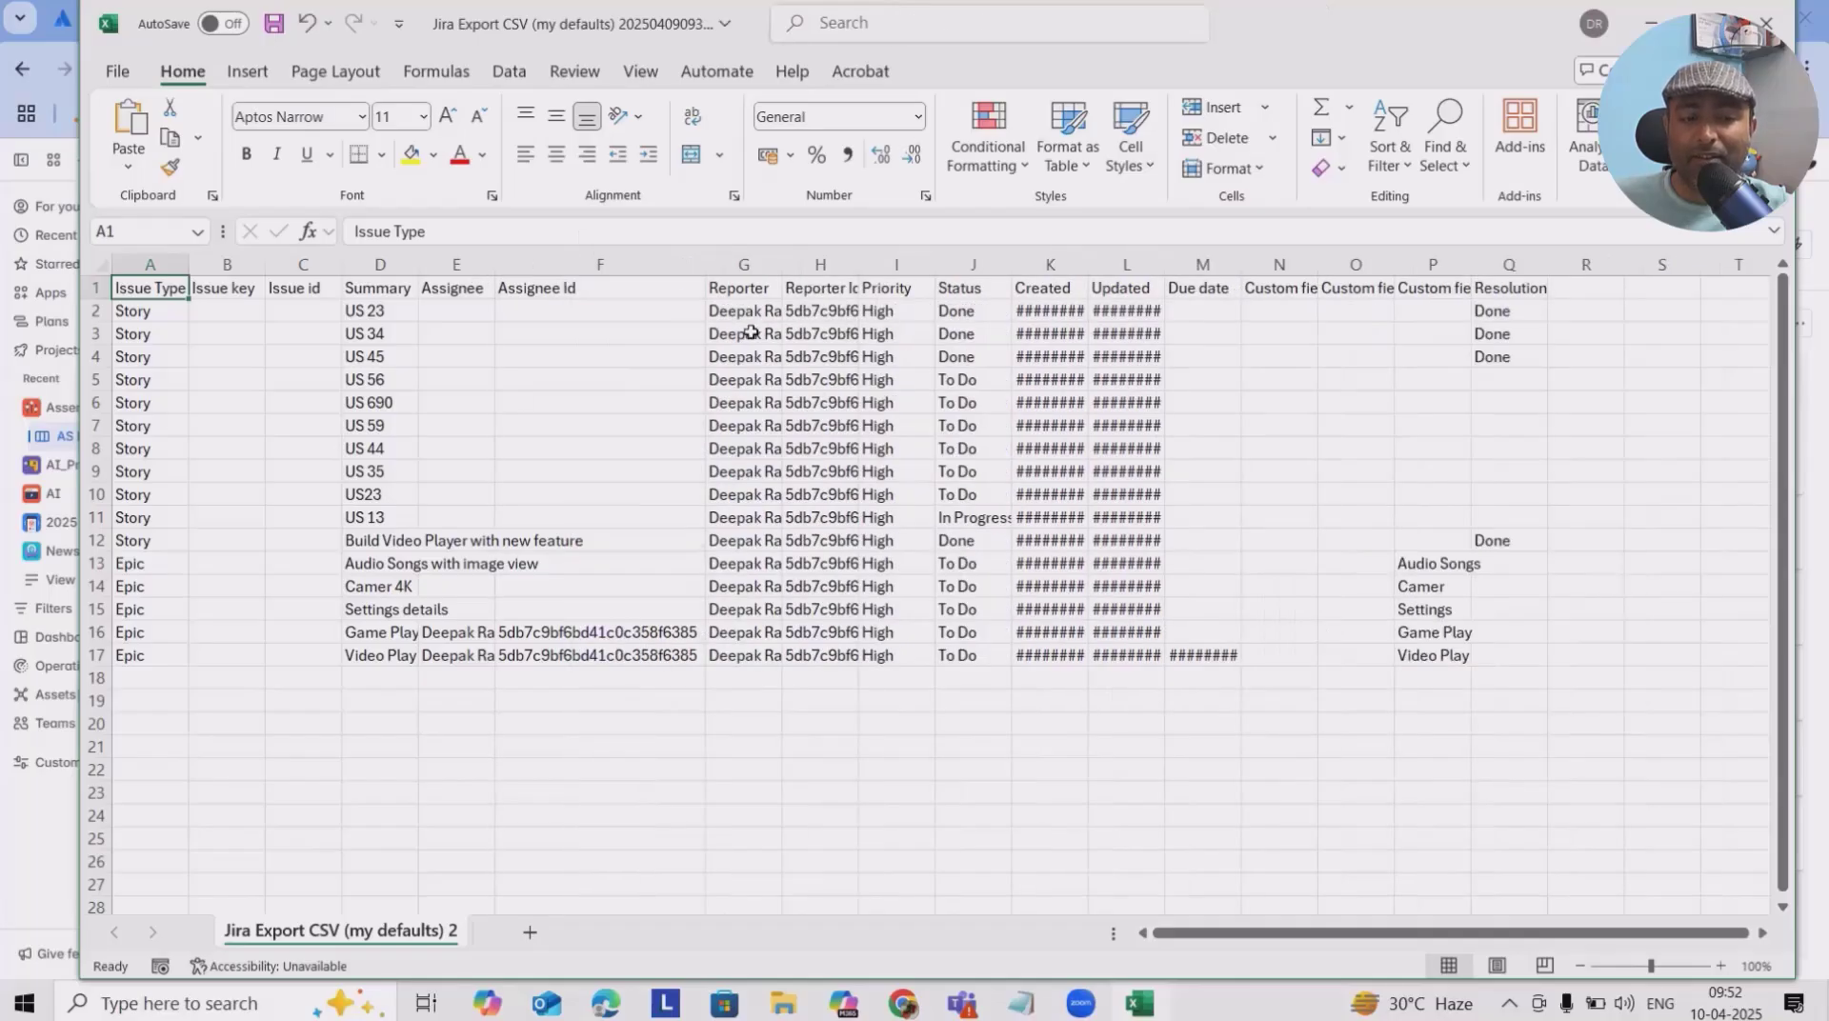
{"action": "double_click", "coordinate": [859, 264]}
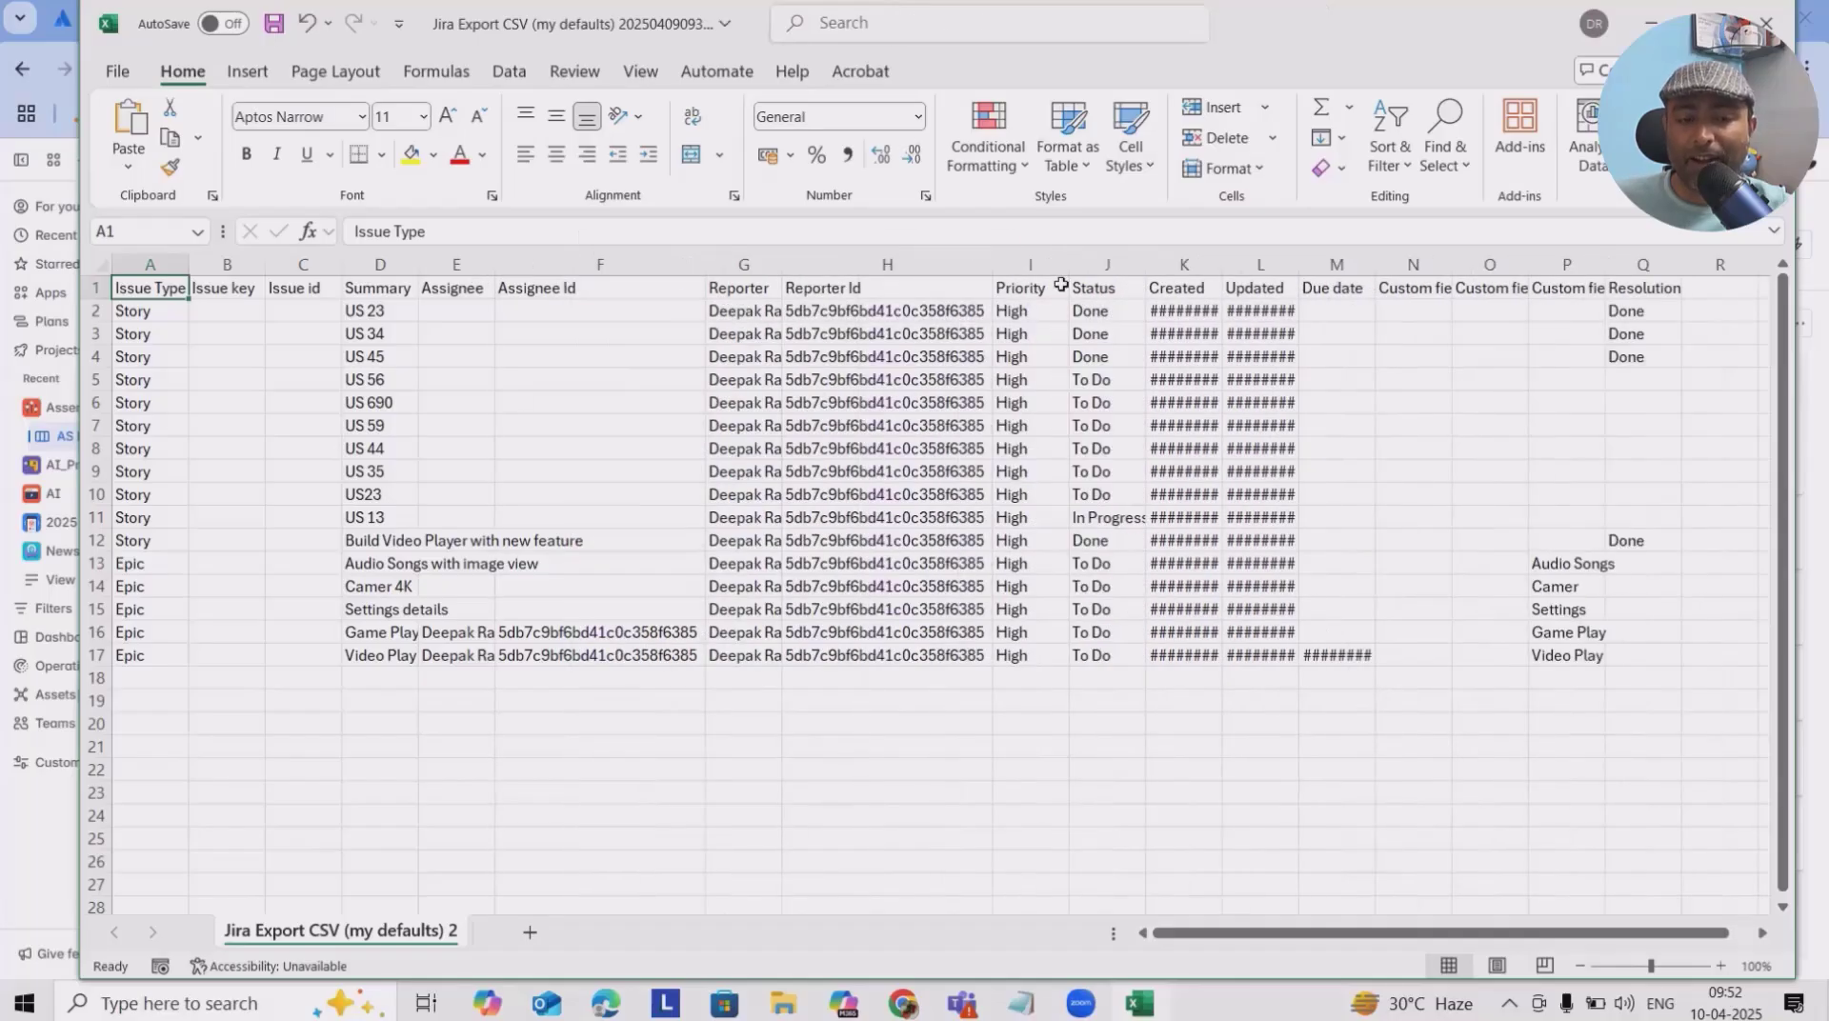
{"action": "double_click", "coordinate": [1214, 266]}
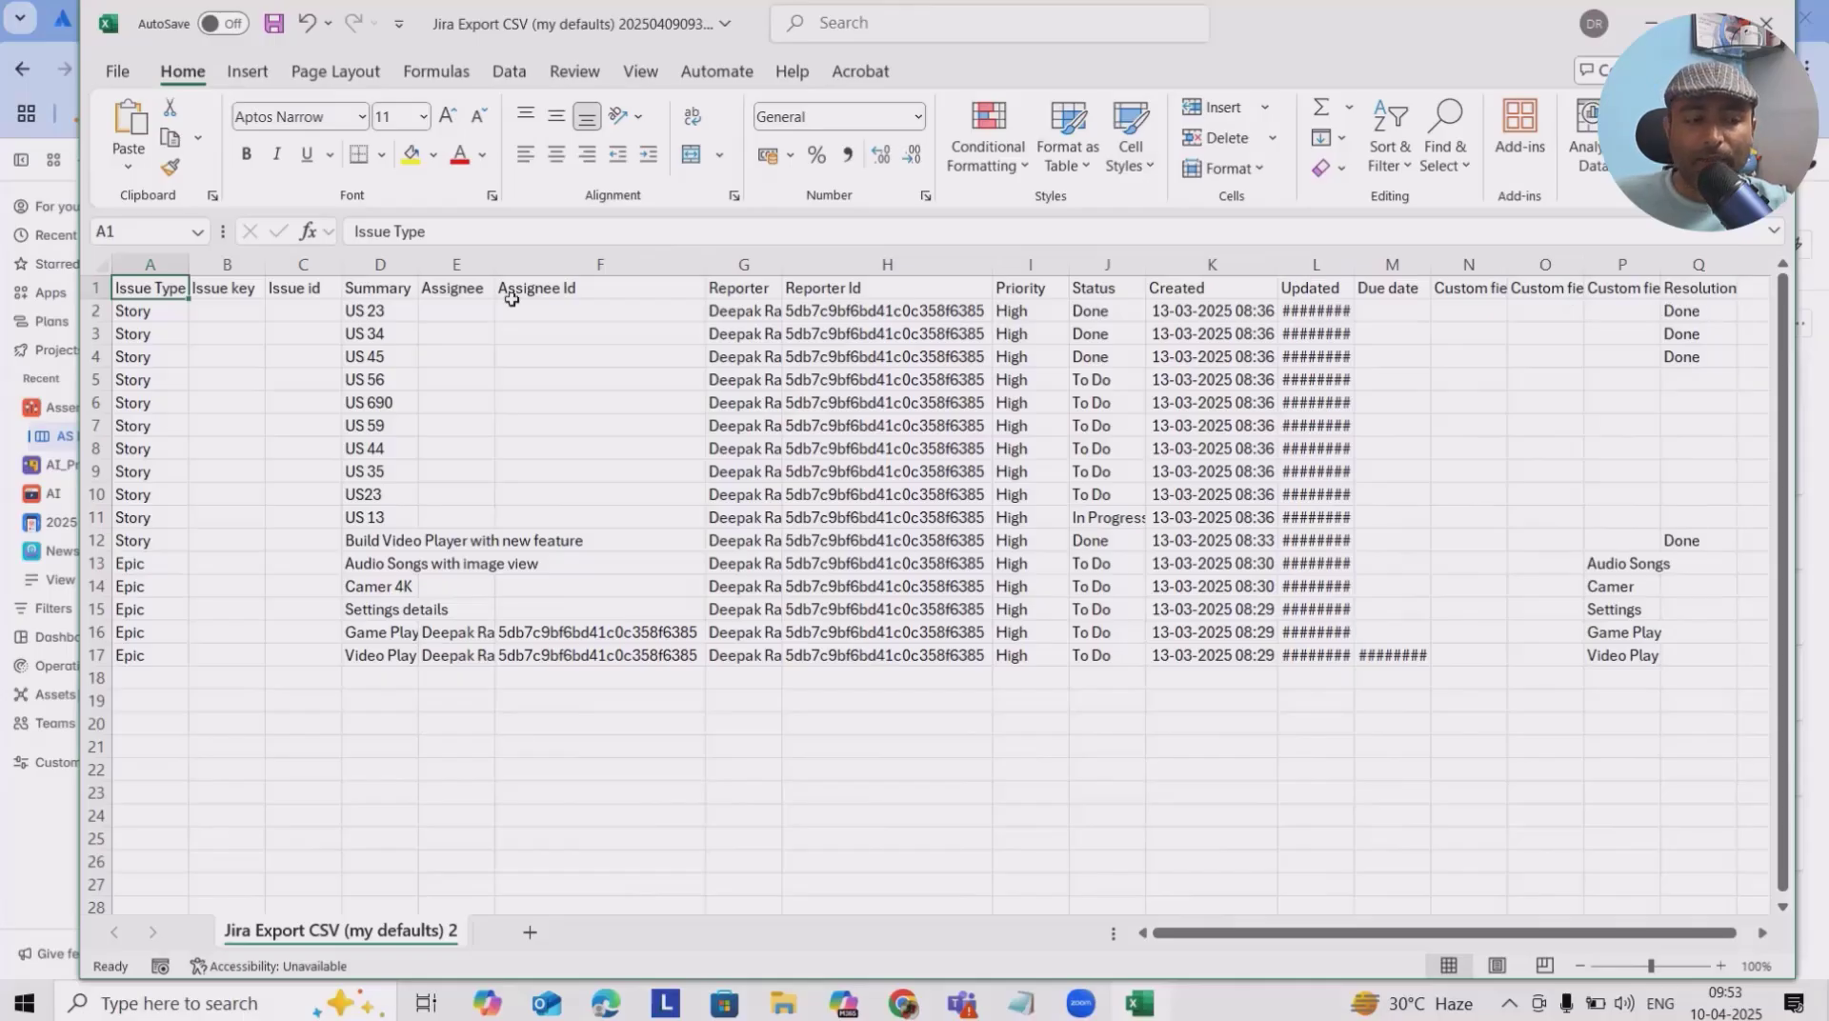
Append "Store" to the story summaries in cells D2 through D11, from US 23 to US 13, and save the CSV file
{"action": "double_click", "coordinate": [385, 310]}
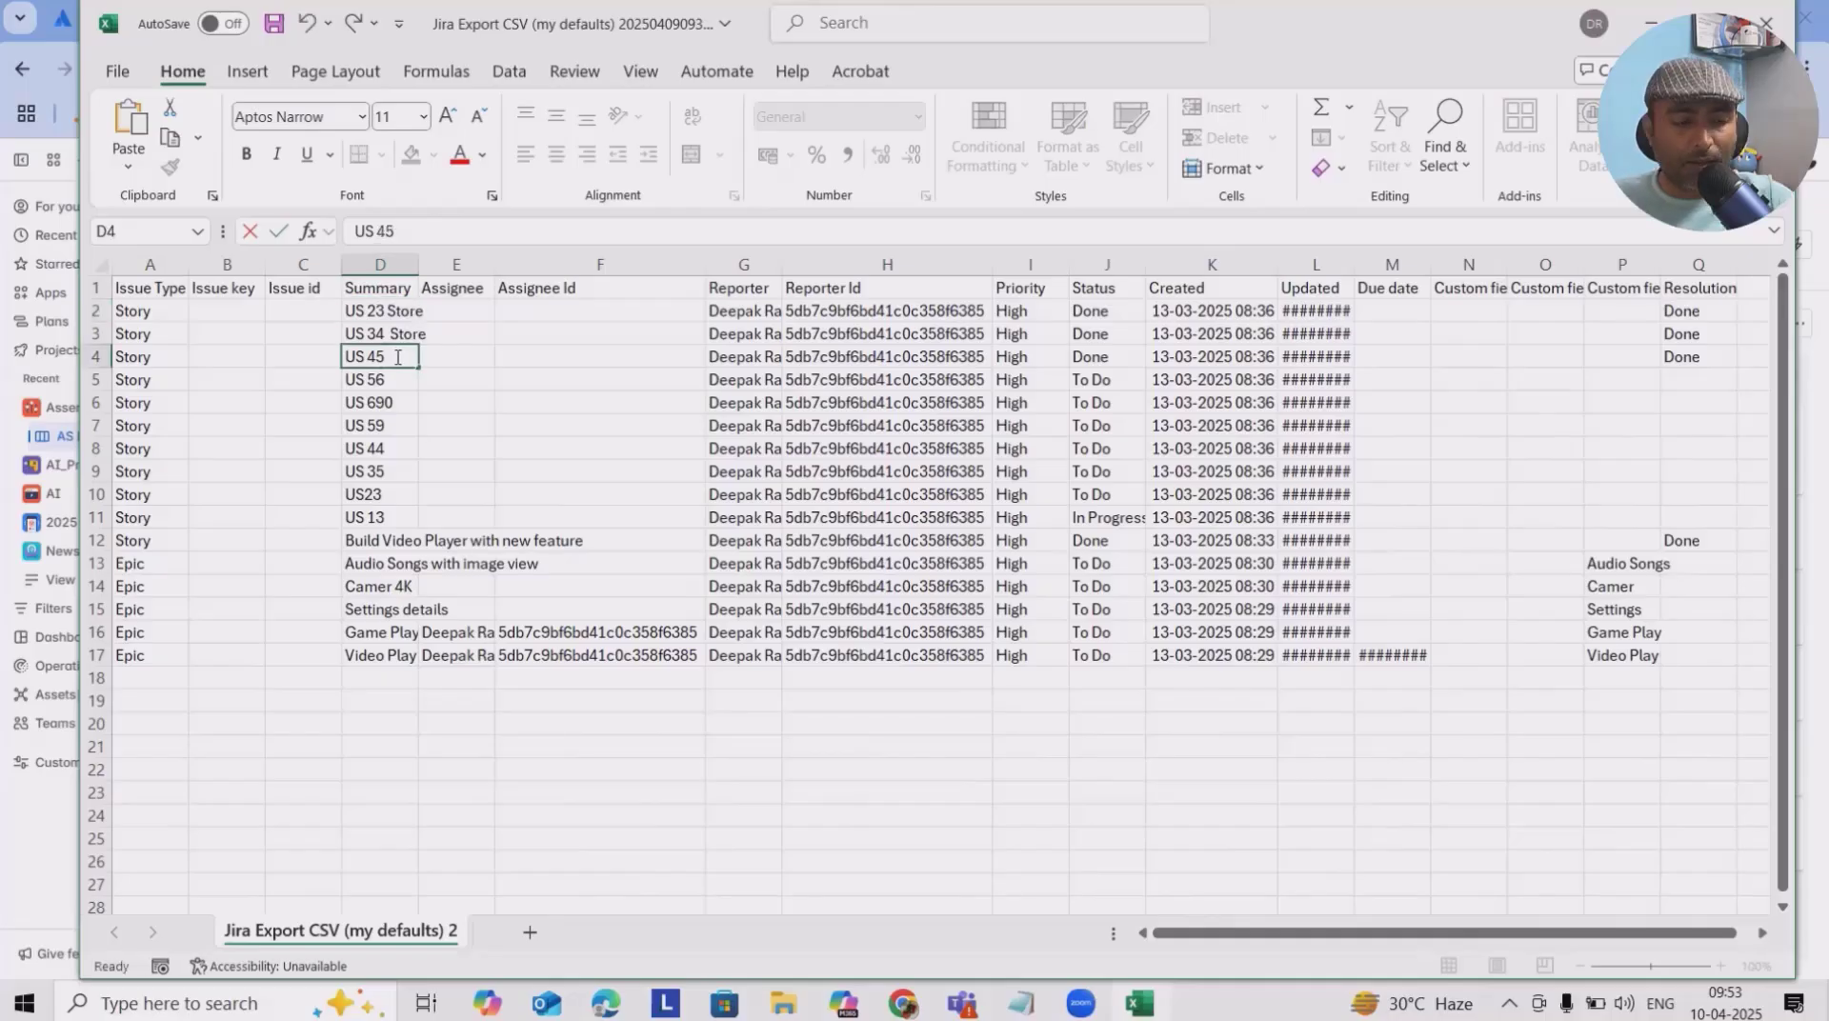
{"action": "double_click", "coordinate": [399, 358]}
{"action": "type", "text": "Store"}
{"action": "double_click", "coordinate": [394, 380]}
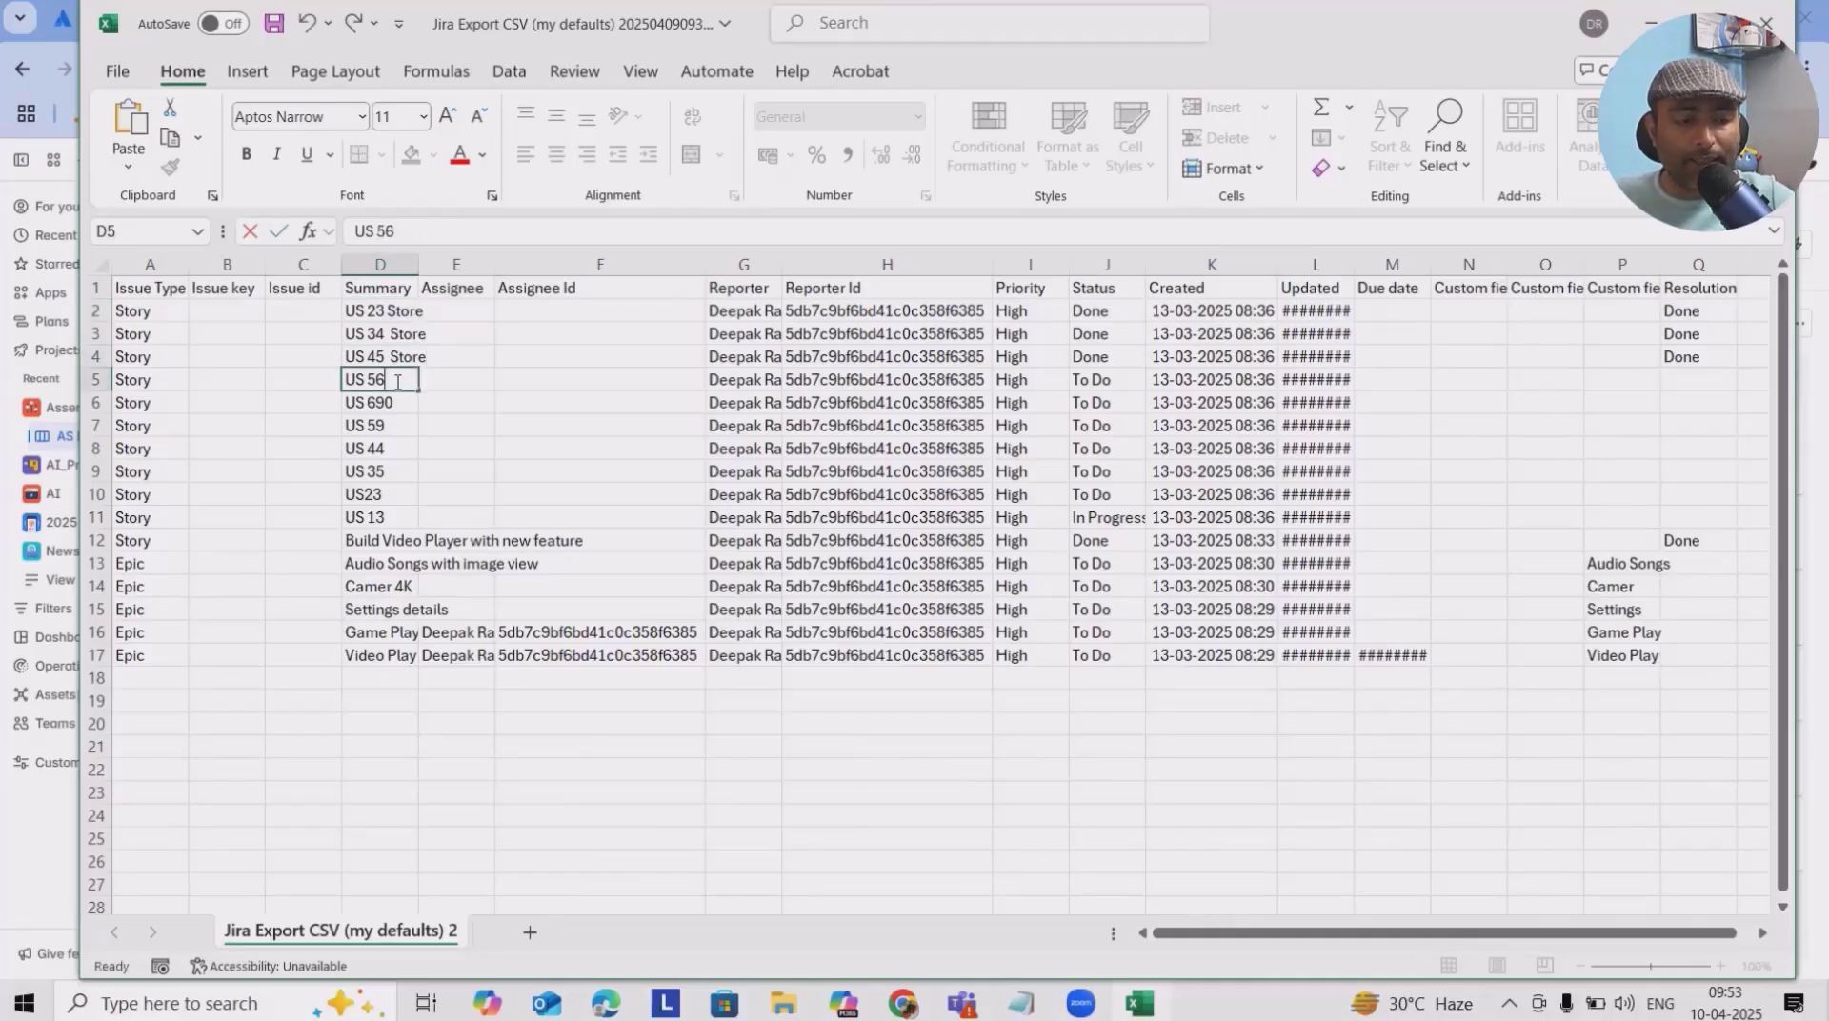
{"action": "type", "text": "Store"}
{"action": "double_click", "coordinate": [401, 403]}
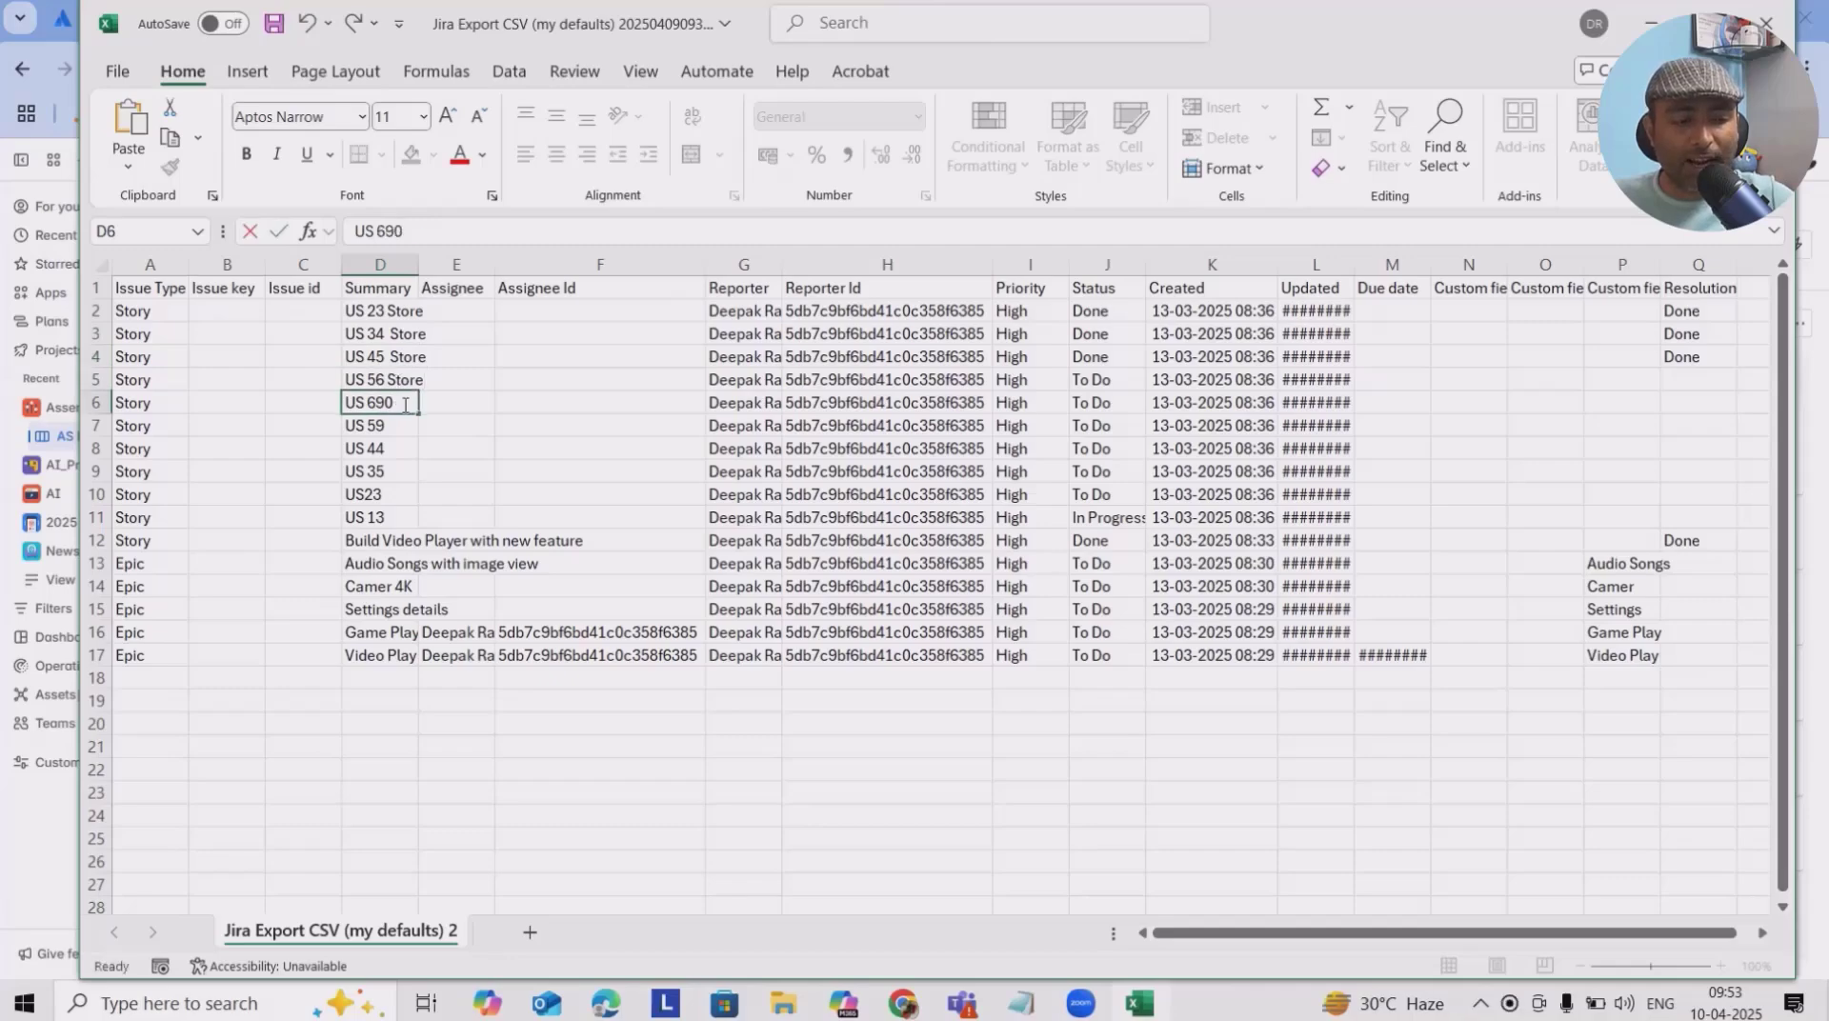
{"action": "type", "text": "Store"}
{"action": "double_click", "coordinate": [402, 428]}
{"action": "type", "text": "Store"}
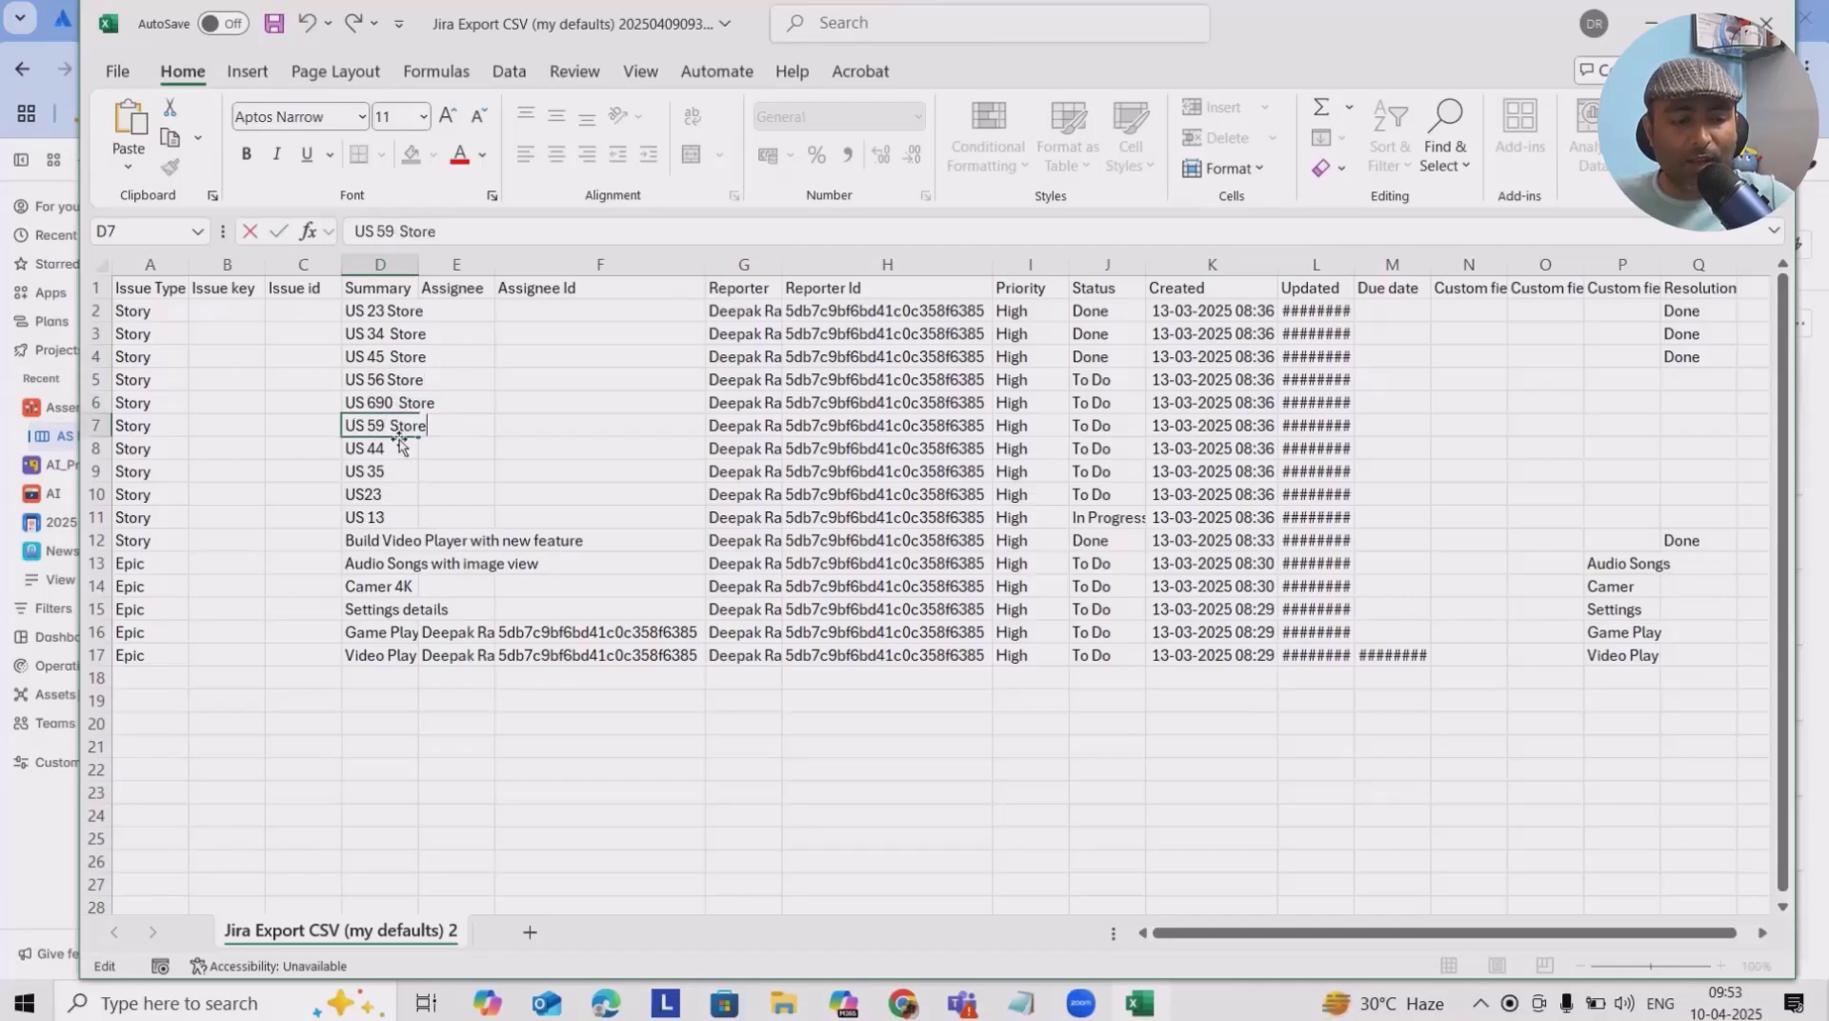
{"action": "double_click", "coordinate": [393, 450]}
{"action": "type", "text": "Store"}
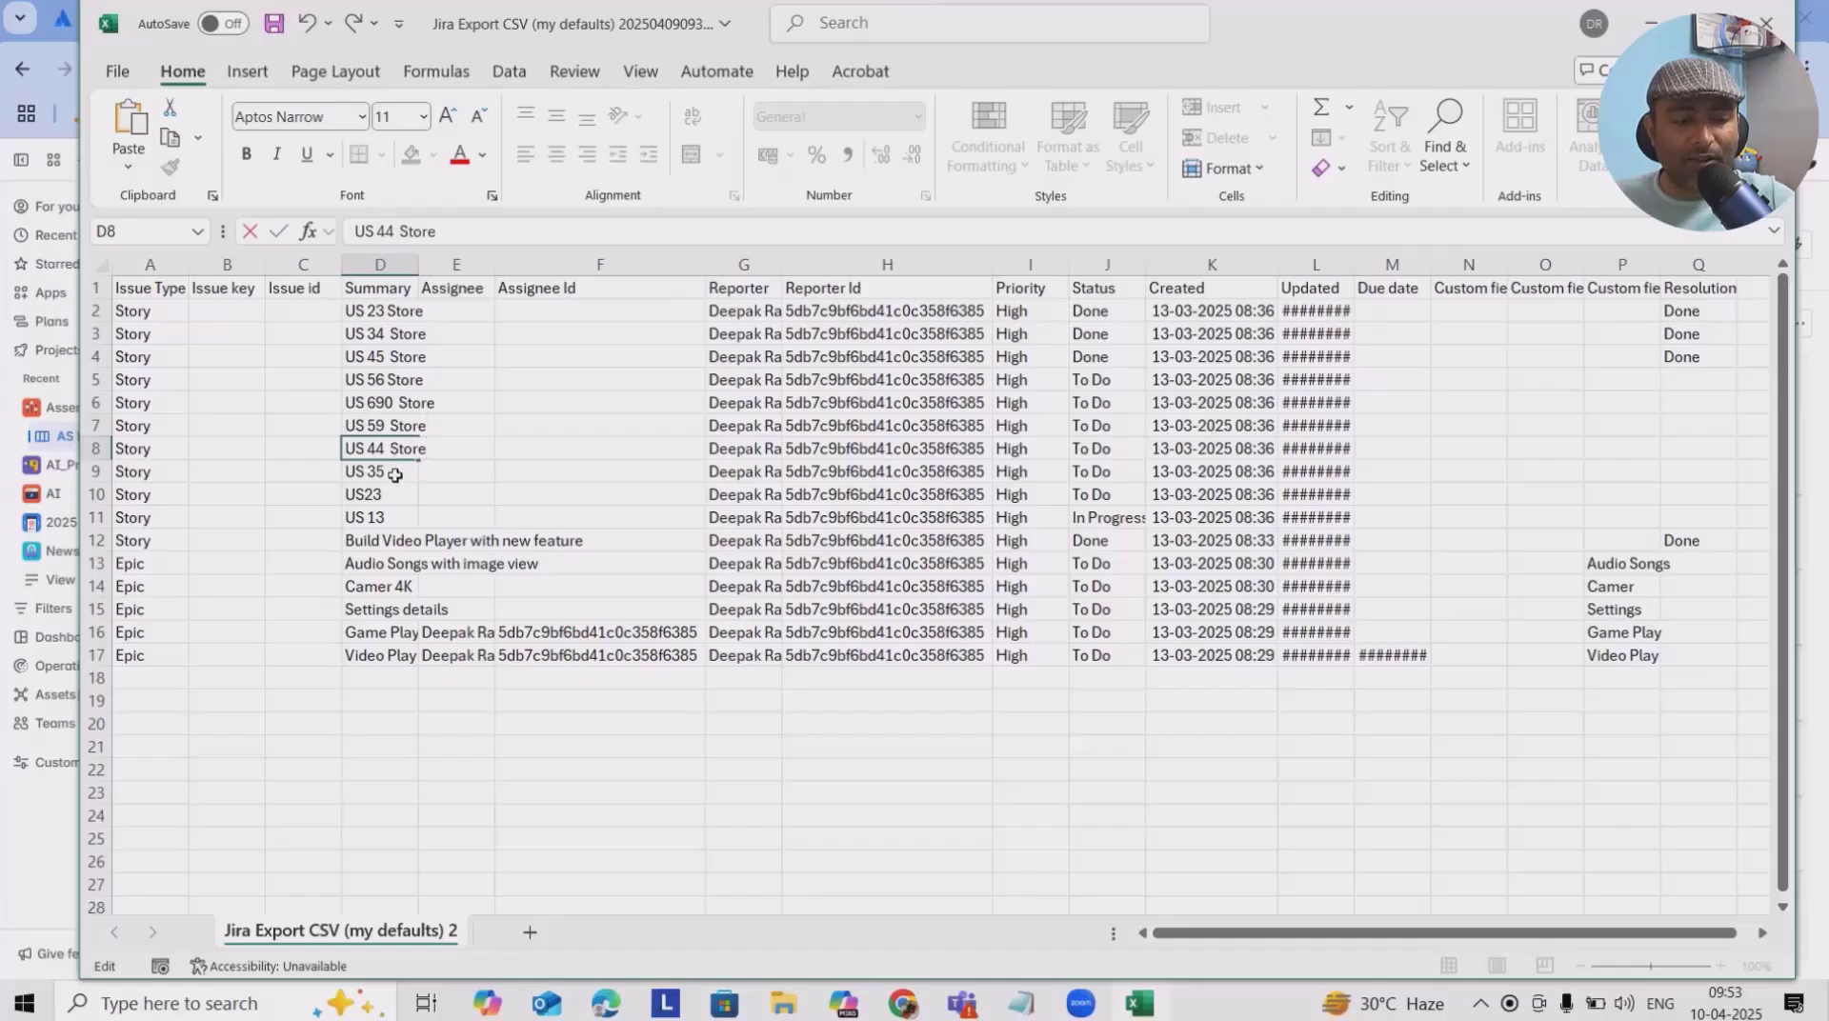
{"action": "double_click", "coordinate": [391, 473]}
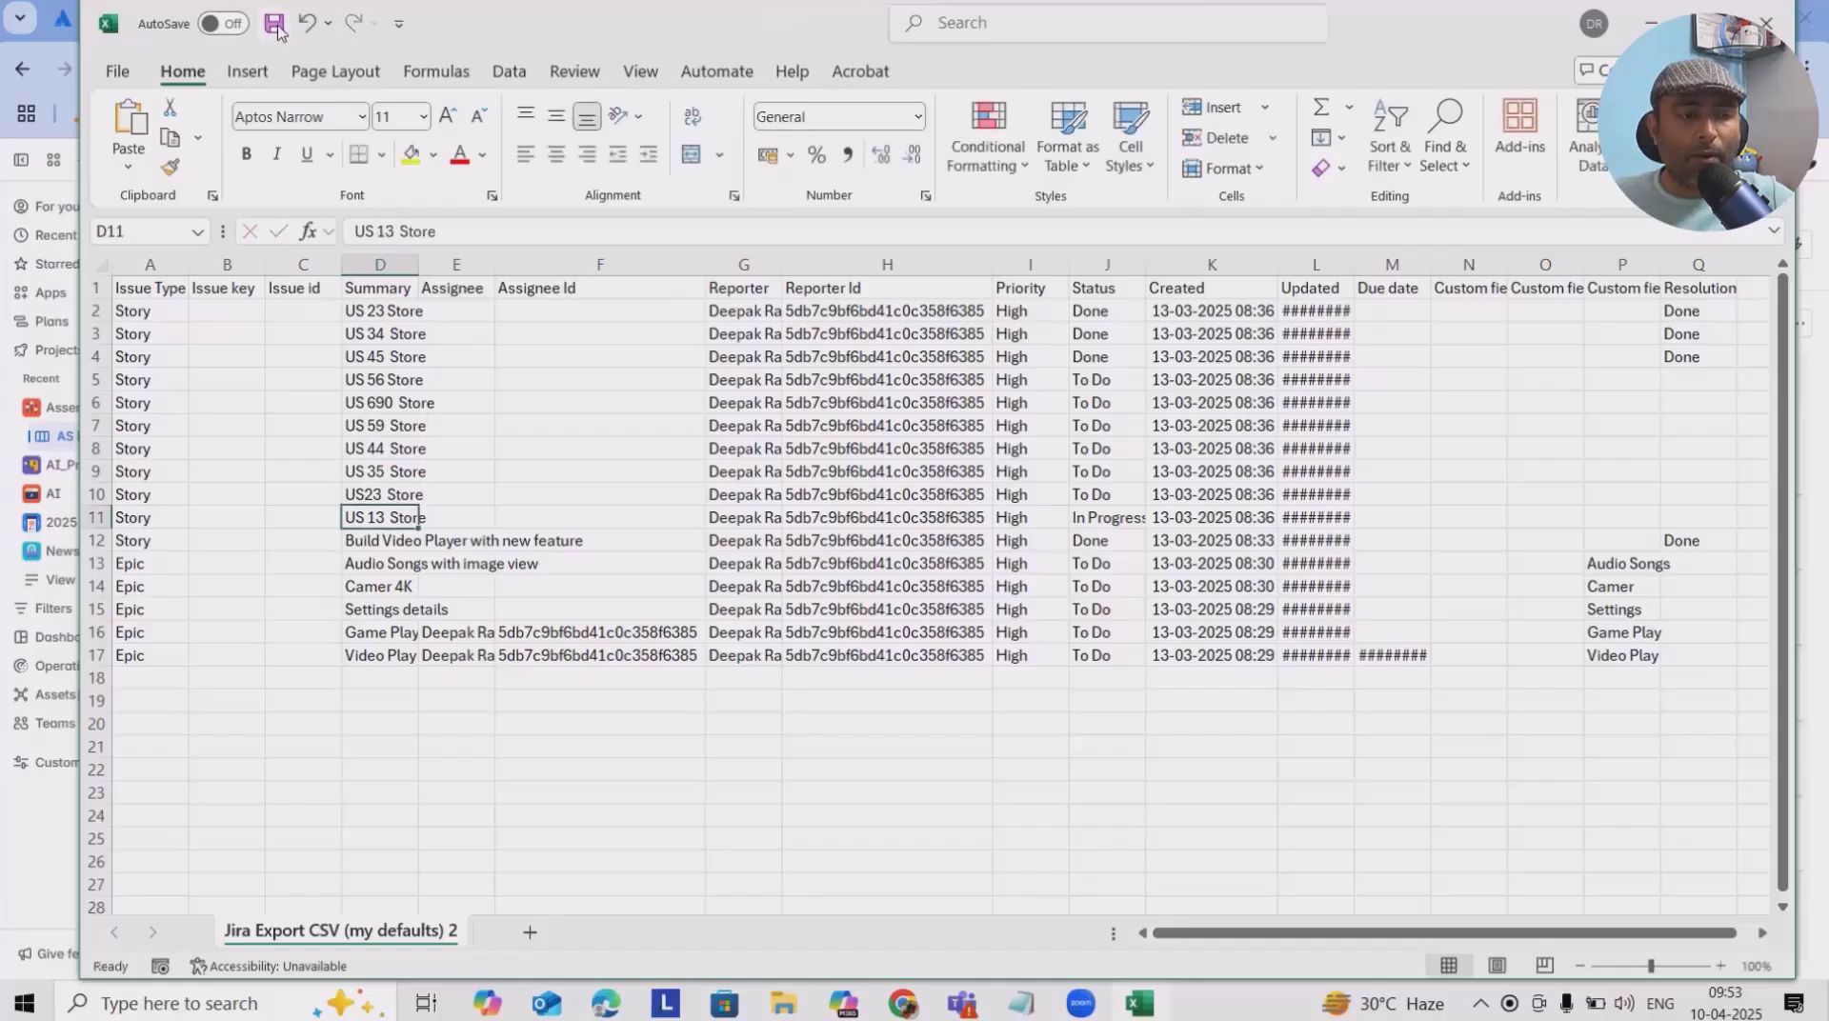
{"action": "left_click", "coordinate": [275, 25]}
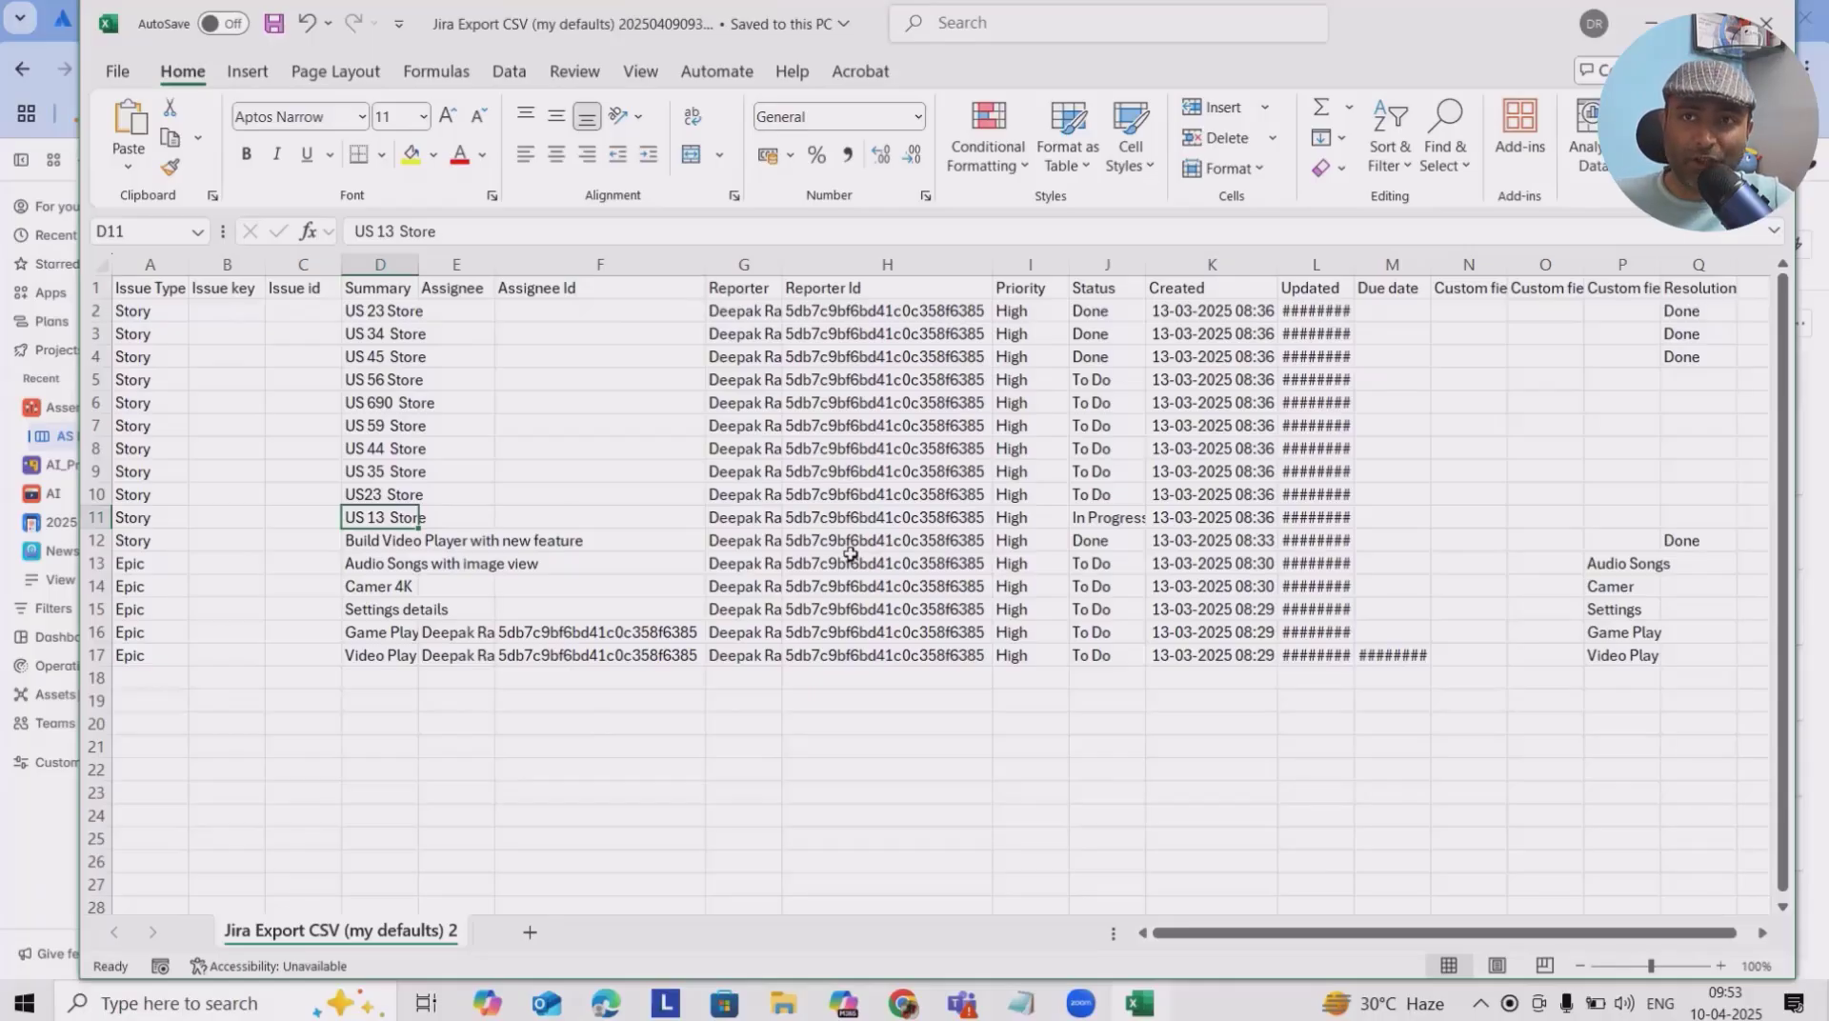
Switch to Jira in the browser and open all work items of the Graphy_Demo1 project
{"action": "key", "text": "alt+Tab"}
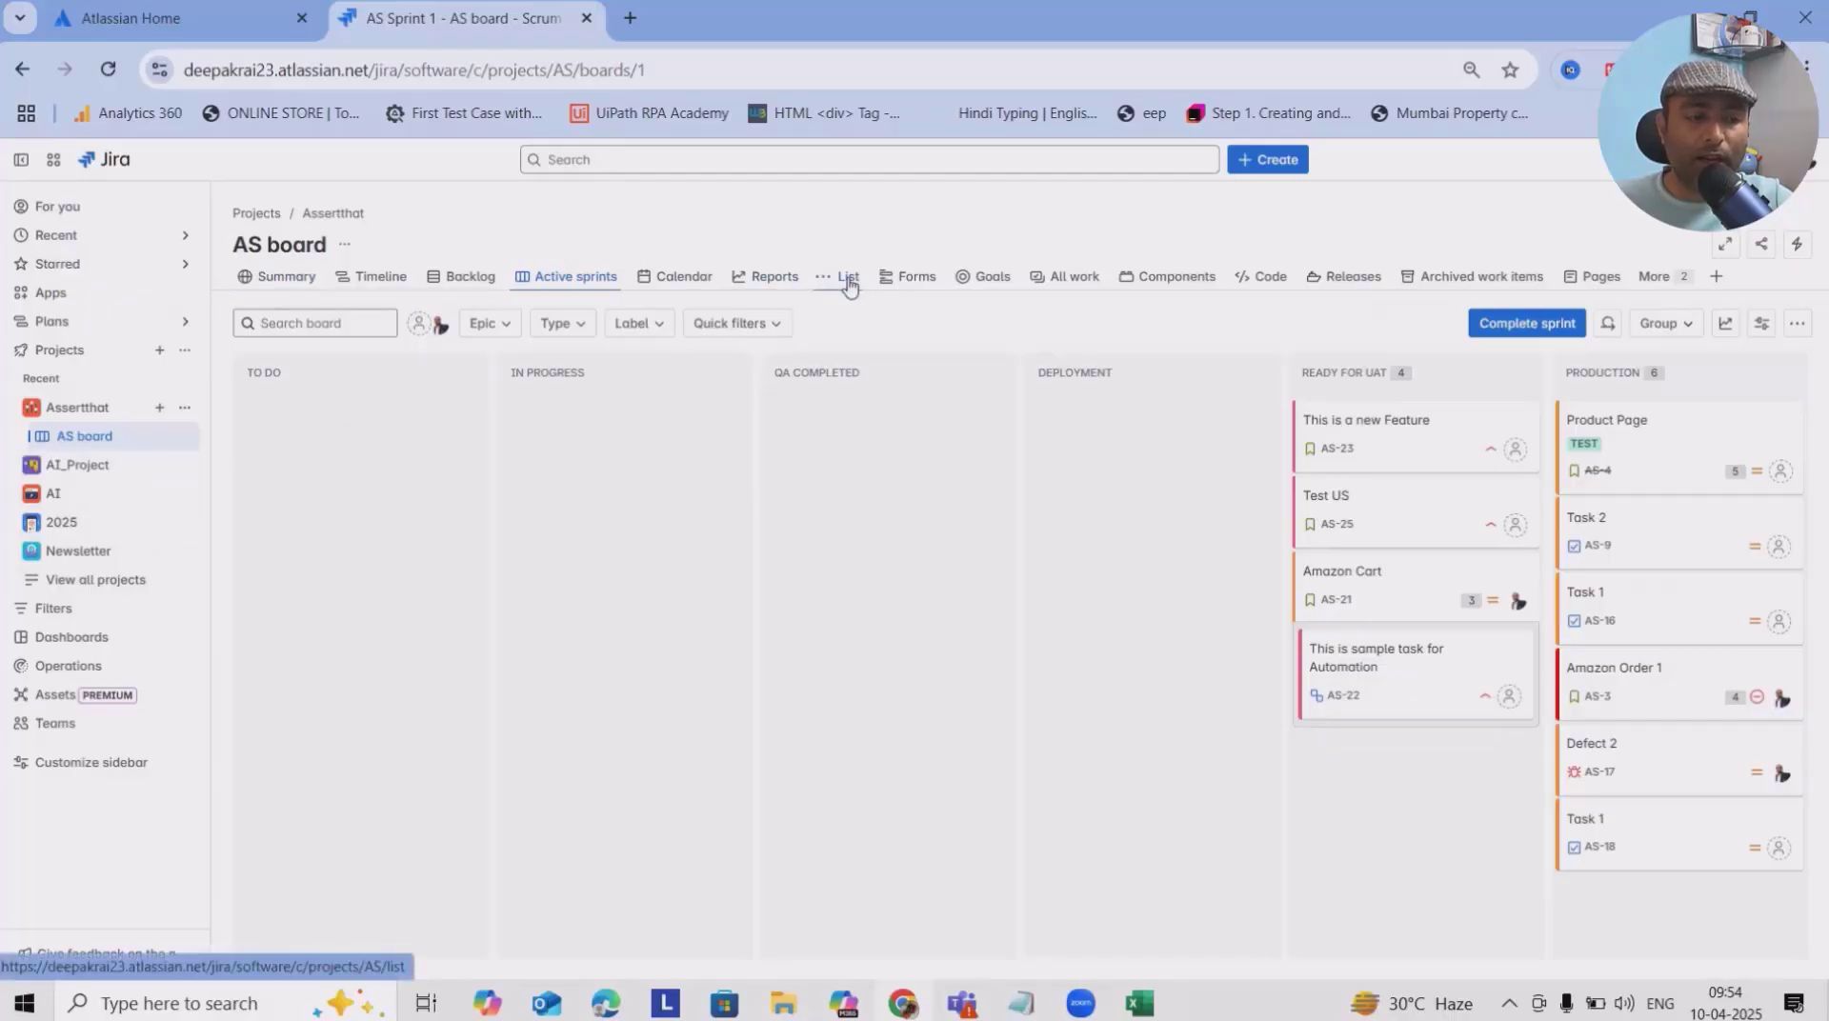
{"action": "left_click", "coordinate": [812, 276]}
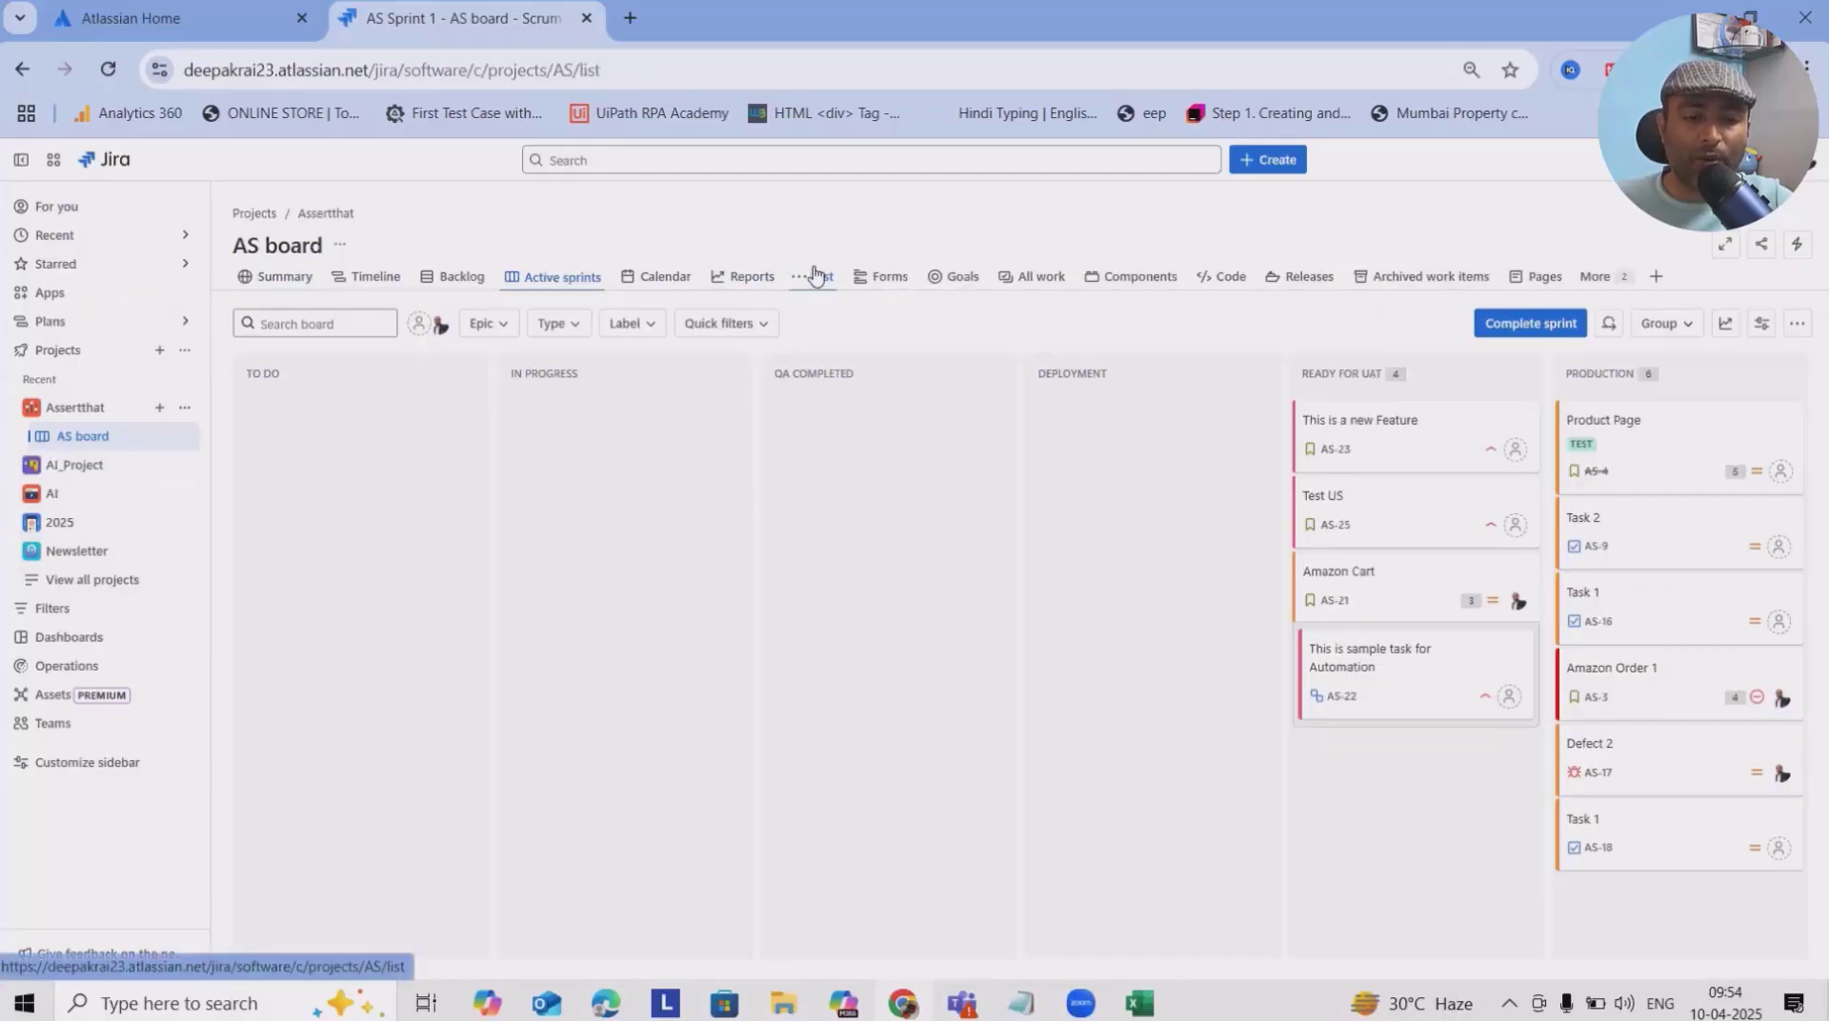
{"action": "left_click", "coordinate": [53, 164]}
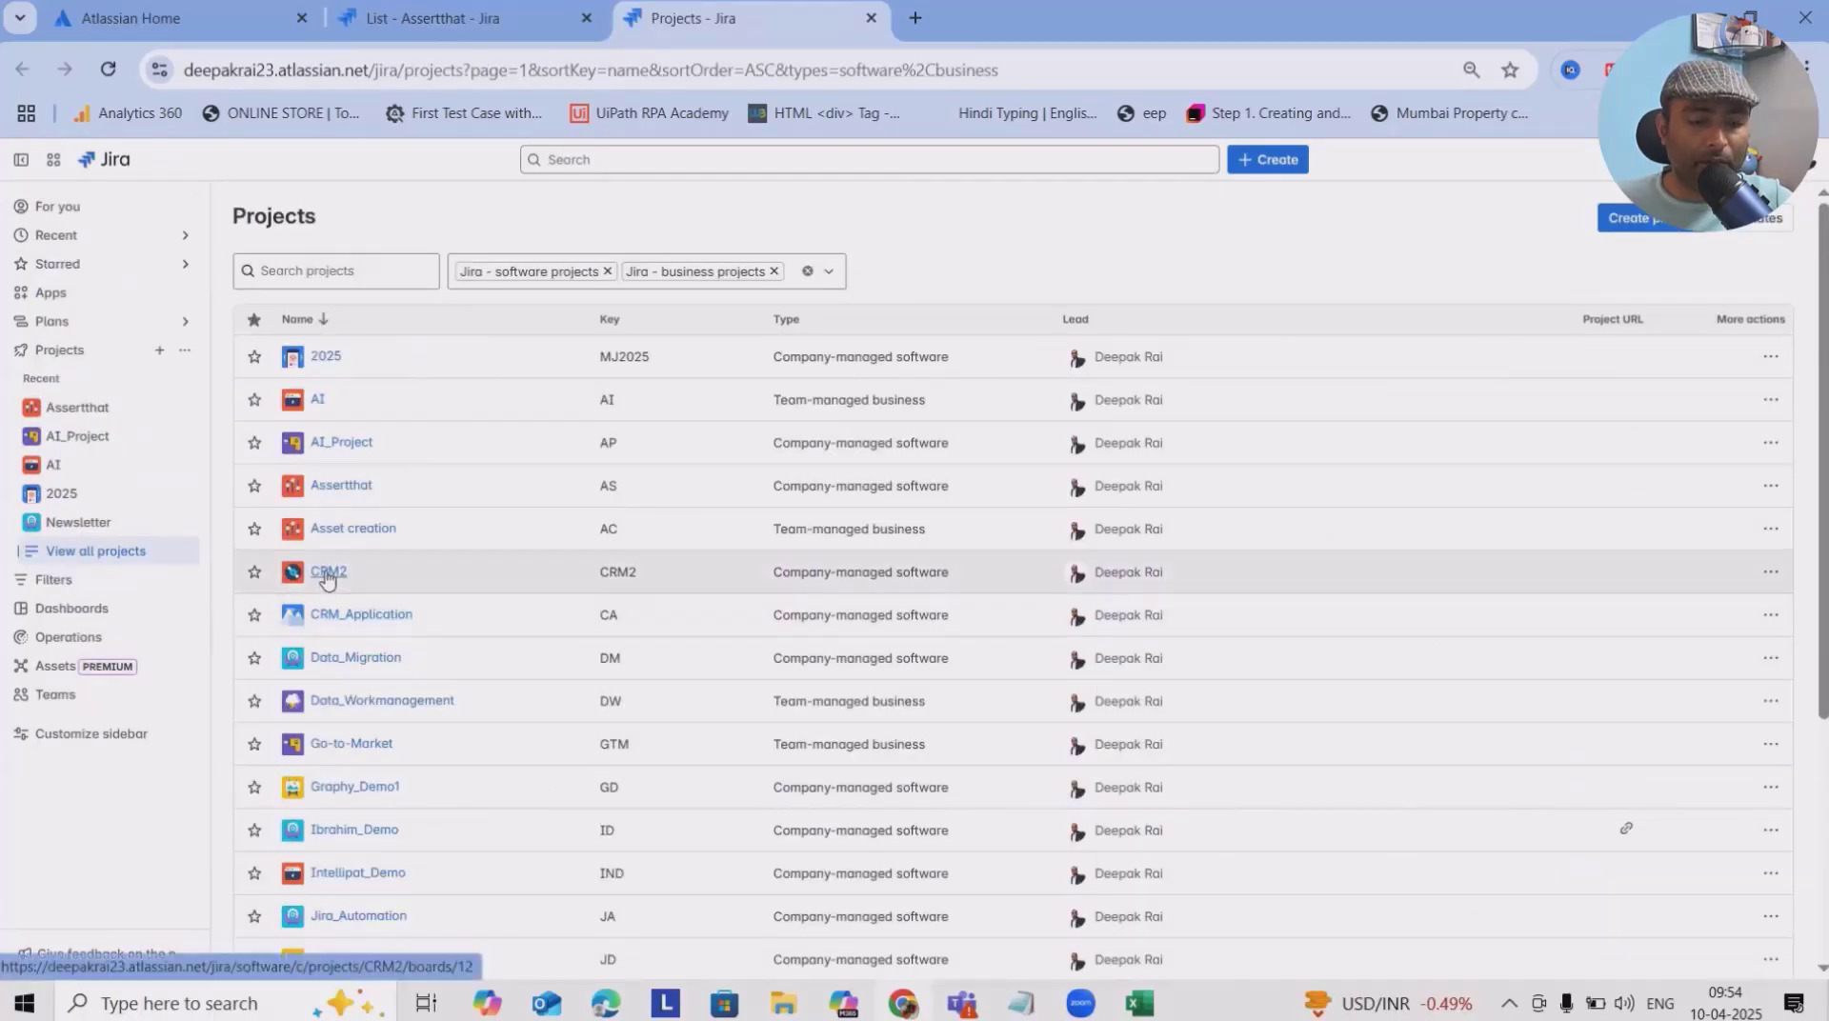
{"action": "left_click", "coordinate": [321, 572]}
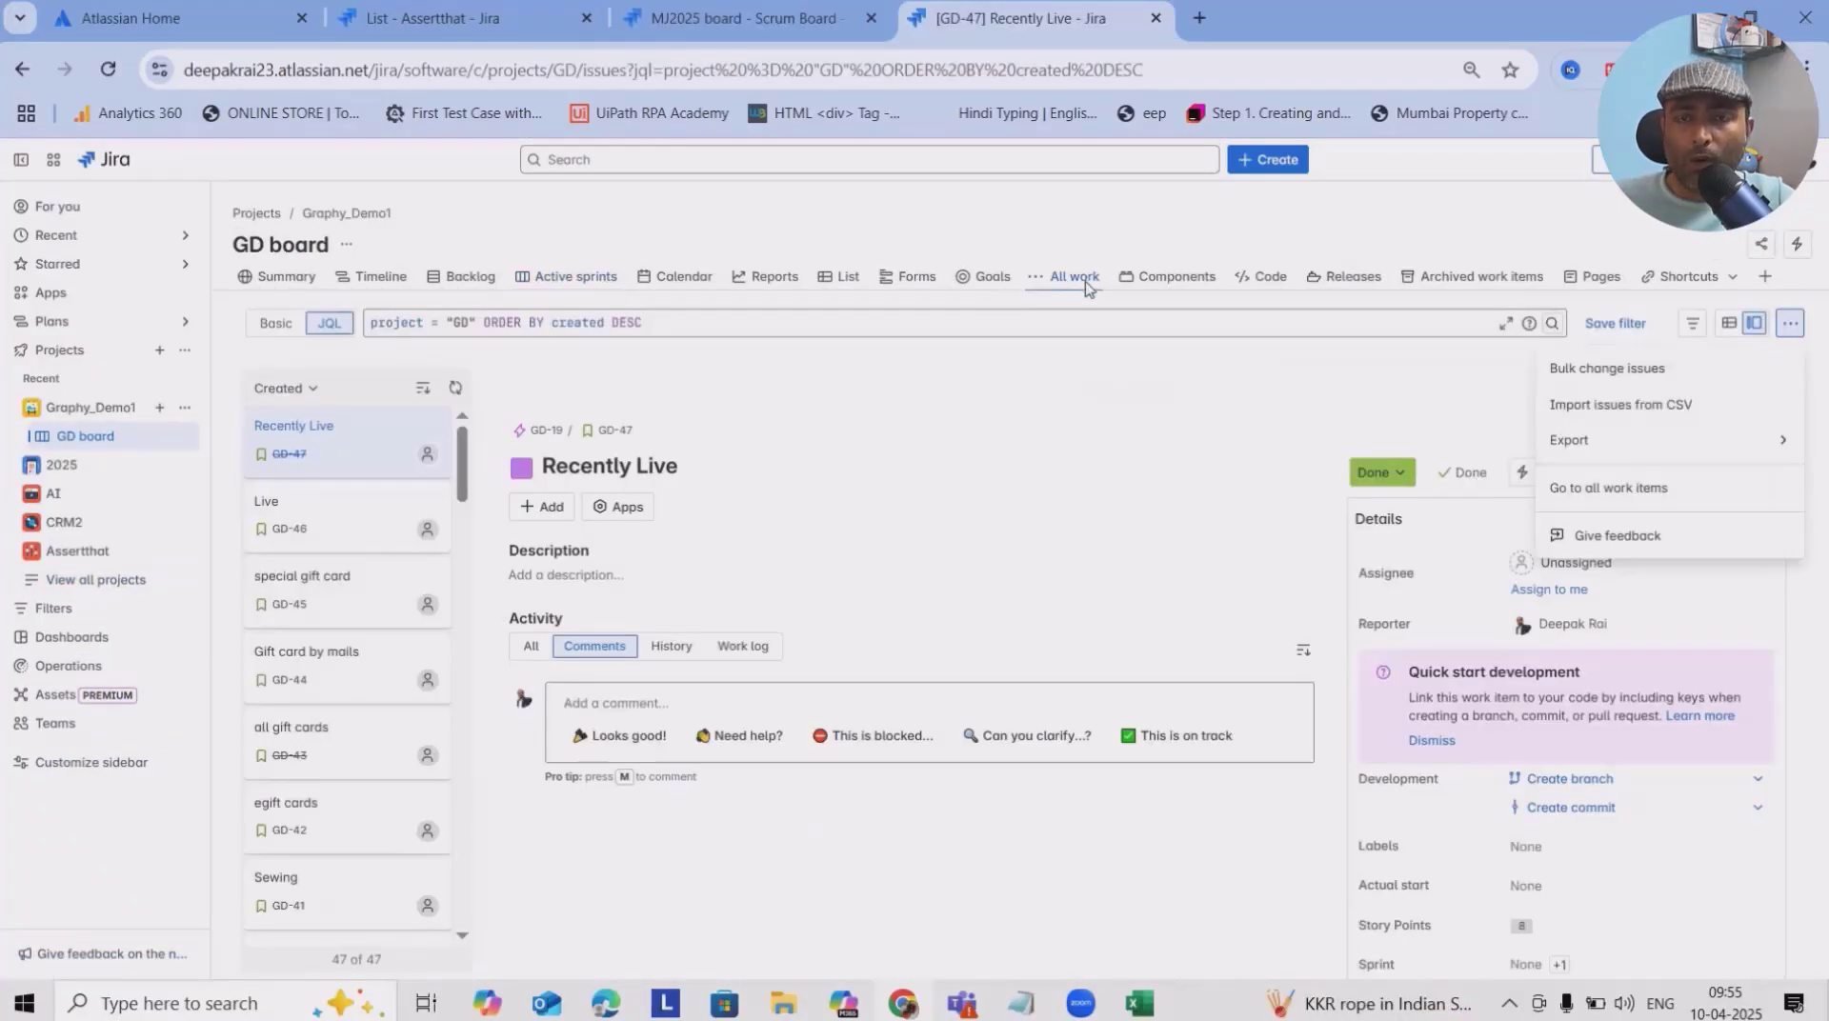
{"action": "left_click", "coordinate": [1627, 406]}
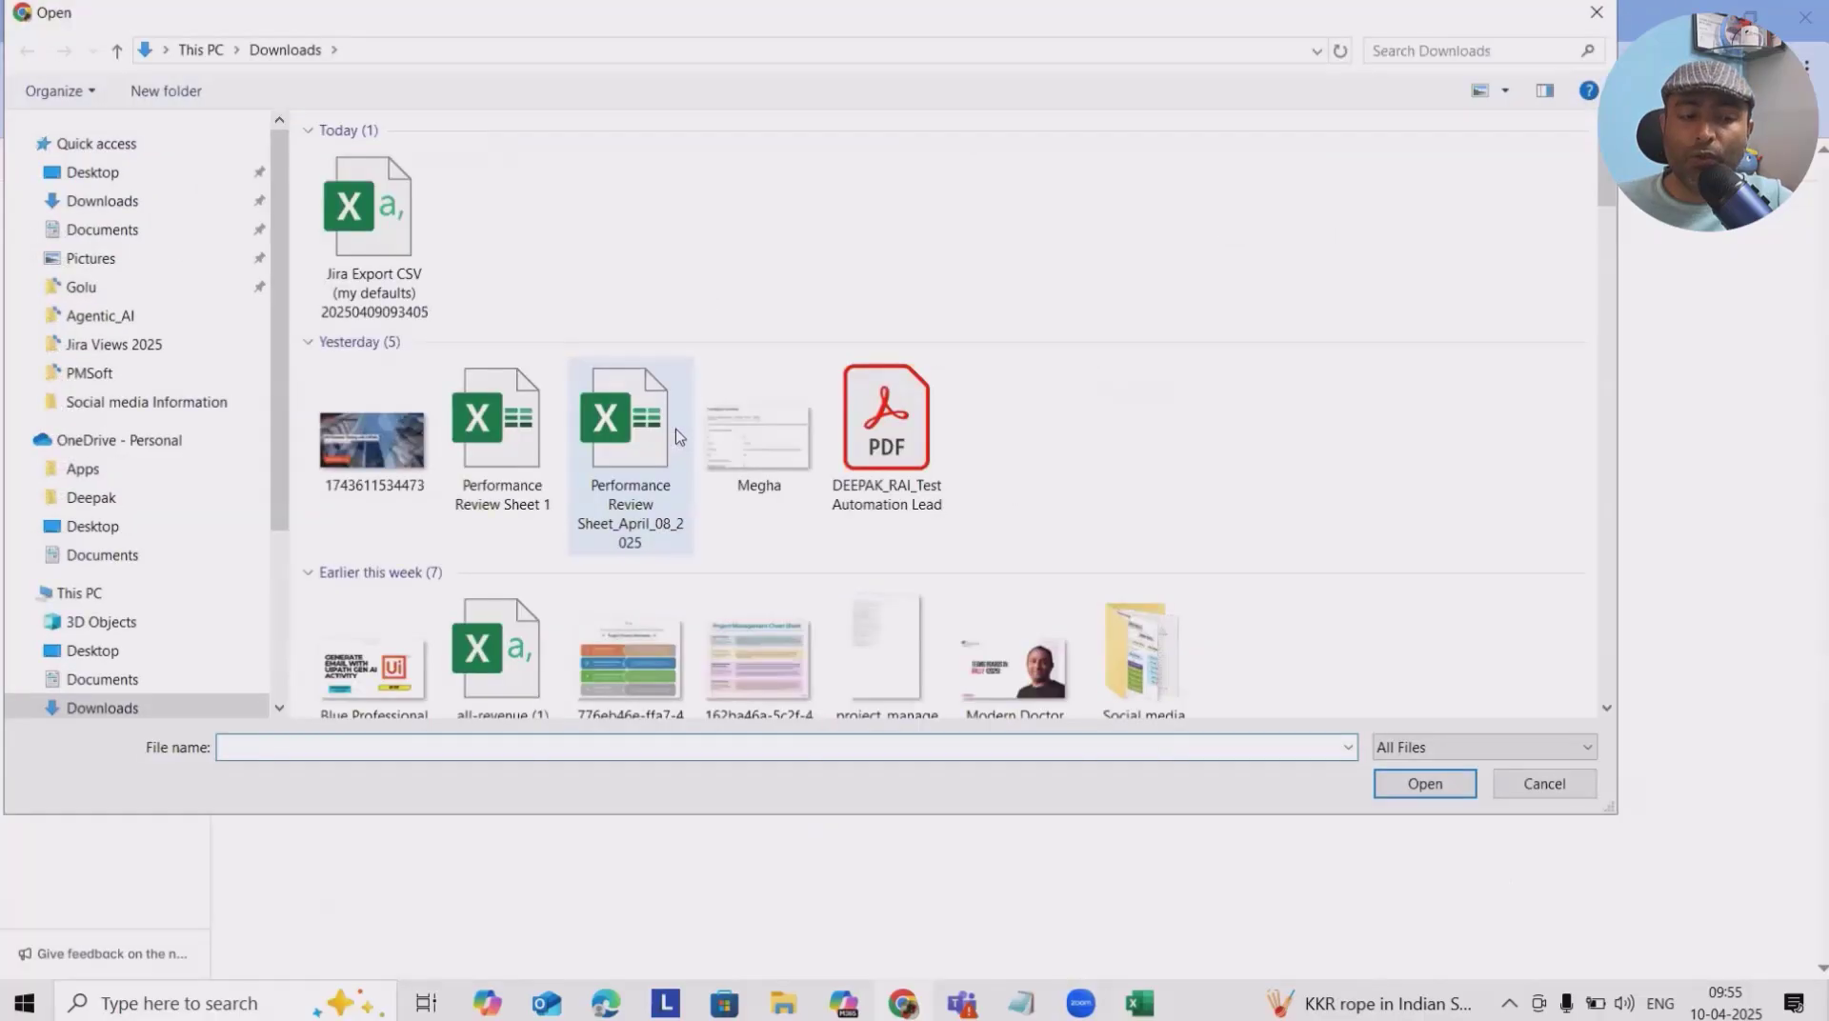
{"action": "left_click", "coordinate": [395, 267]}
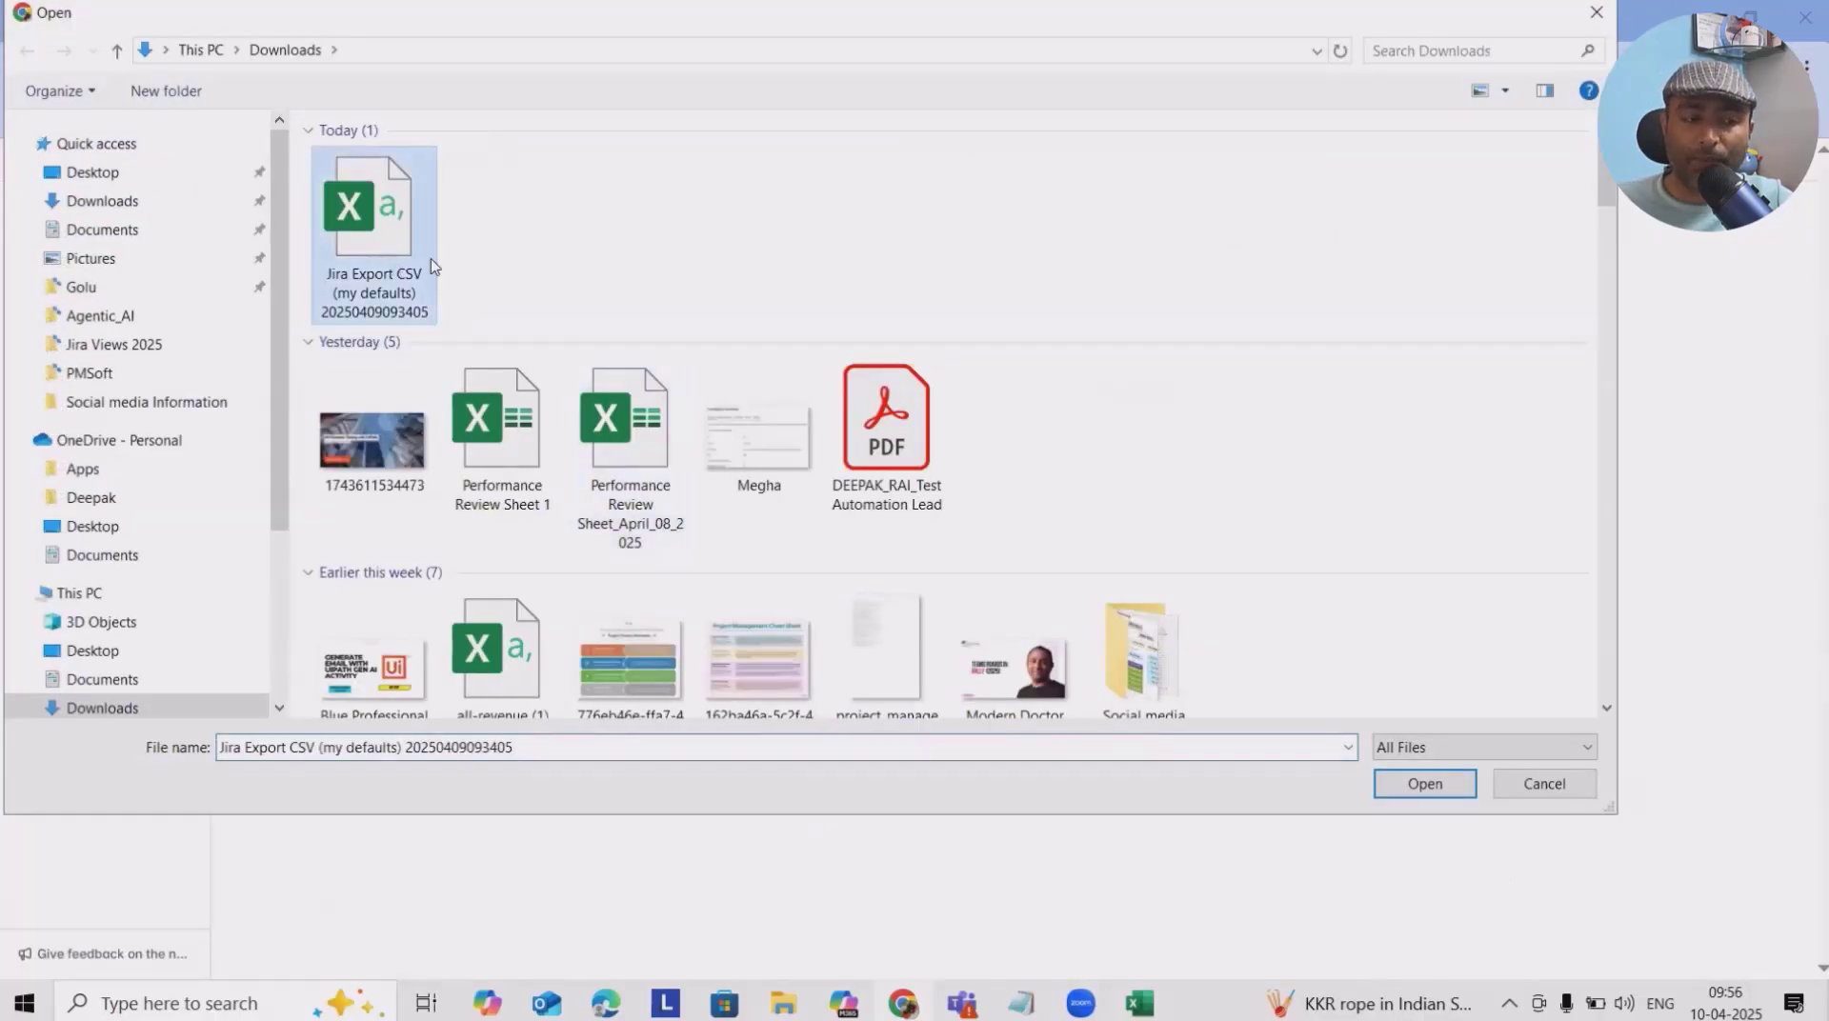
{"action": "left_click", "coordinate": [1437, 784]}
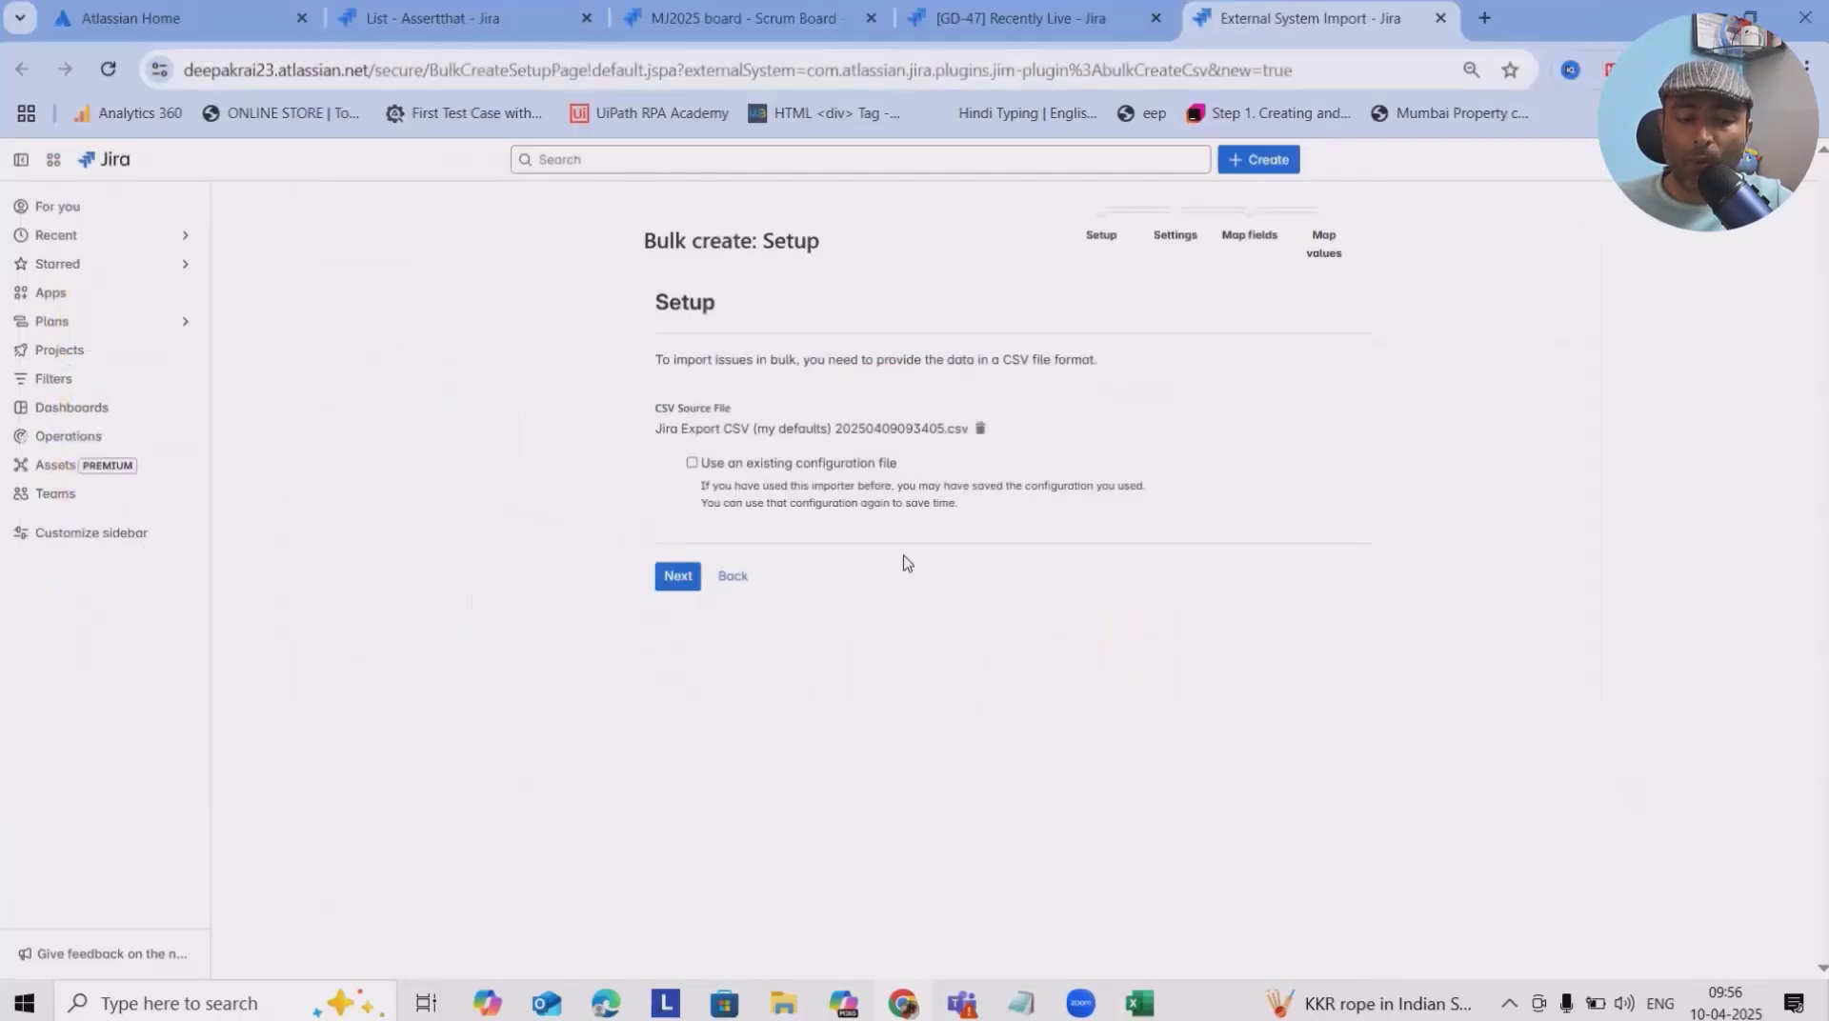
{"action": "left_click", "coordinate": [687, 579]}
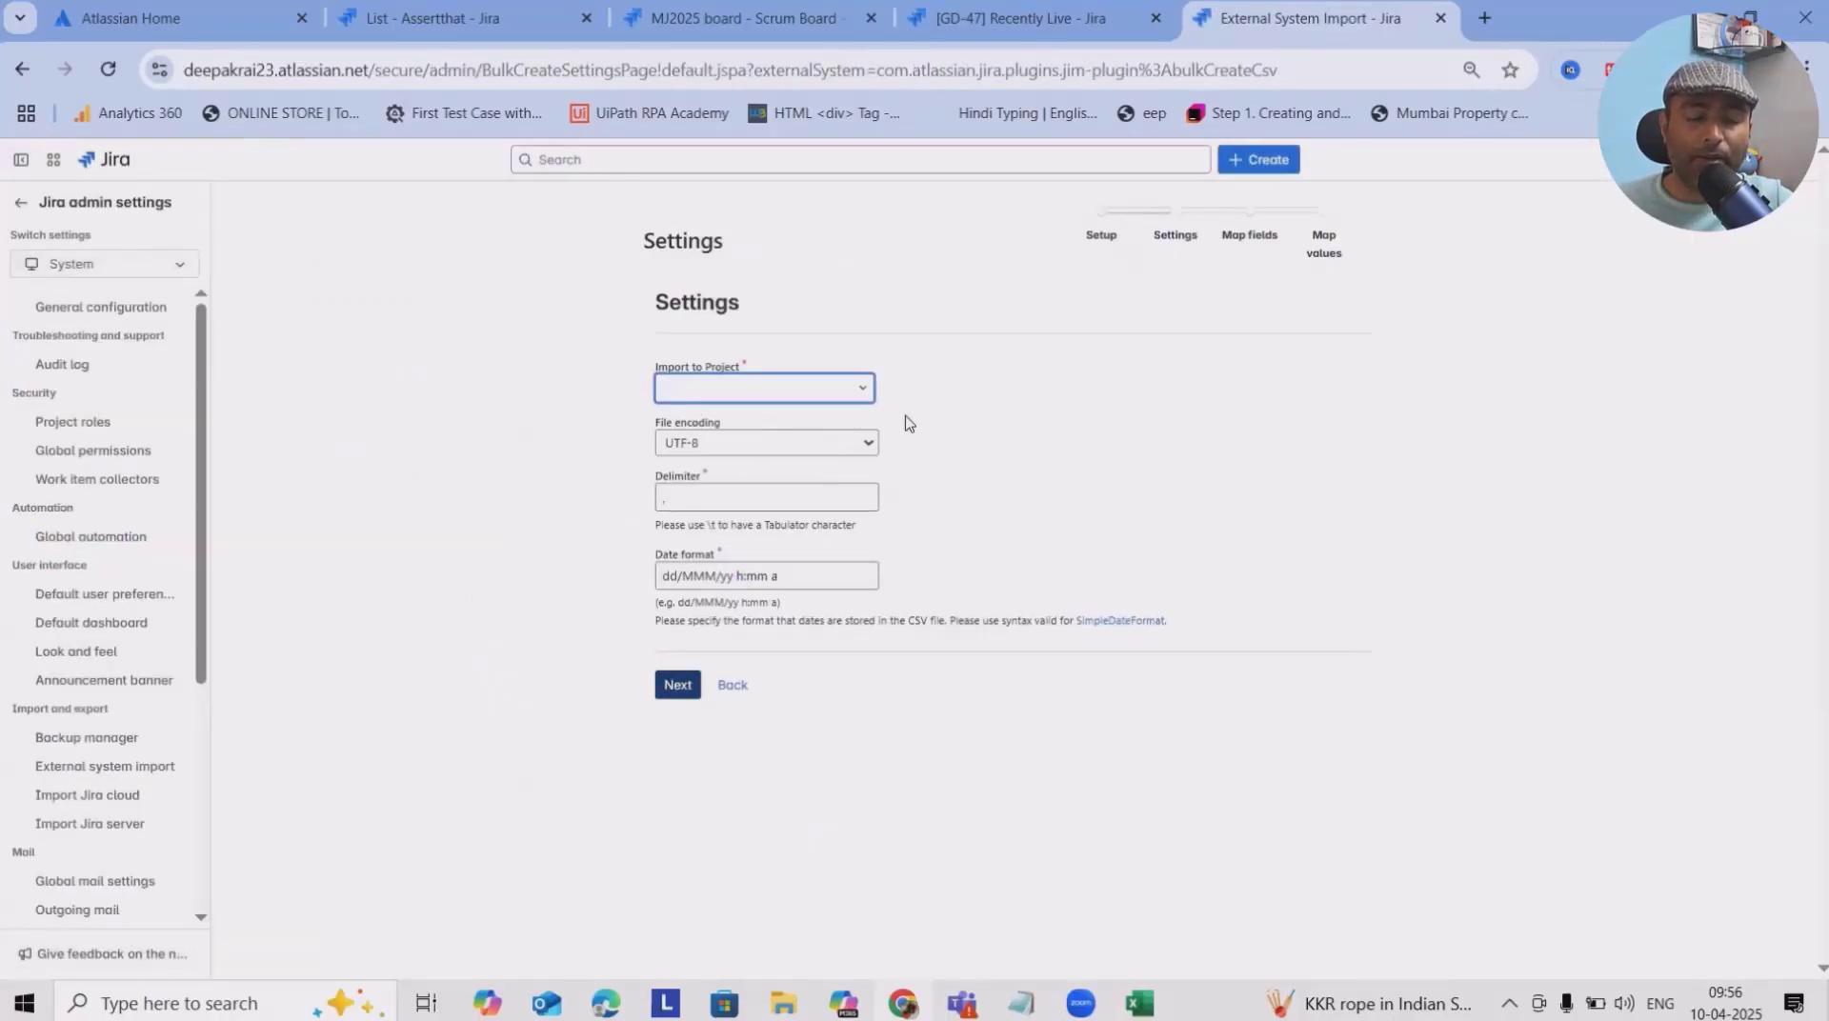
Set Graphy_Demo1 as the project to import into and continue to field mapping
{"action": "left_click", "coordinate": [862, 389]}
{"action": "left_click", "coordinate": [768, 459]}
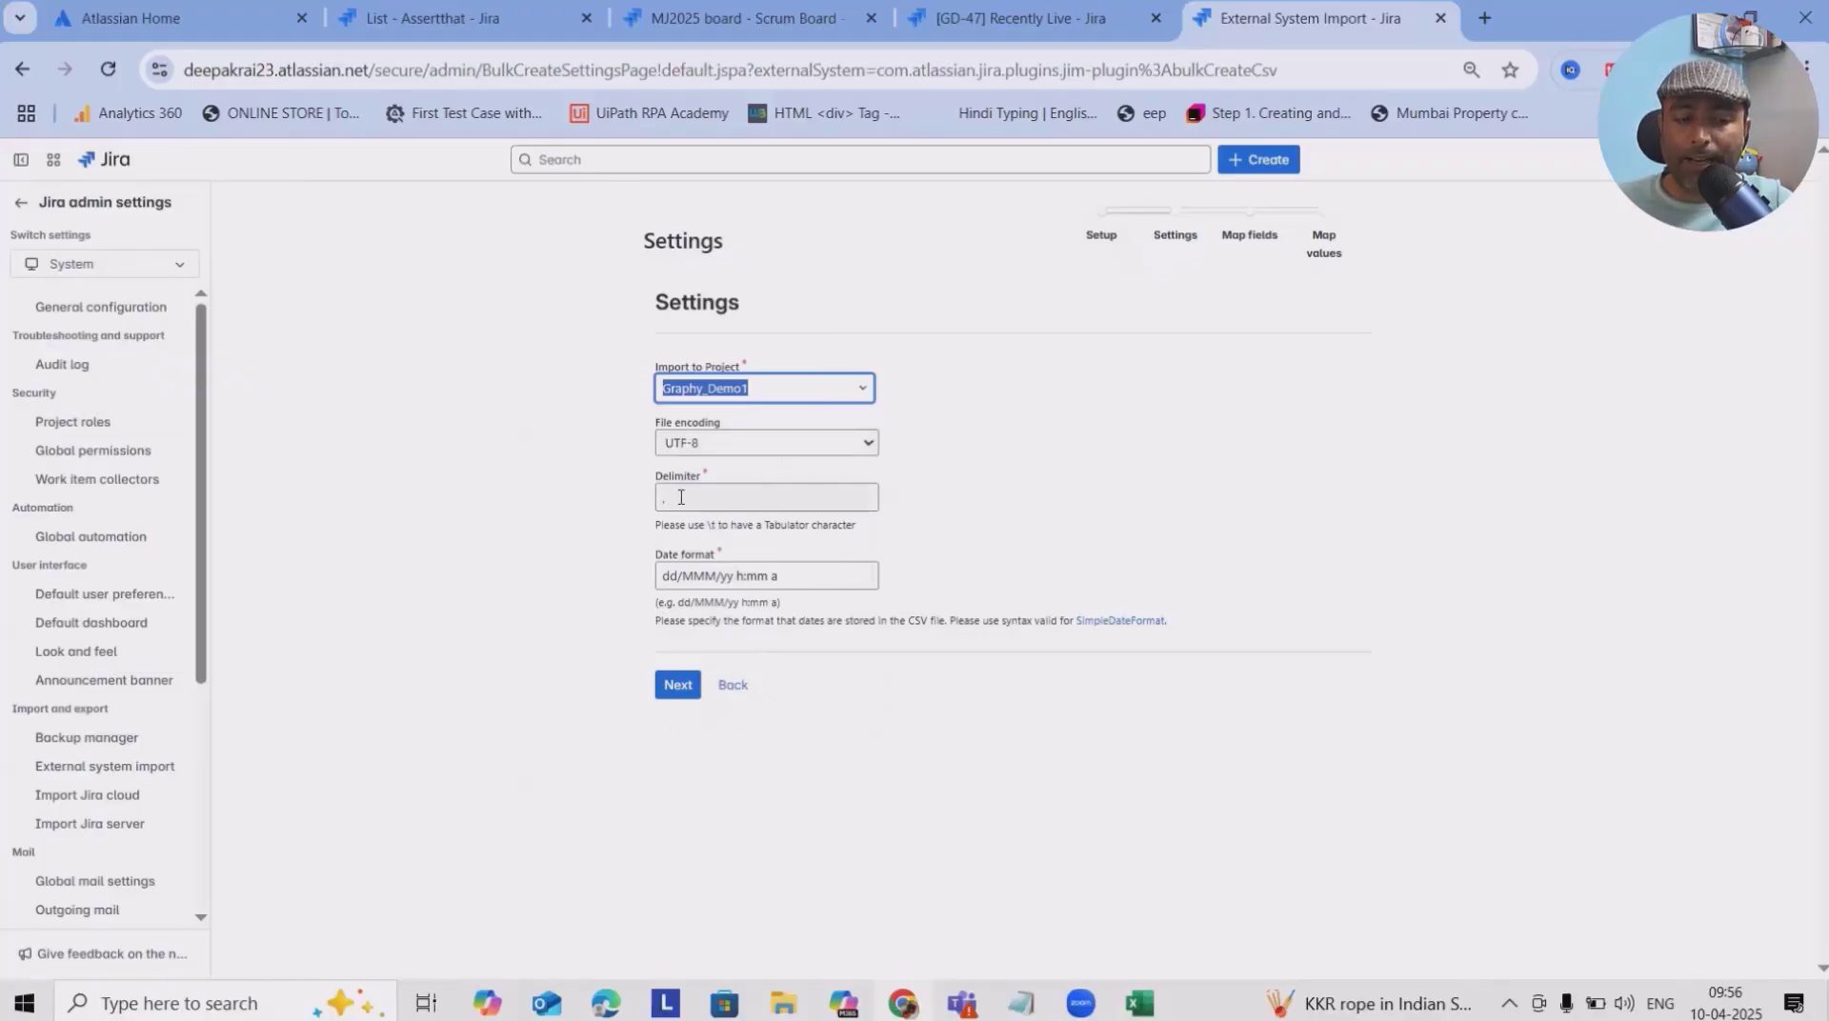
{"action": "left_click", "coordinate": [680, 687]}
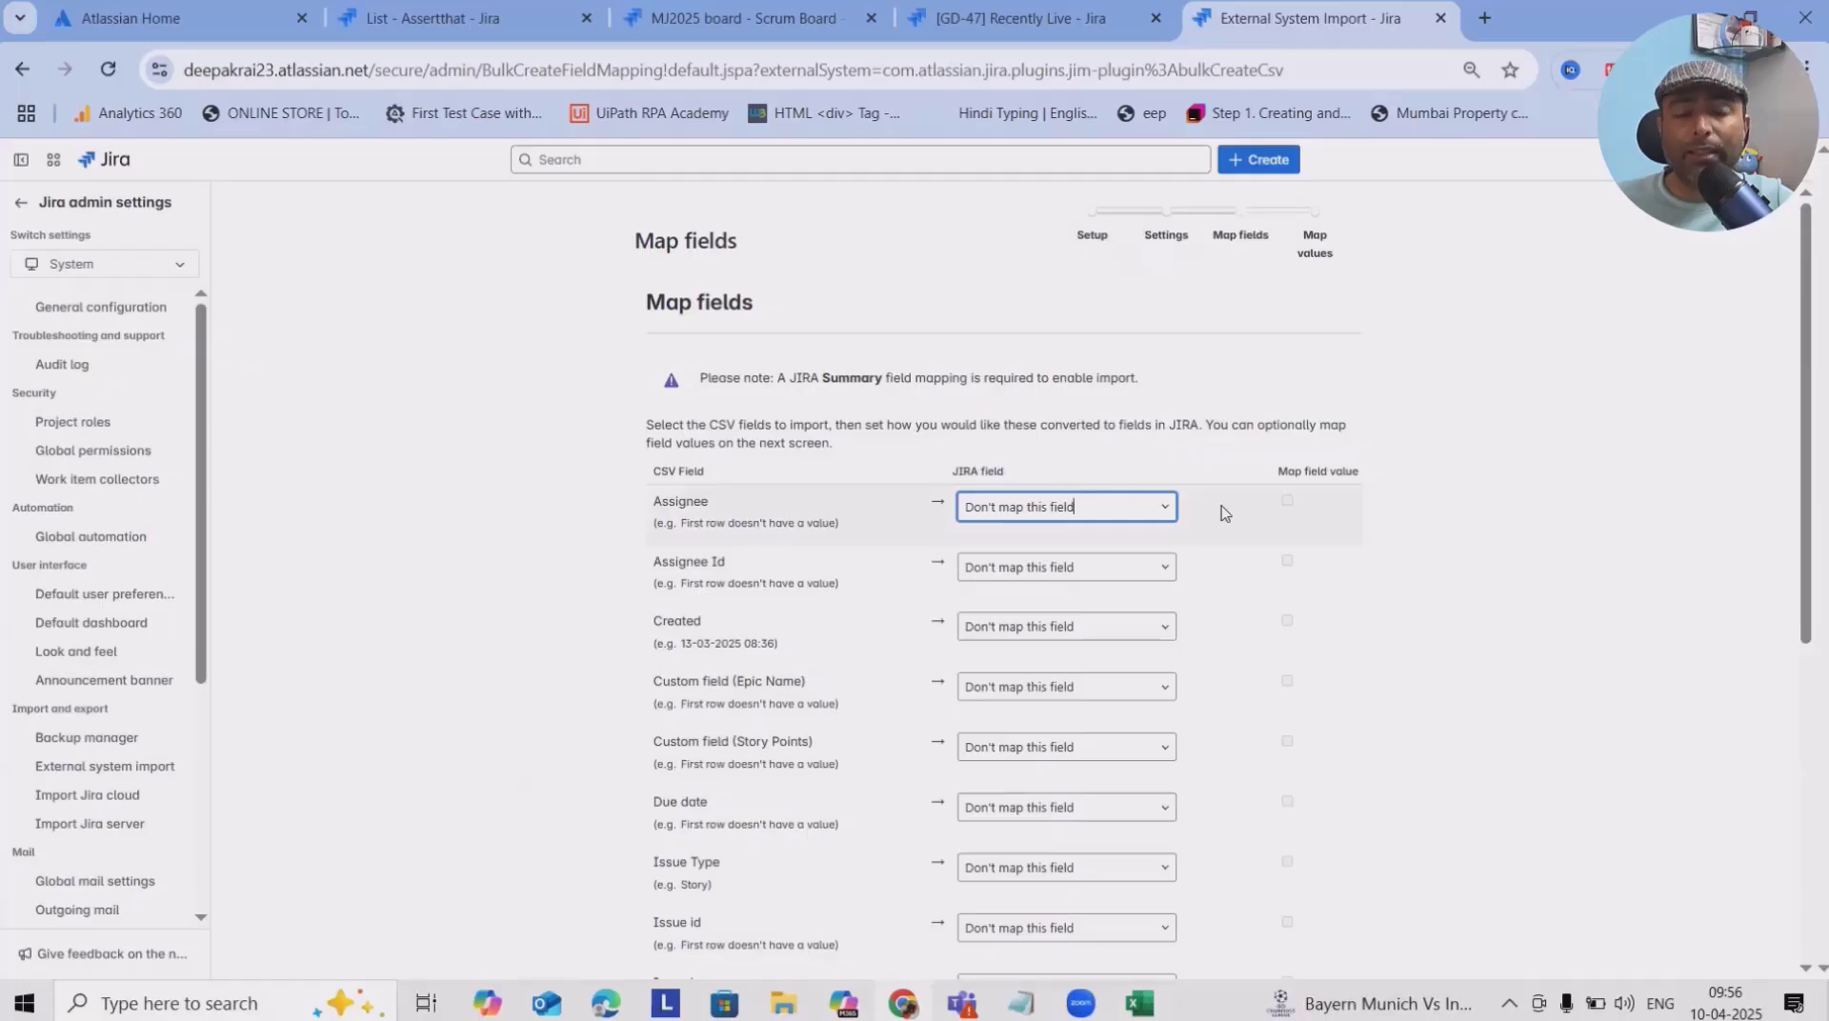
Map the Assignee CSV field to the Jira field Assignee and enable value mapping for it
{"action": "left_click", "coordinate": [1169, 522]}
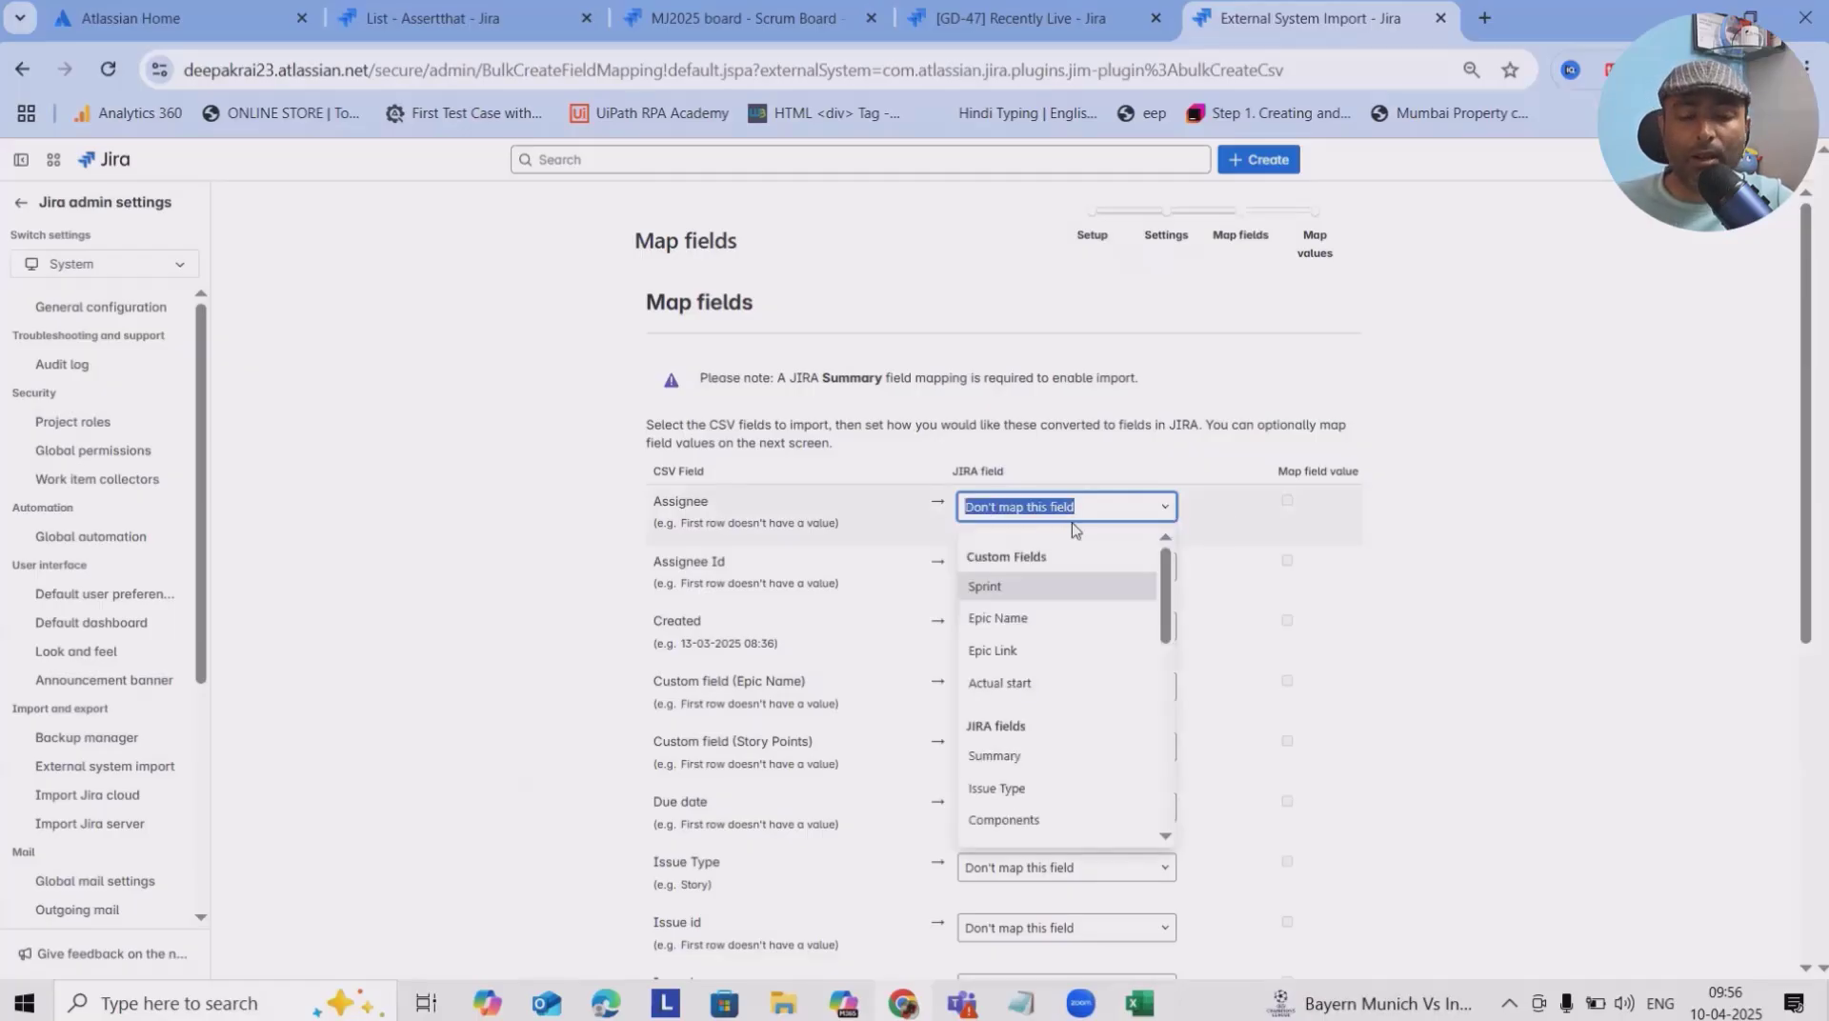
{"action": "type", "text": "ass"}
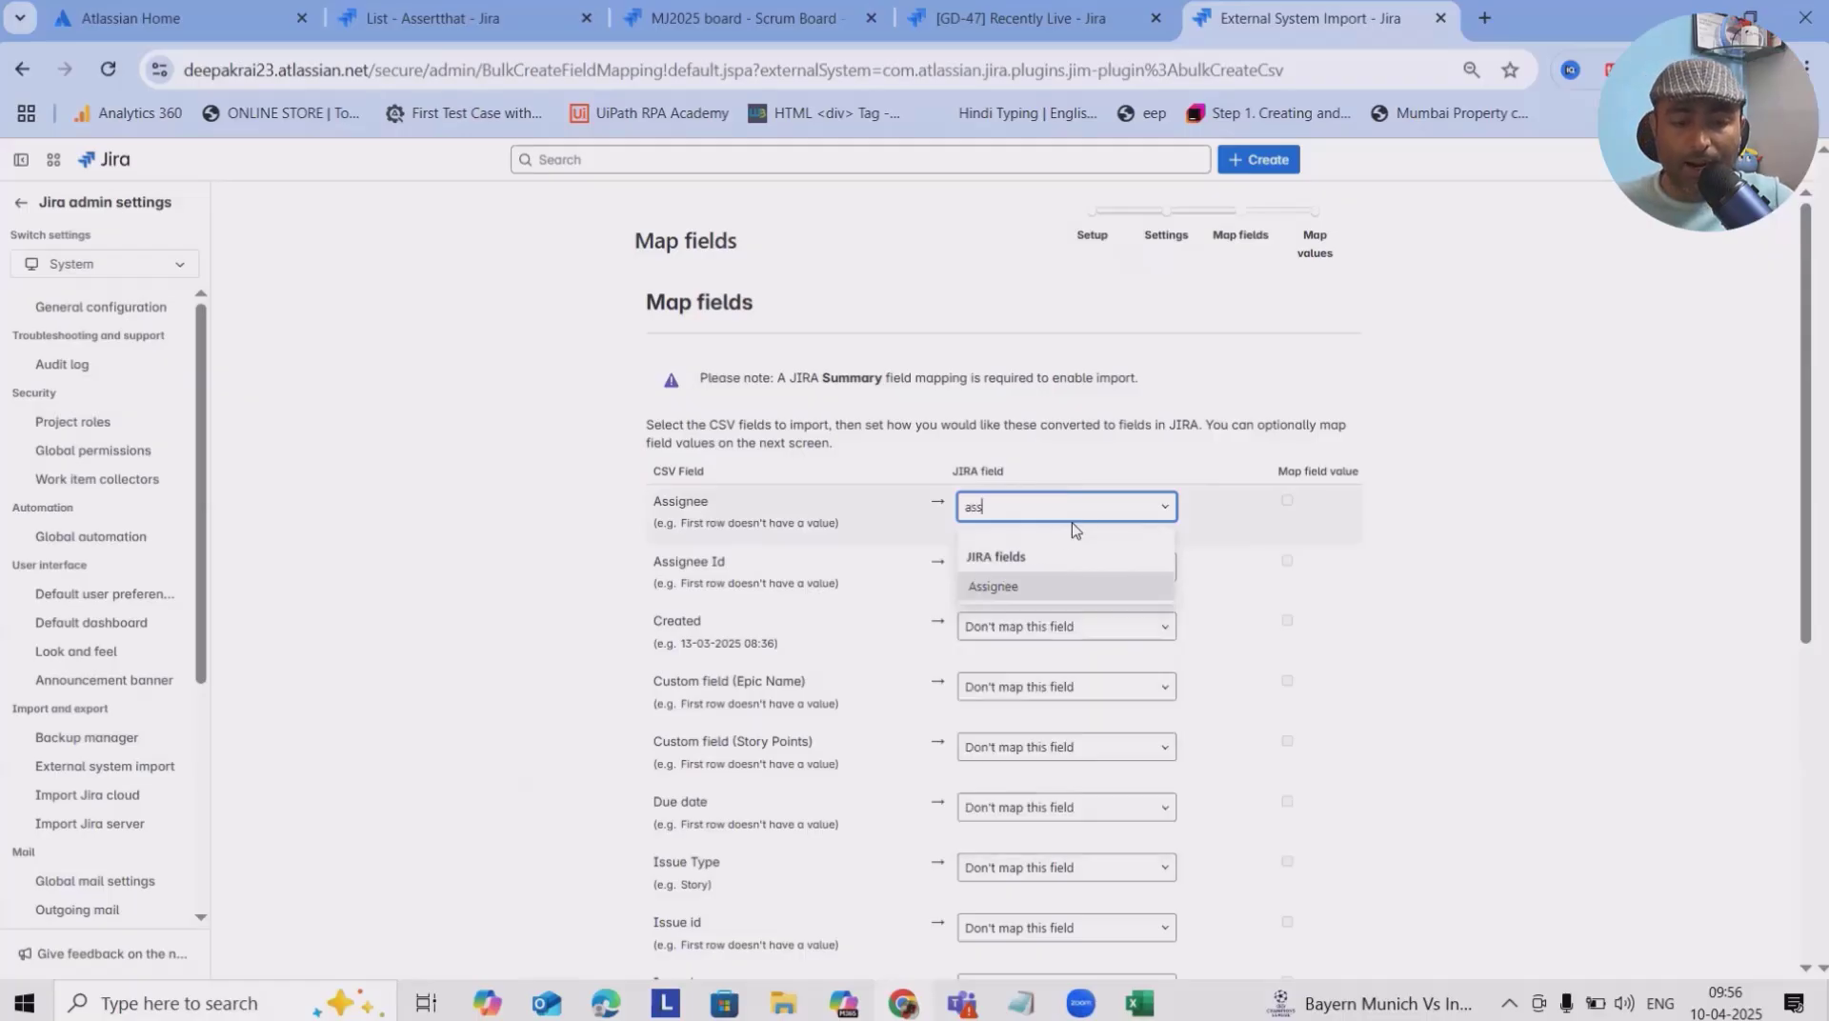
{"action": "left_click", "coordinate": [1013, 586]}
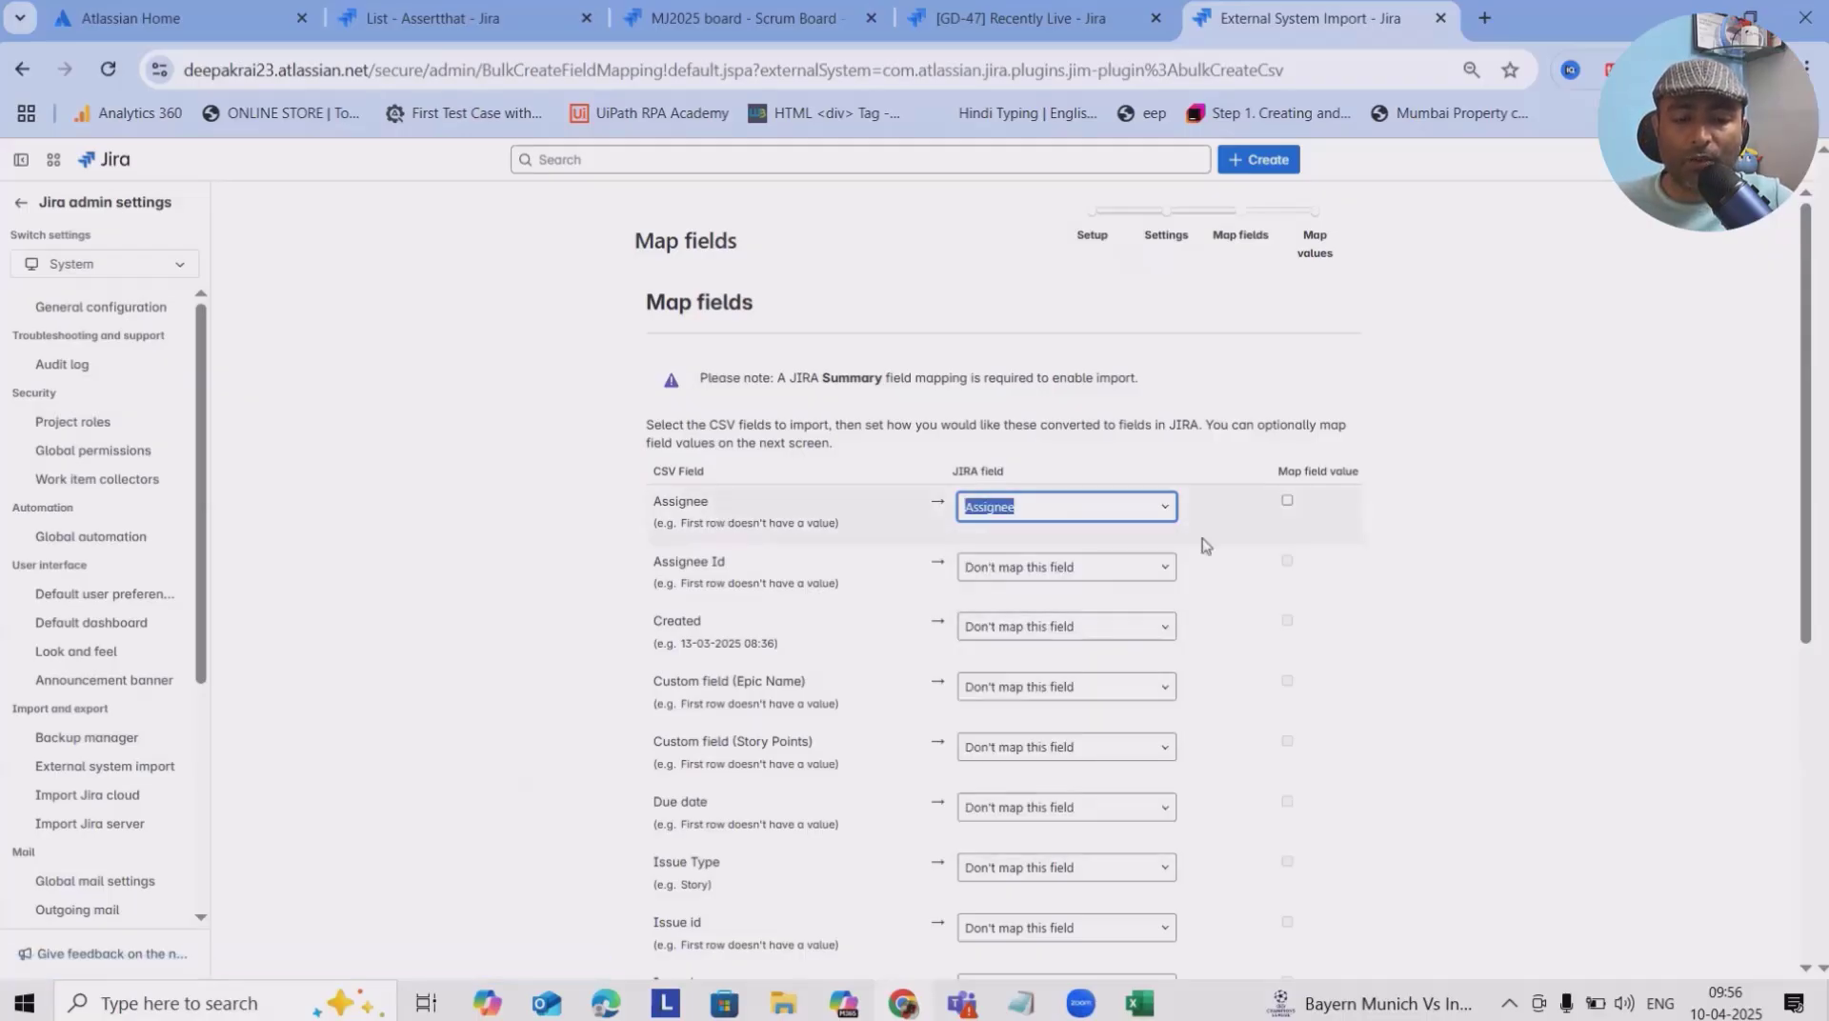
{"action": "left_click", "coordinate": [1286, 502]}
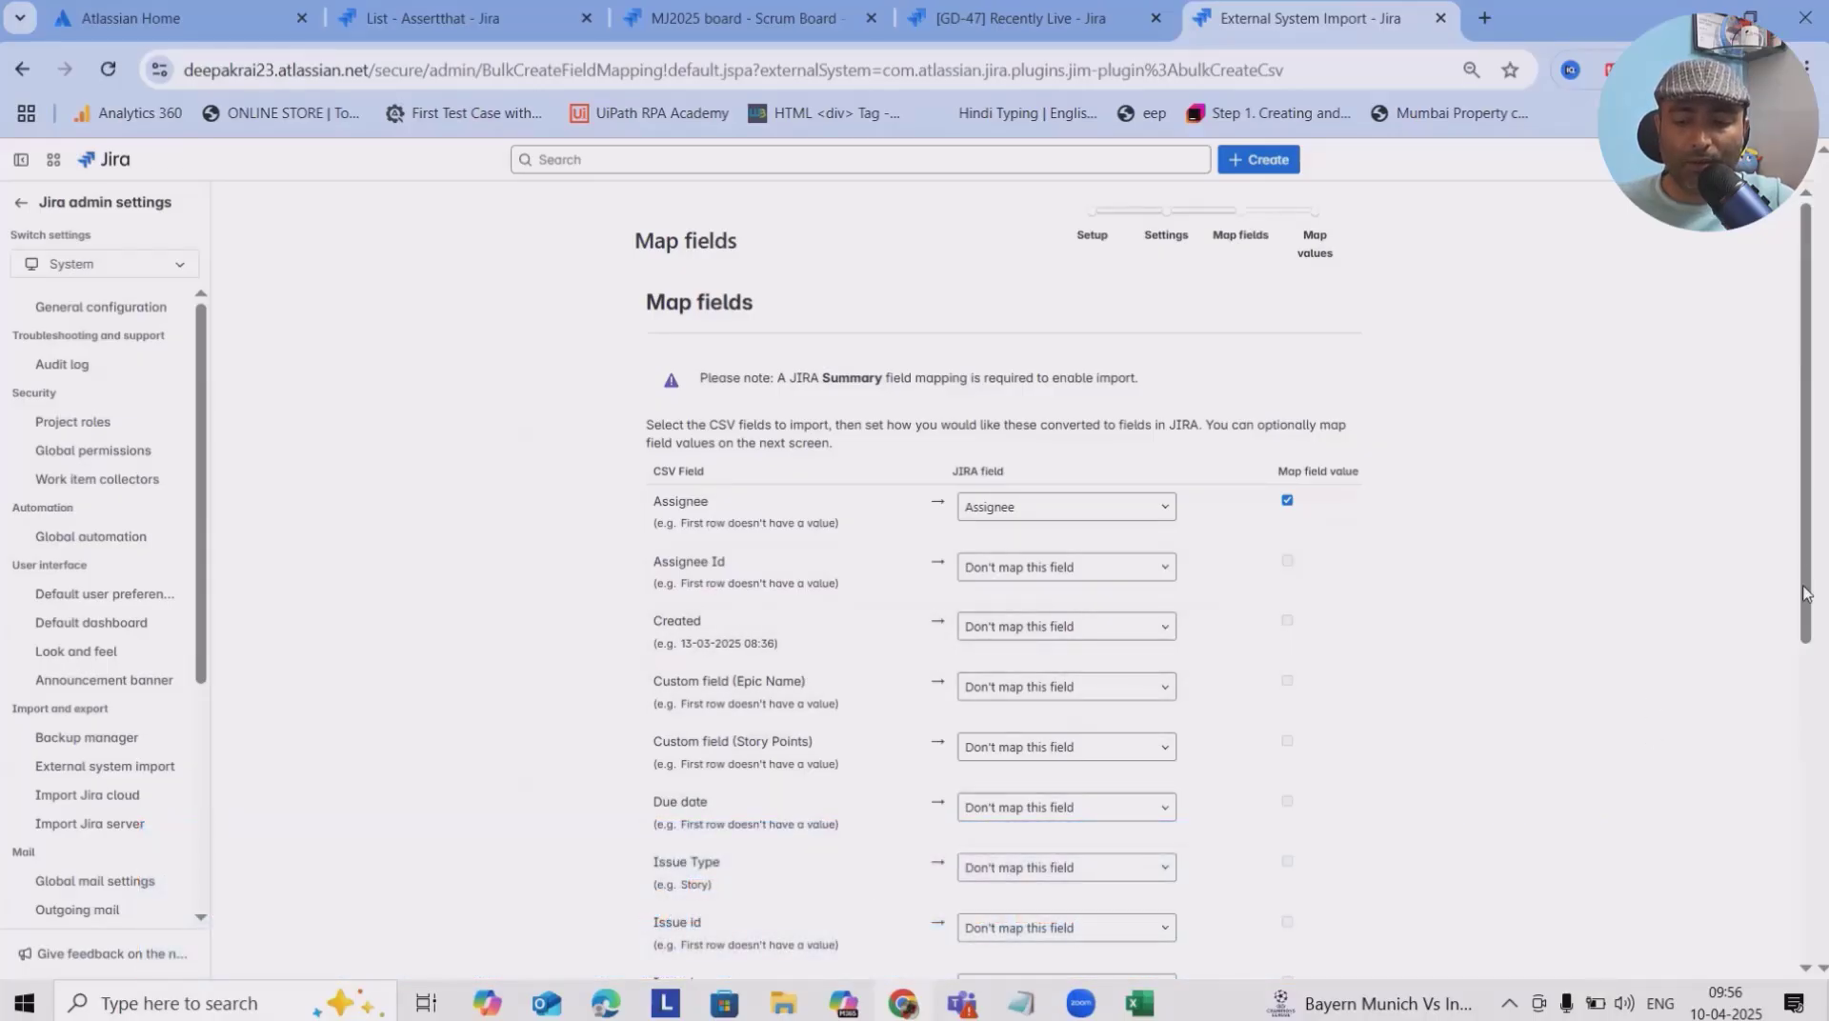
Map the Issue Type CSV field to Issue Type with value mapping enabled, and leave Issue id set to "Don't map this field"
{"action": "scroll", "coordinate": [1803, 540], "scroll_direction": "down", "scroll_amount": 3}
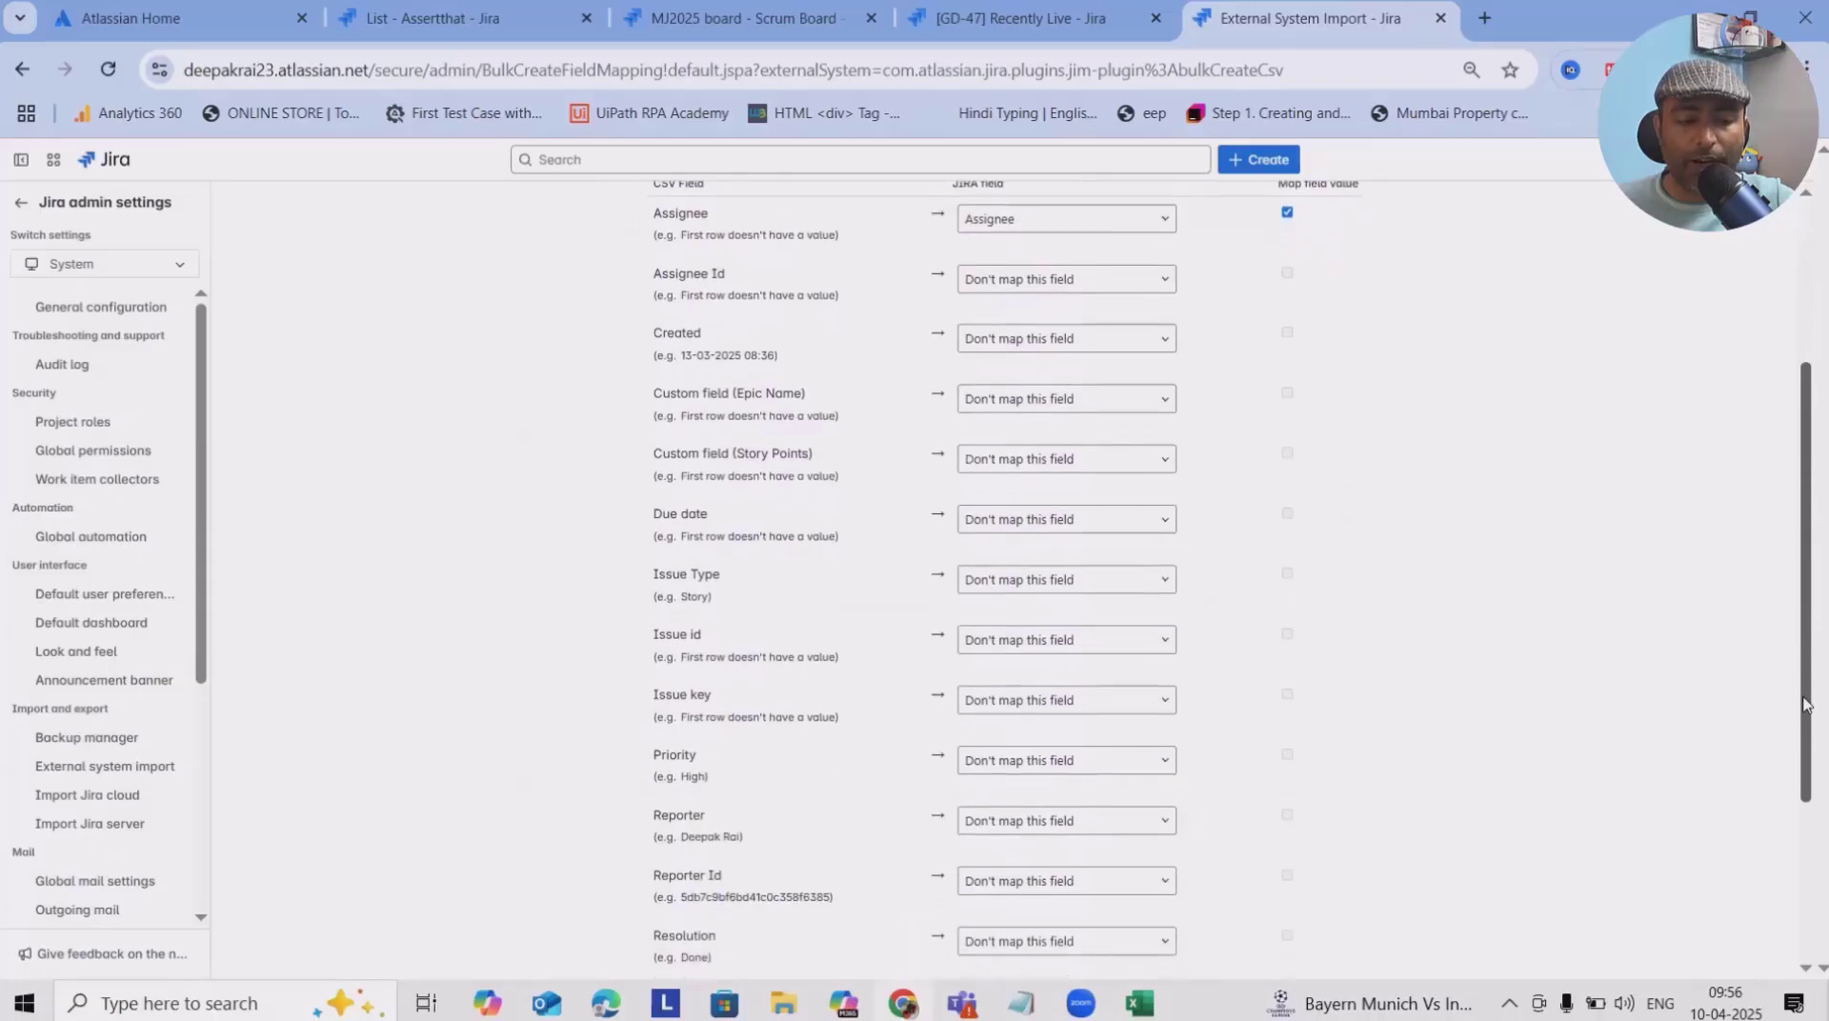
{"action": "left_click", "coordinate": [1164, 562]}
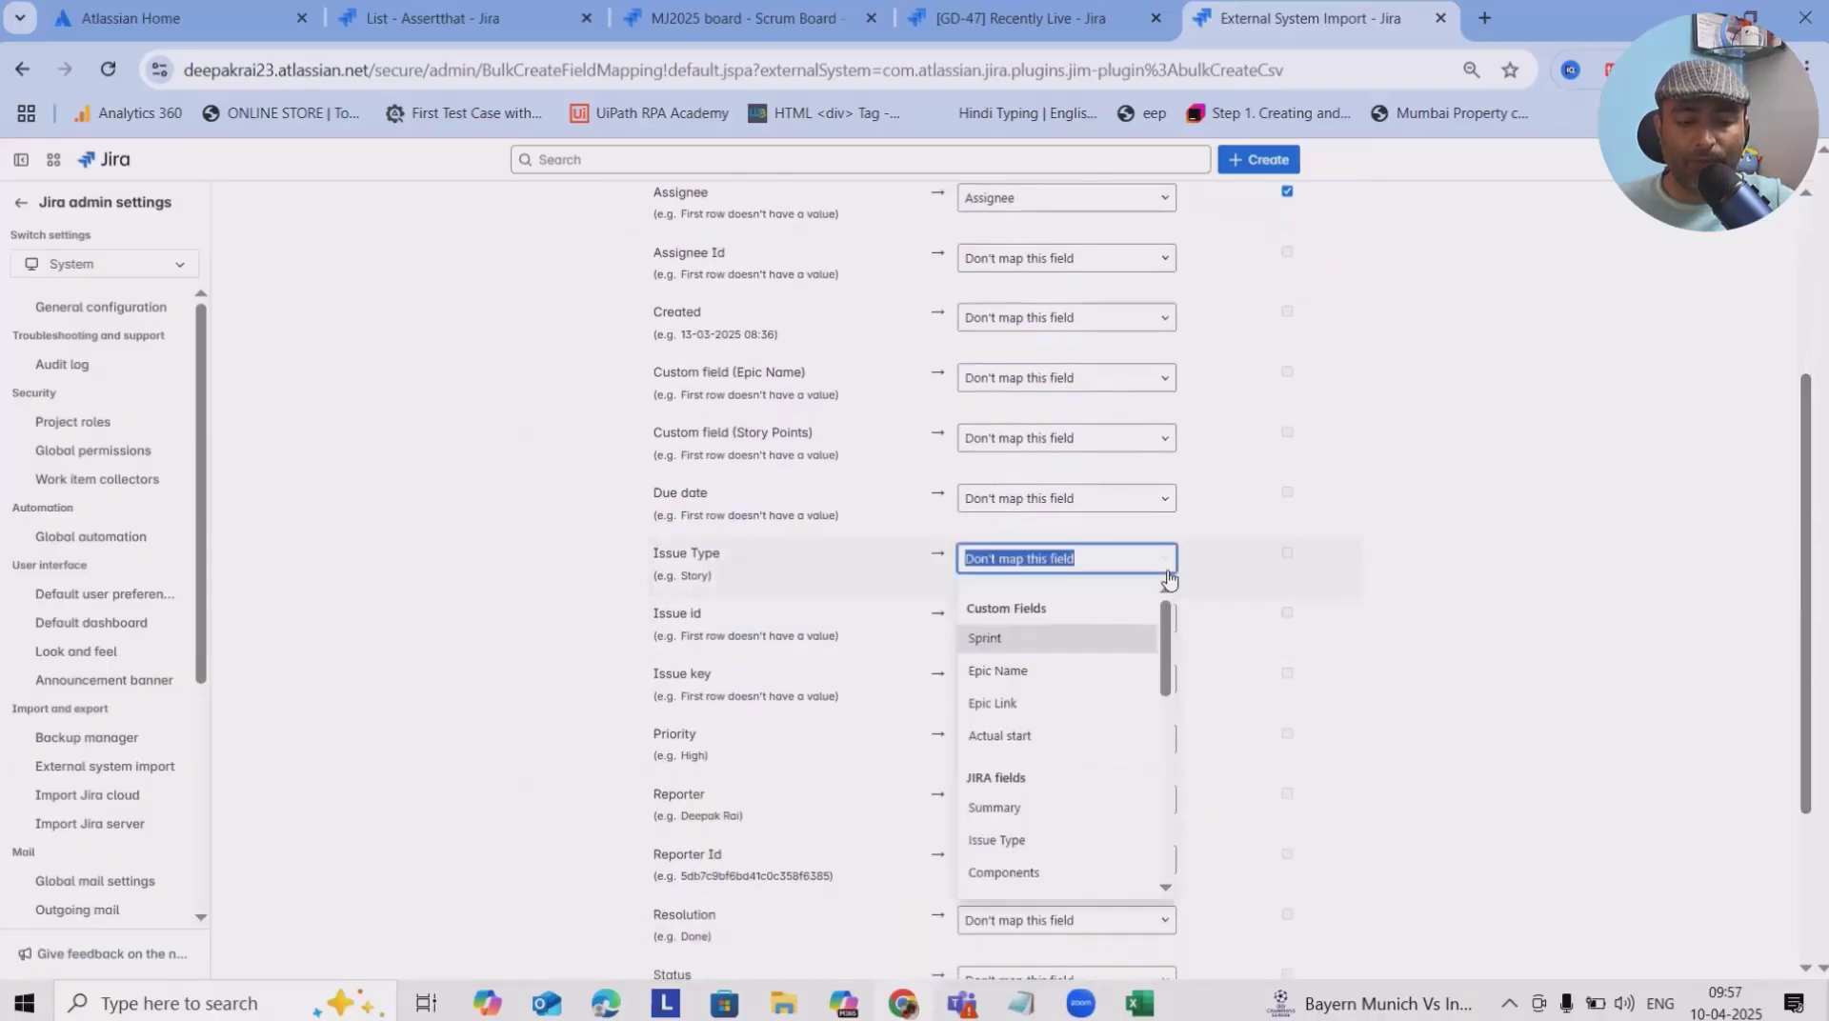
{"action": "left_click", "coordinate": [1157, 620]}
{"action": "left_click", "coordinate": [1164, 627]}
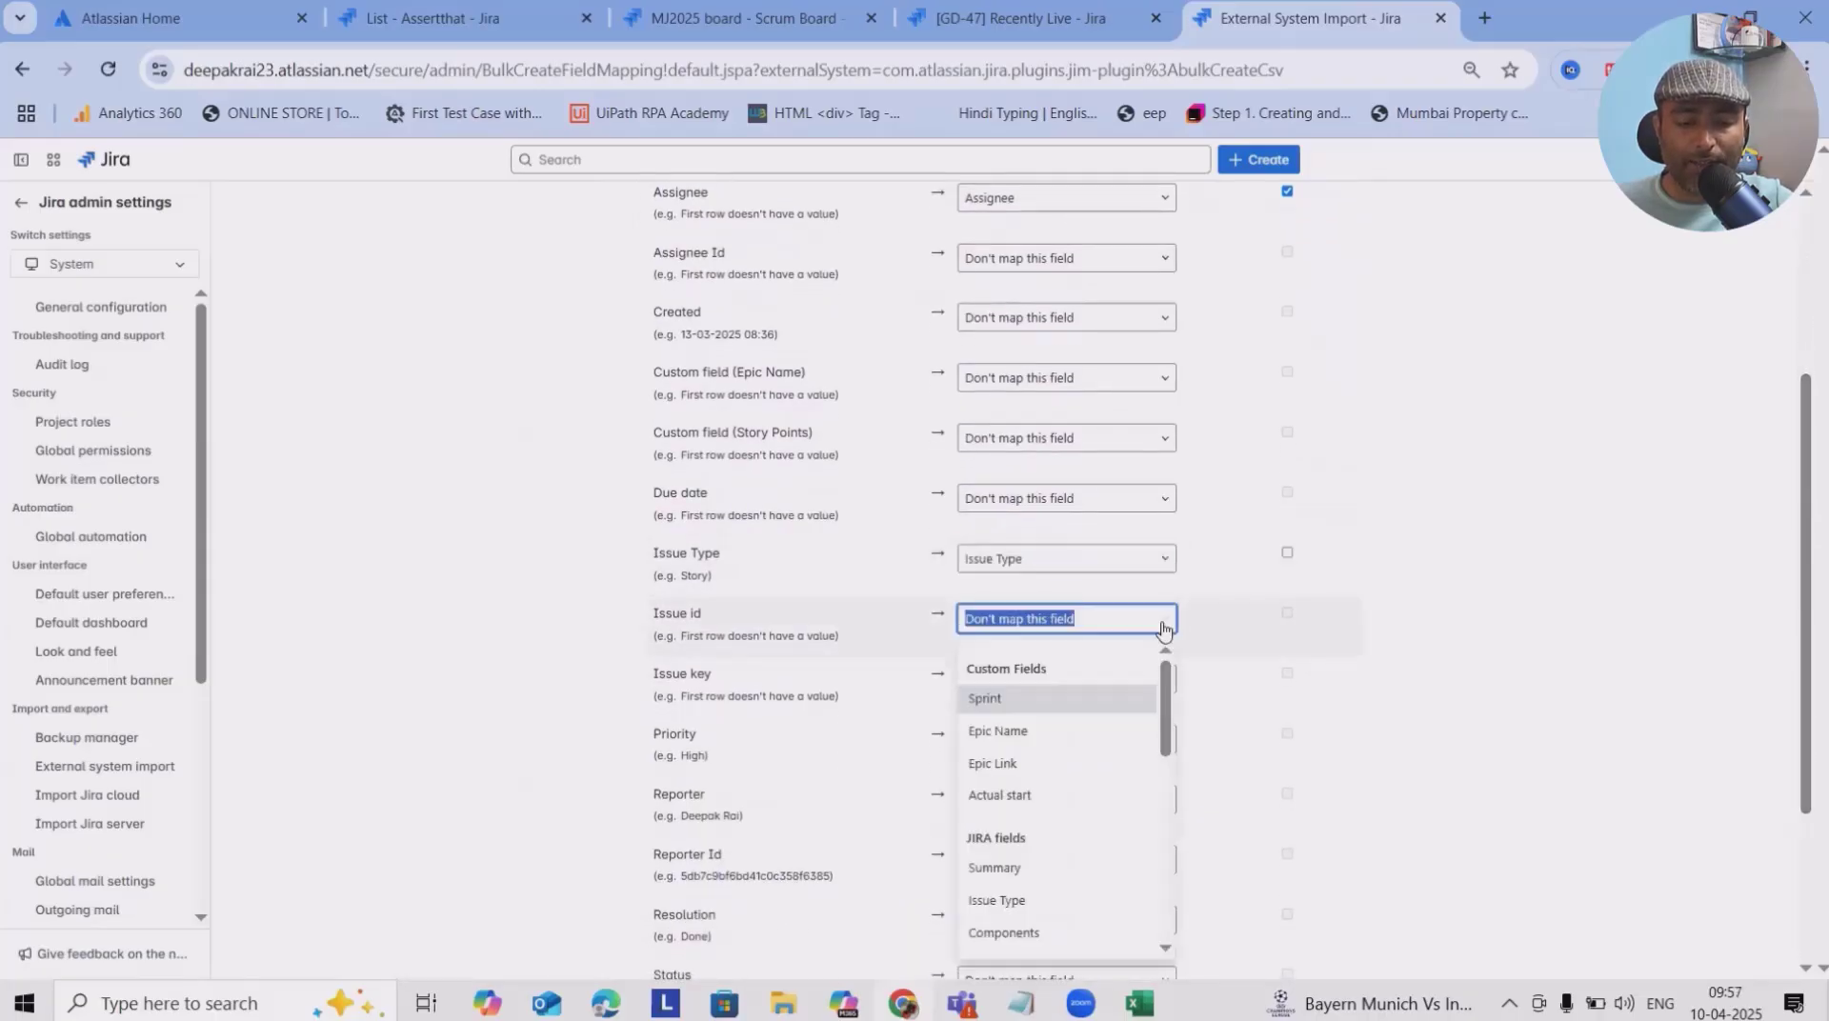
{"action": "left_click", "coordinate": [1287, 553]}
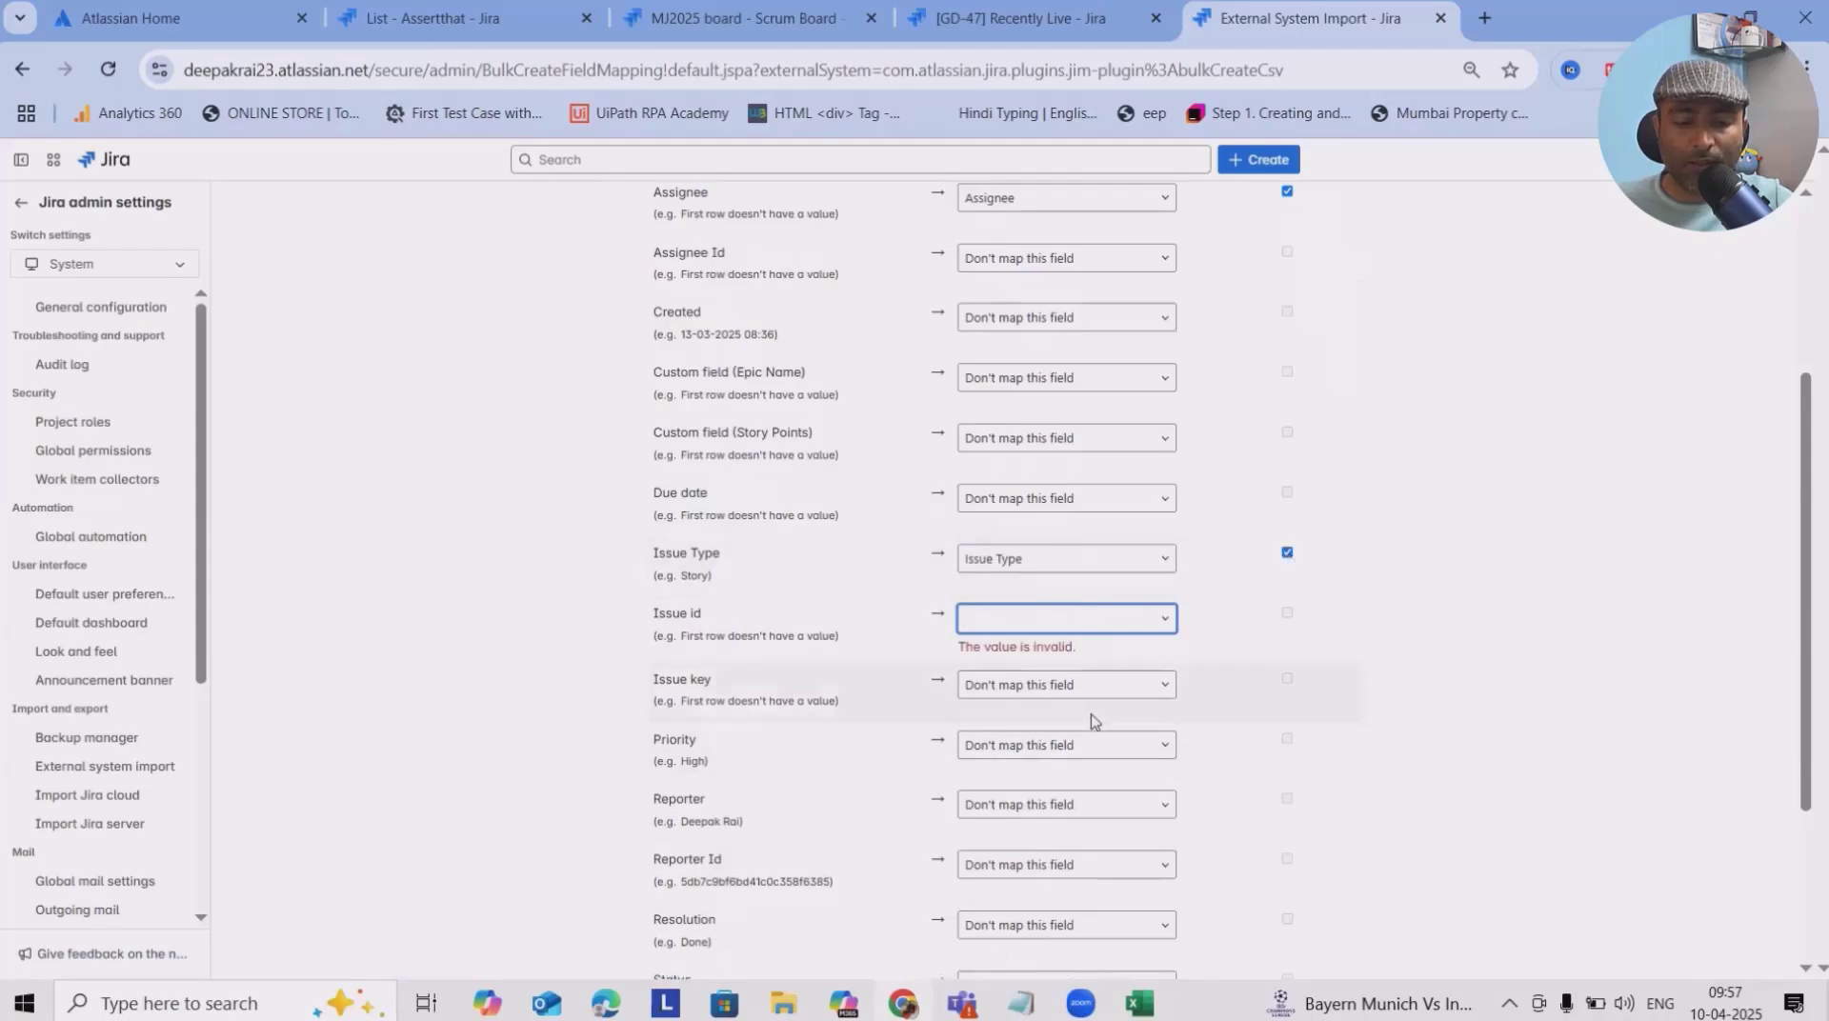
{"action": "left_click", "coordinate": [1141, 686]}
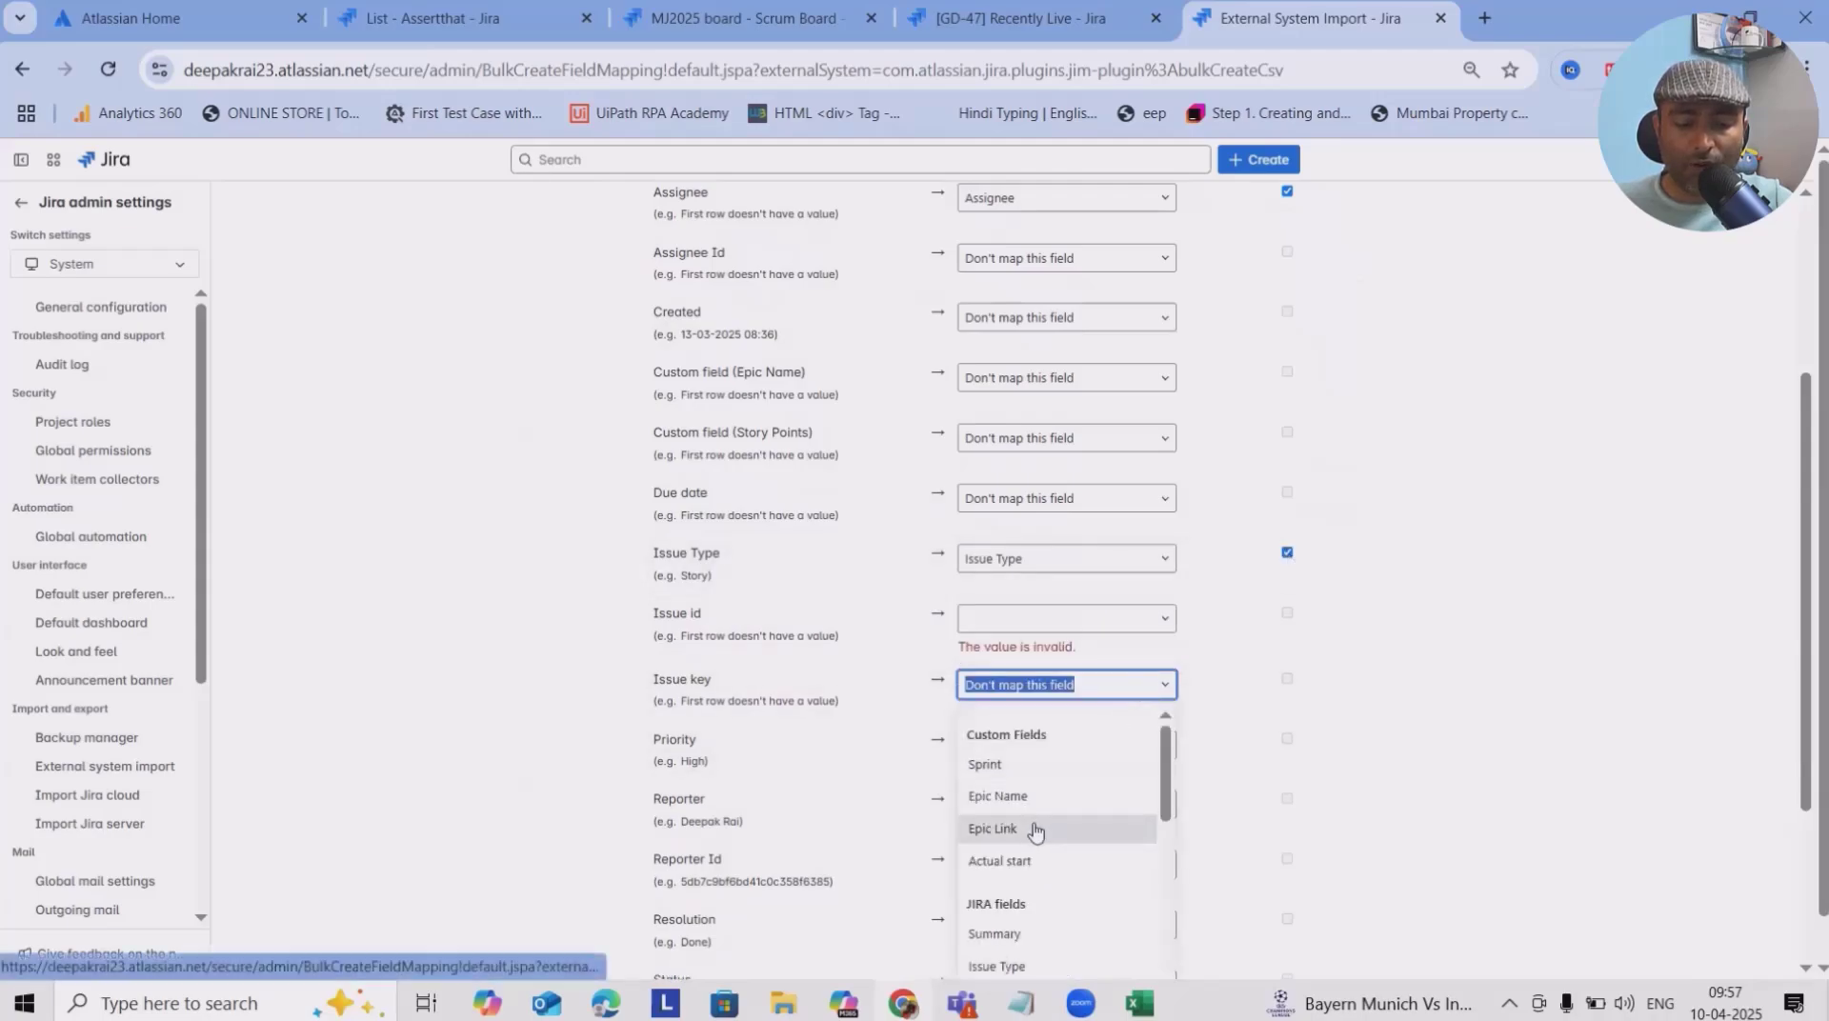
{"action": "left_click", "coordinate": [1077, 623]}
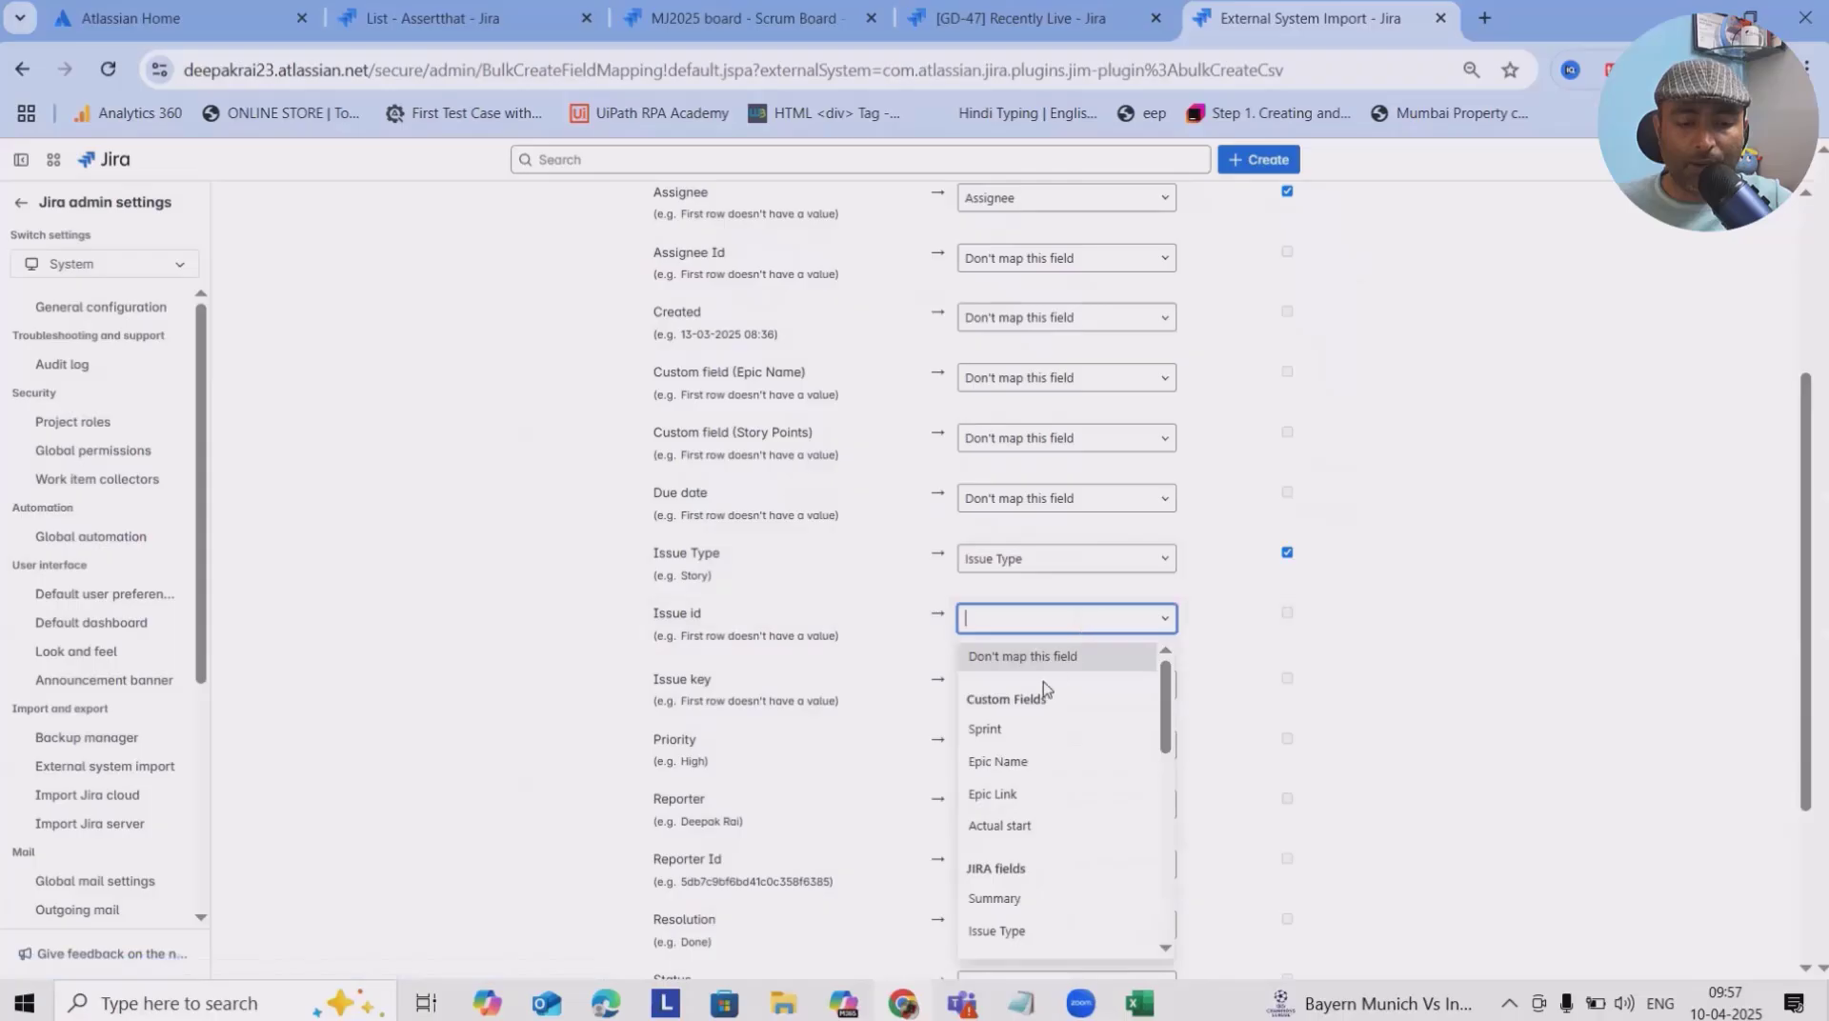
{"action": "left_click", "coordinate": [1068, 665]}
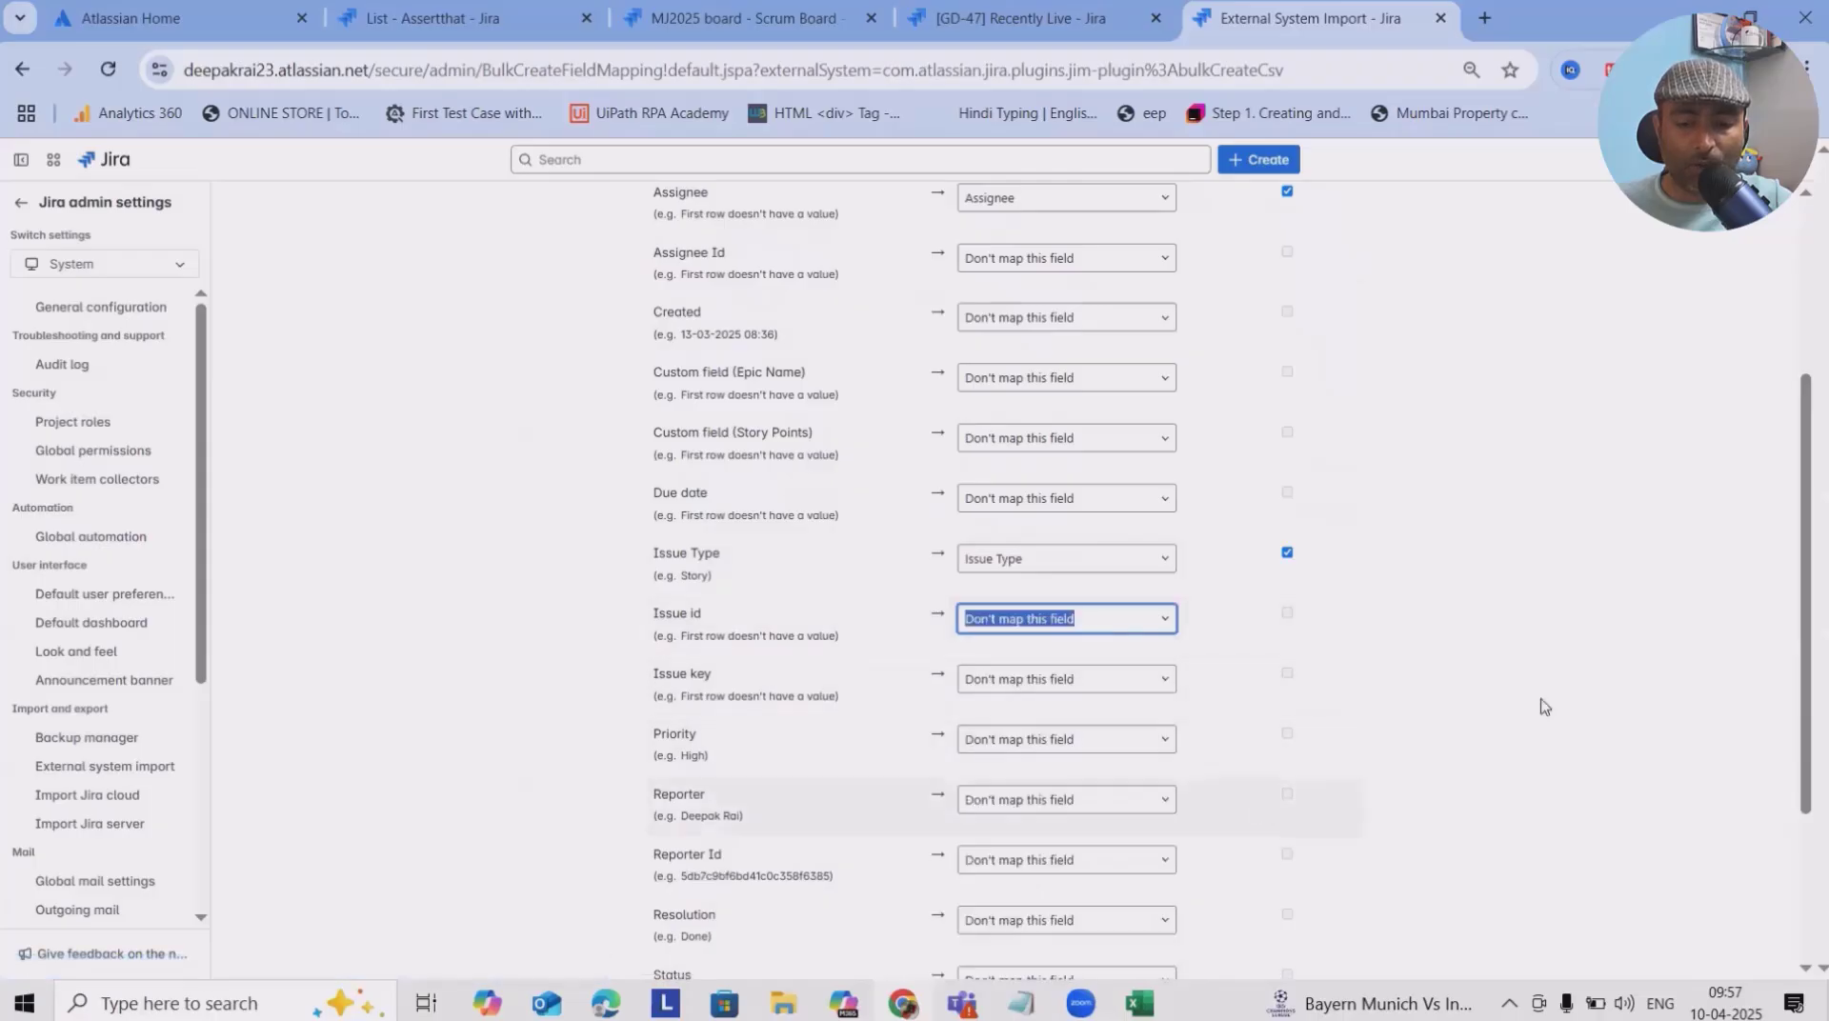
Map the Priority CSV field to the Jira field Priority and enable value mapping for it
{"action": "left_click", "coordinate": [1169, 749]}
{"action": "left_click", "coordinate": [987, 817]}
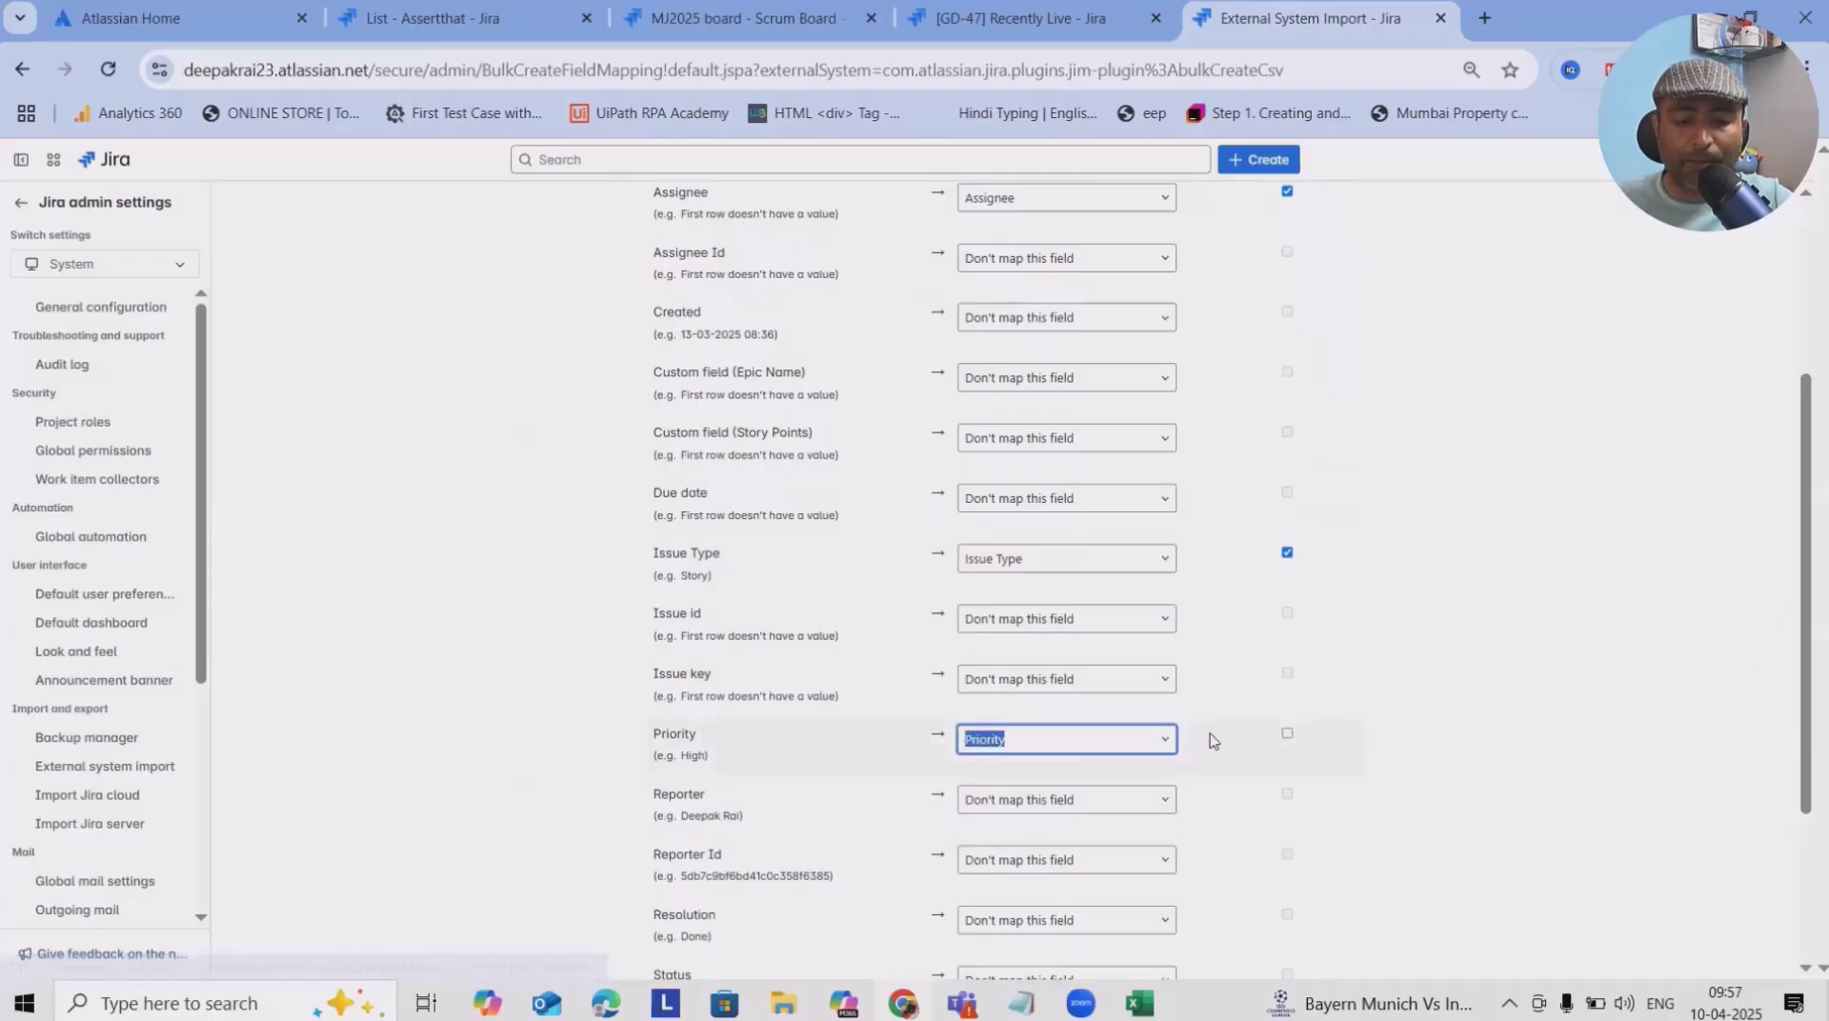
{"action": "left_click", "coordinate": [1286, 734]}
Map the Reporter CSV field to the Jira field Reporter
{"action": "scroll", "coordinate": [1137, 589], "scroll_direction": "down", "scroll_amount": 3}
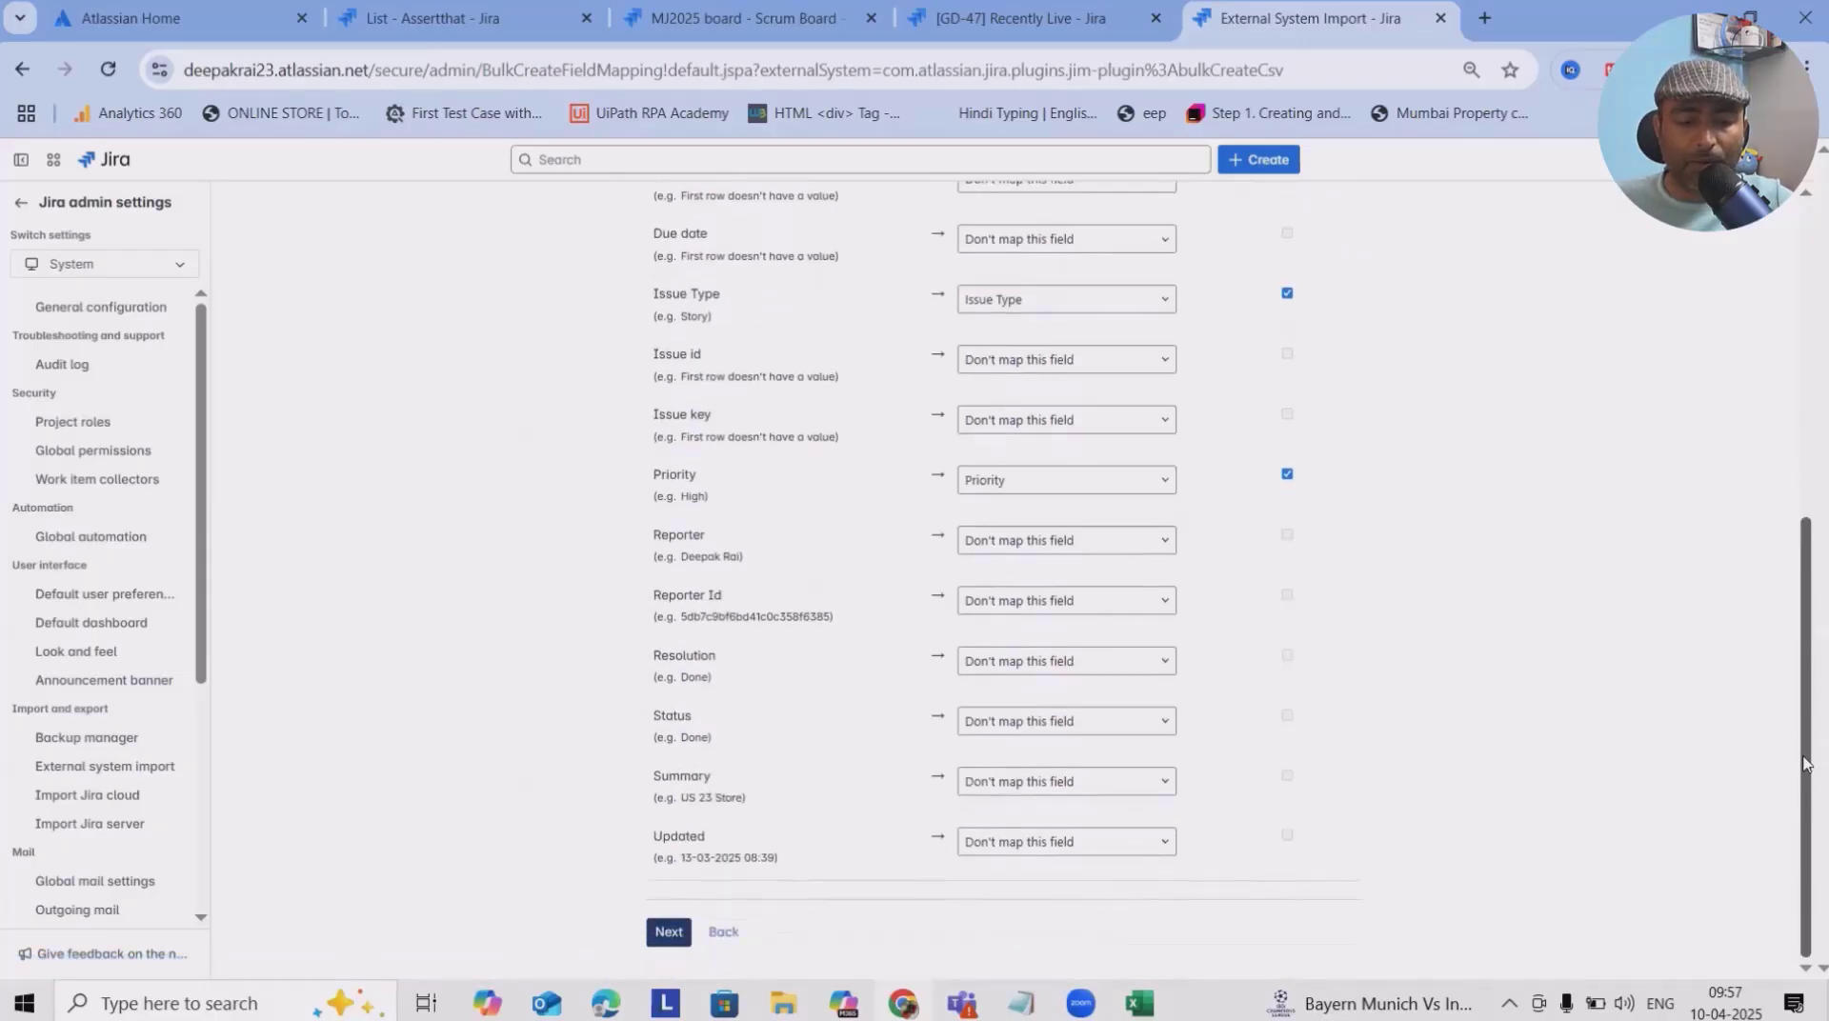
{"action": "left_click", "coordinate": [1171, 545]}
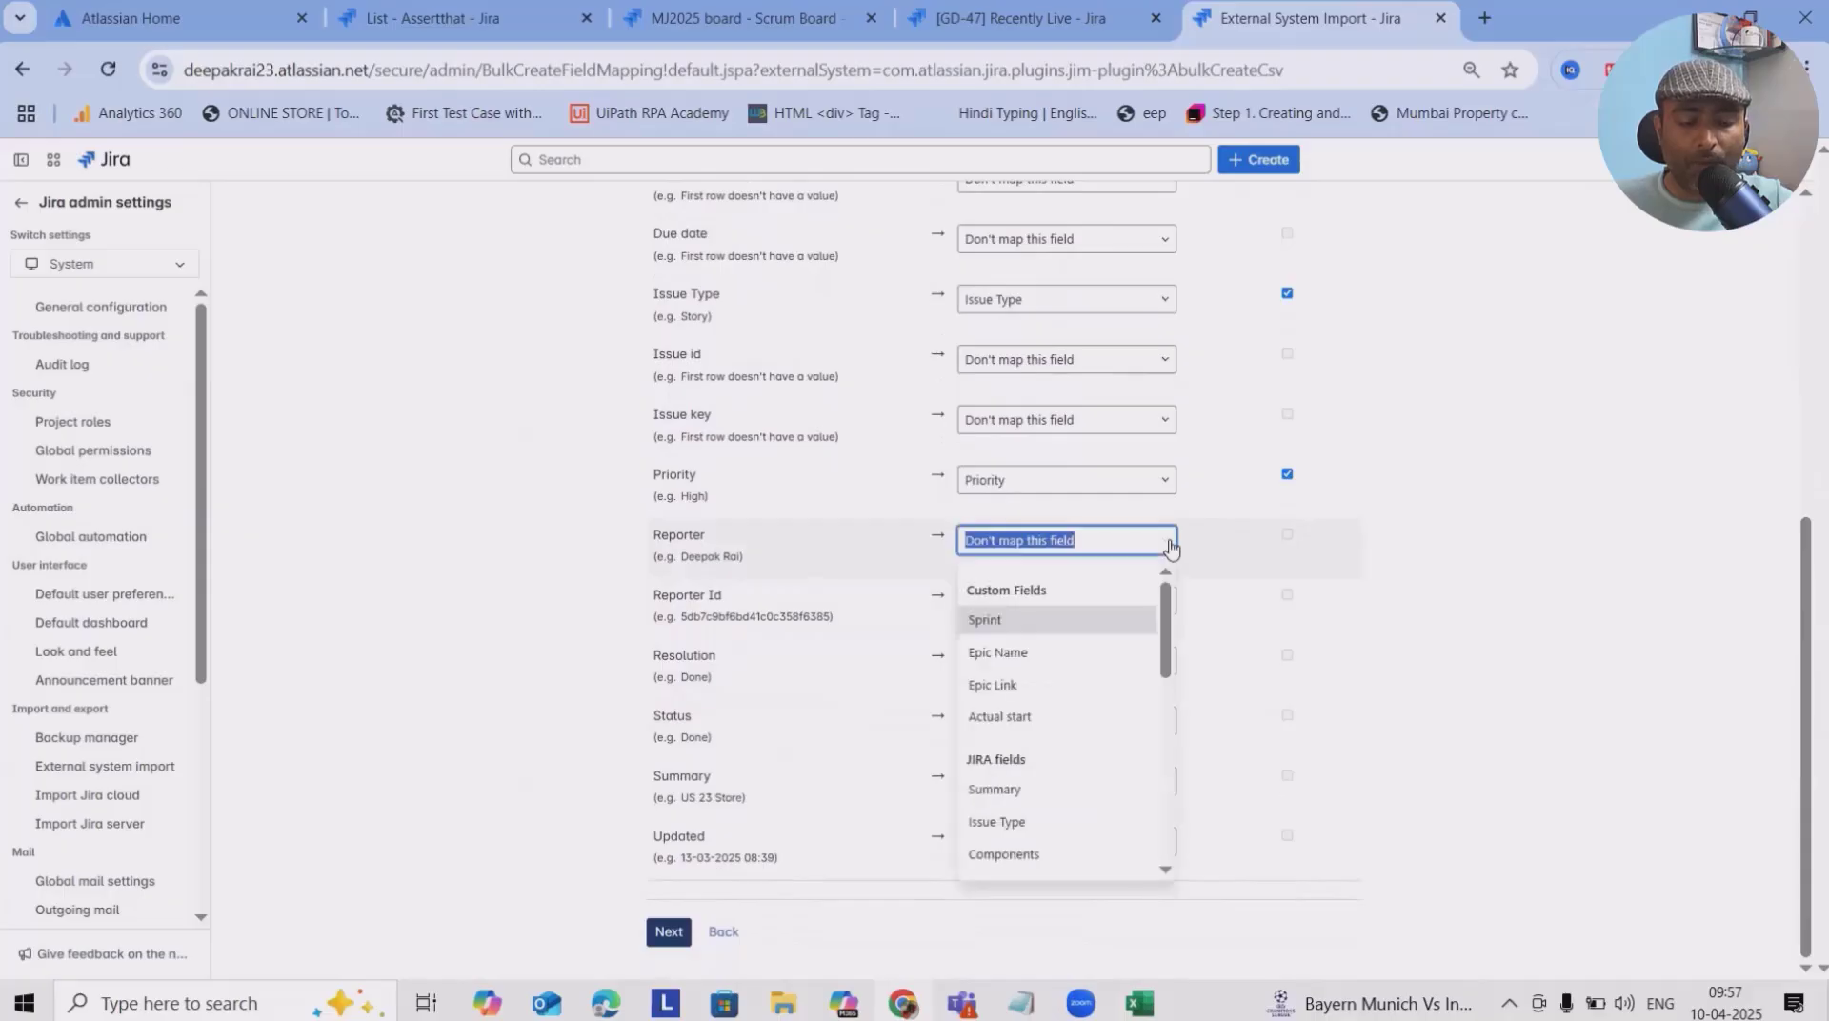
{"action": "type", "text": "re"}
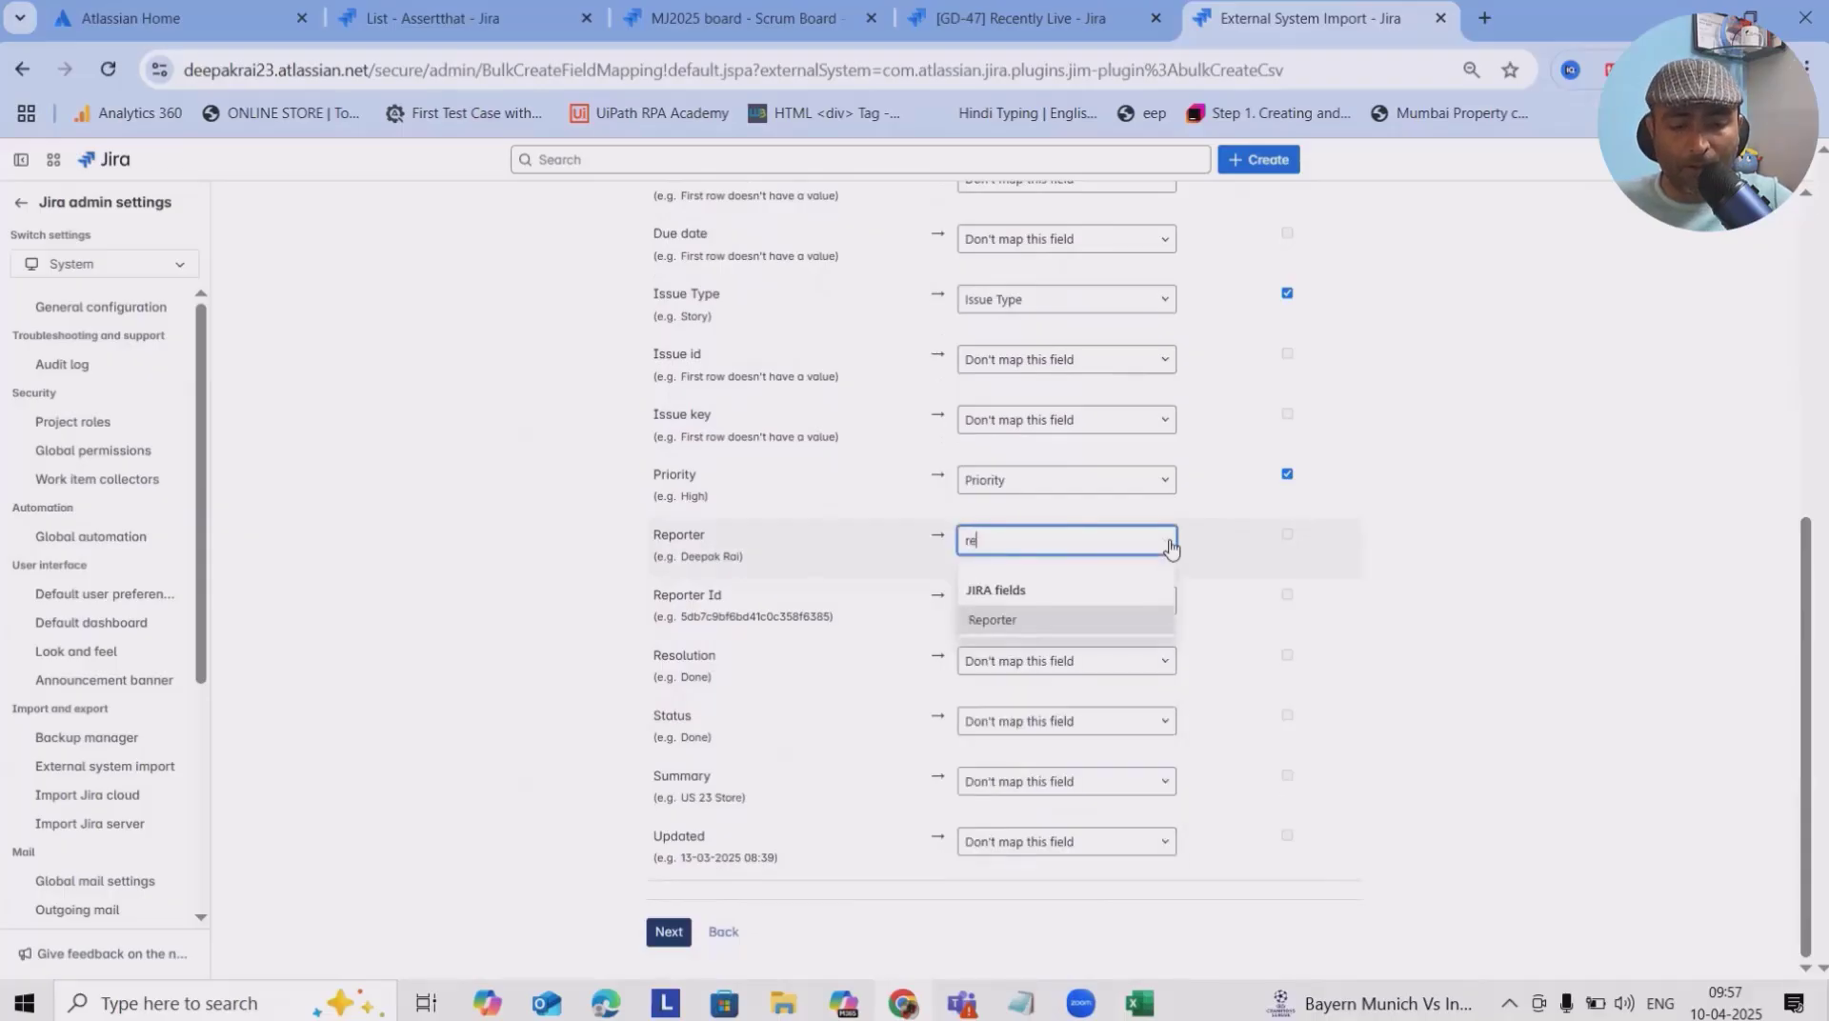
{"action": "left_click", "coordinate": [995, 621]}
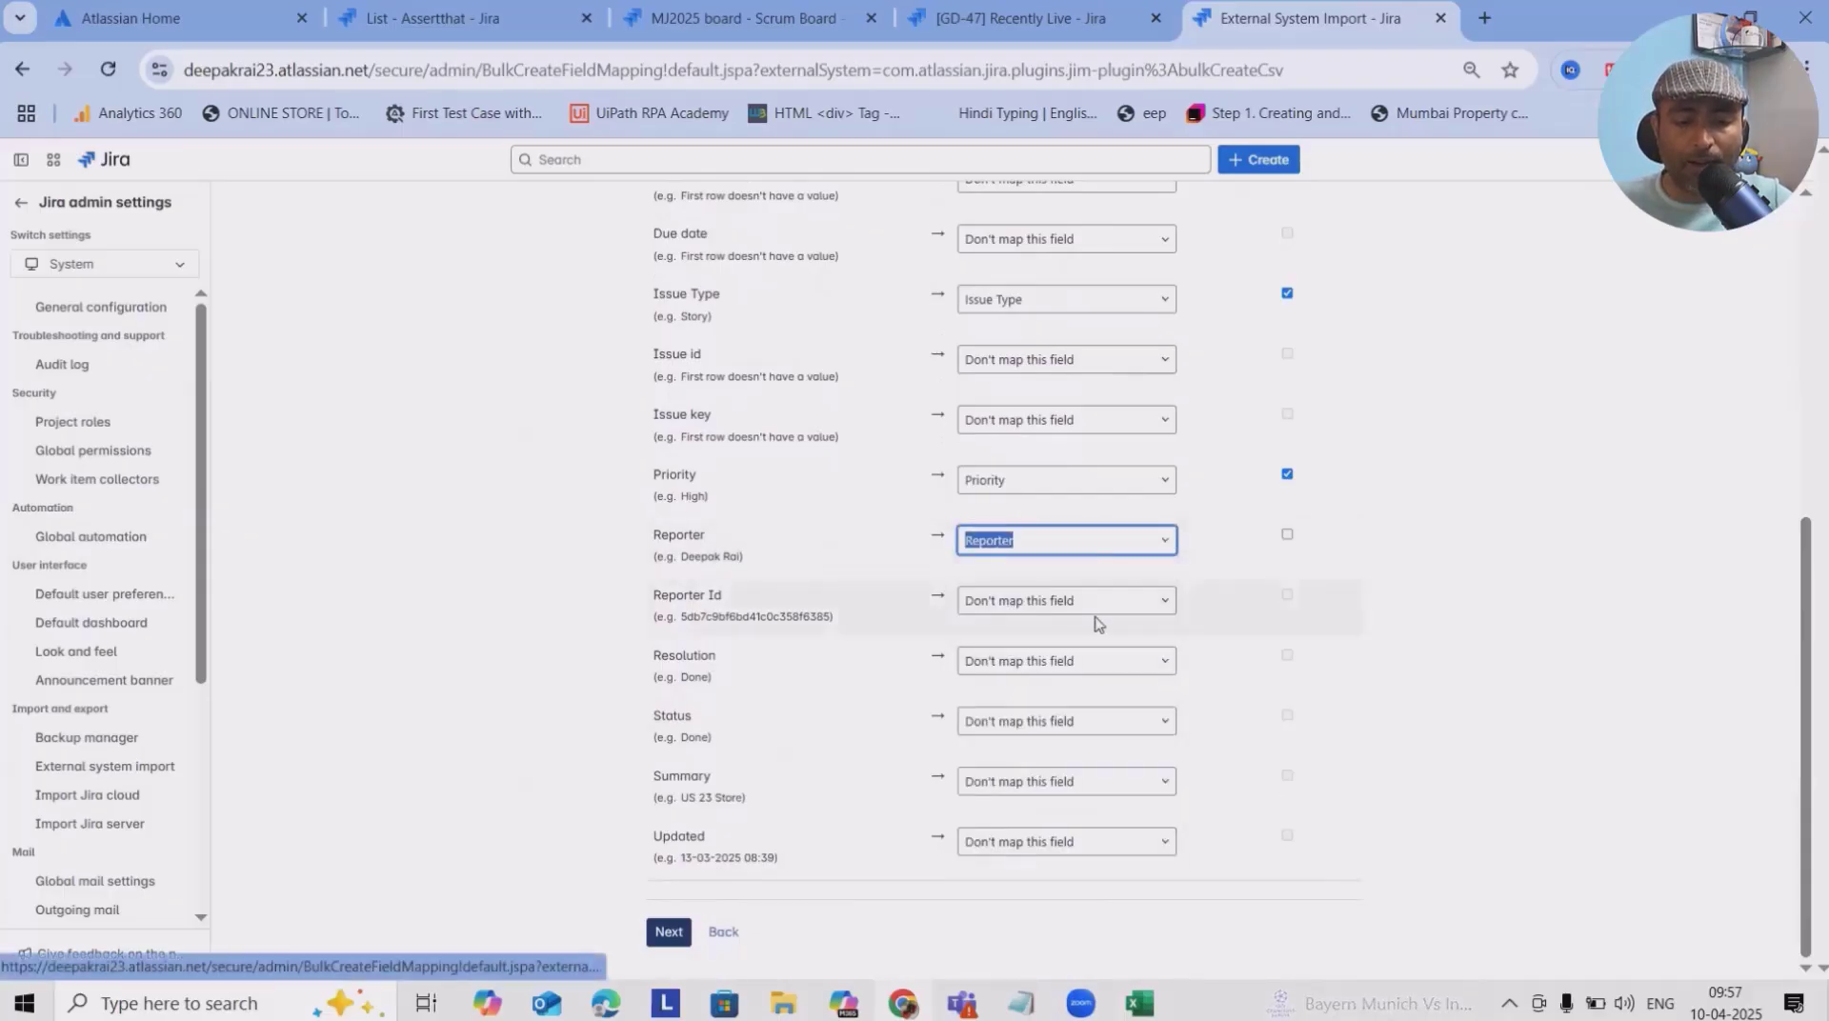
Switch to the Excel export, copy the Reporter Id value from cell H2, and return to the Jira field mapping
{"action": "left_click", "coordinate": [1161, 600]}
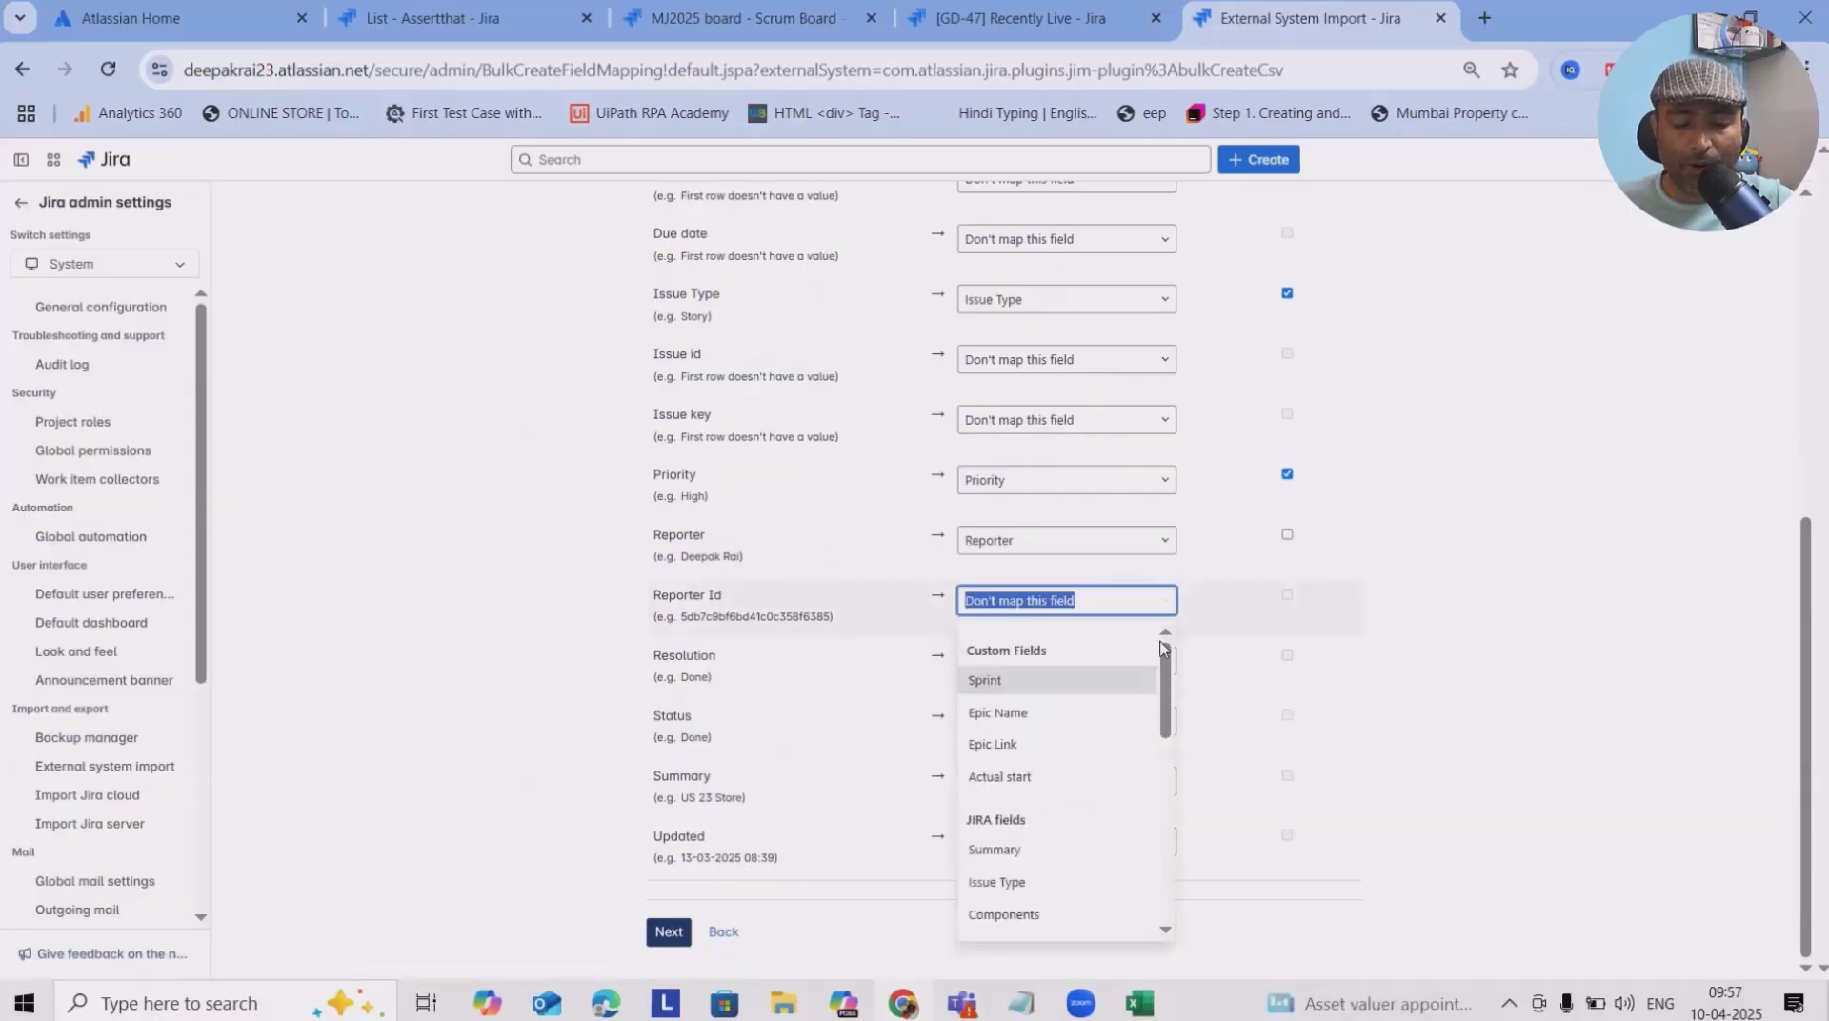
{"action": "key", "text": "alt+Tab"}
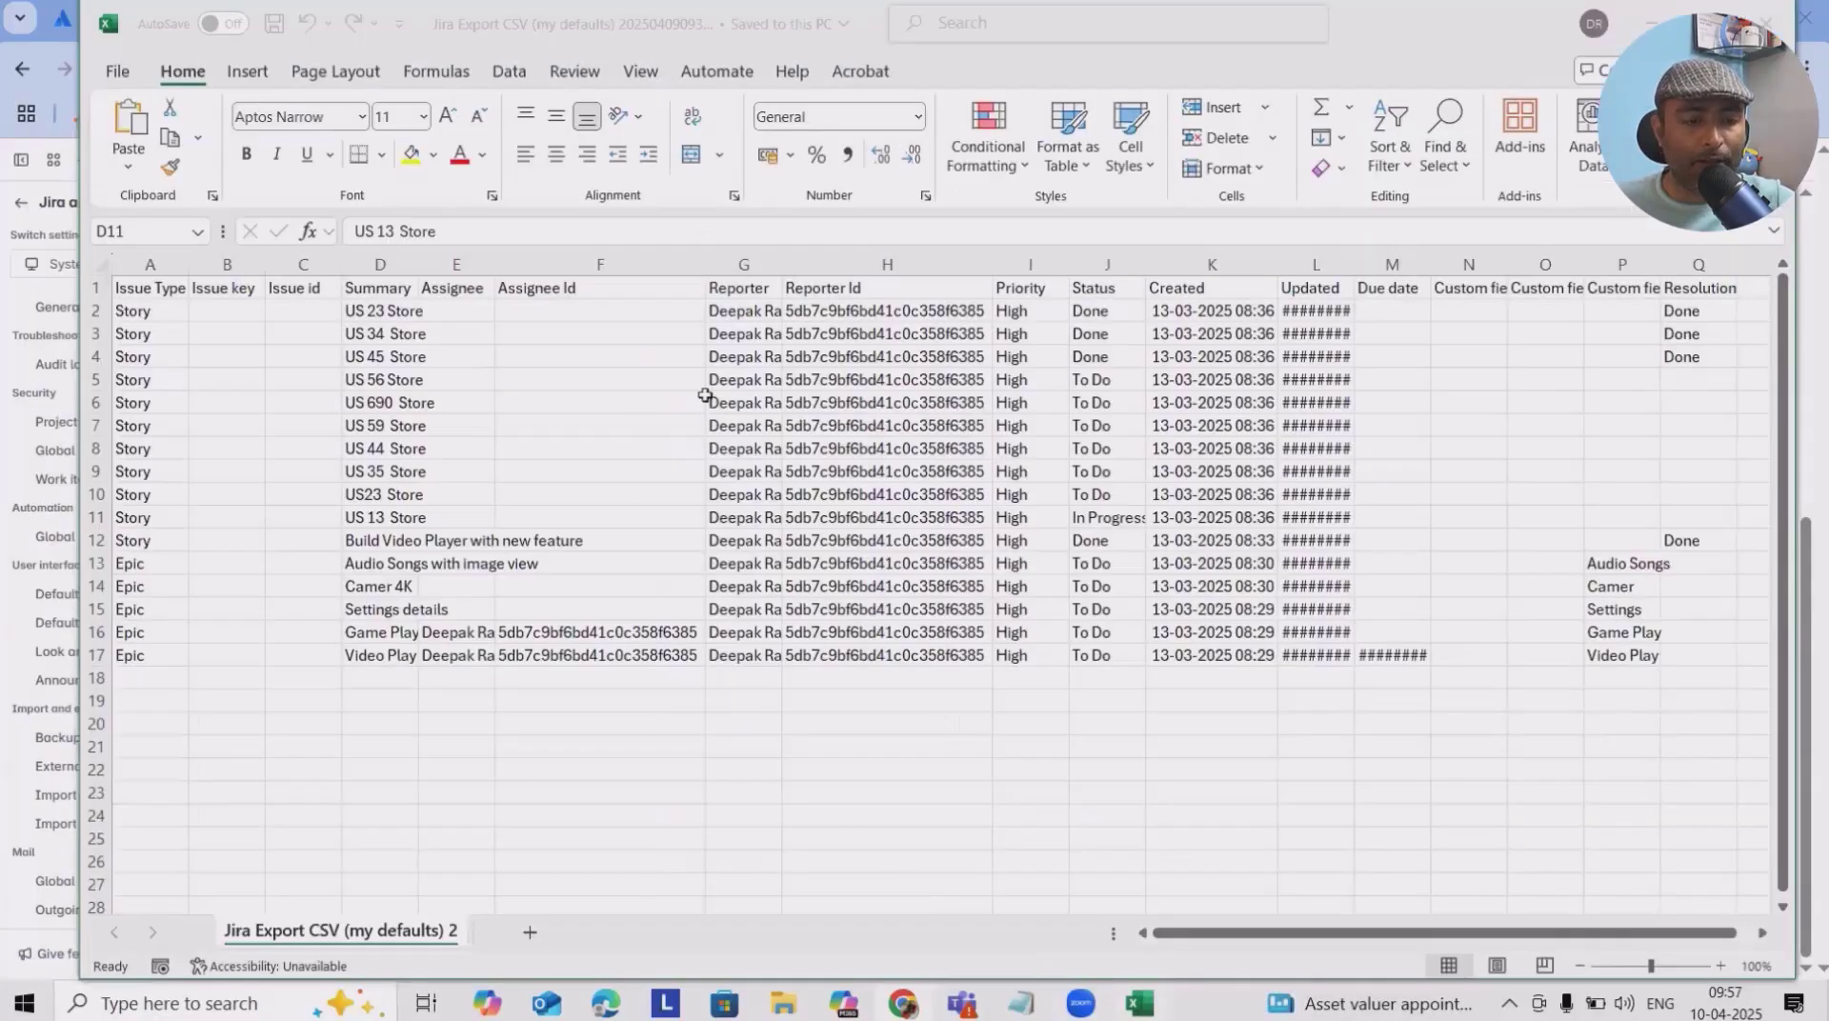
{"action": "left_click", "coordinate": [866, 314]}
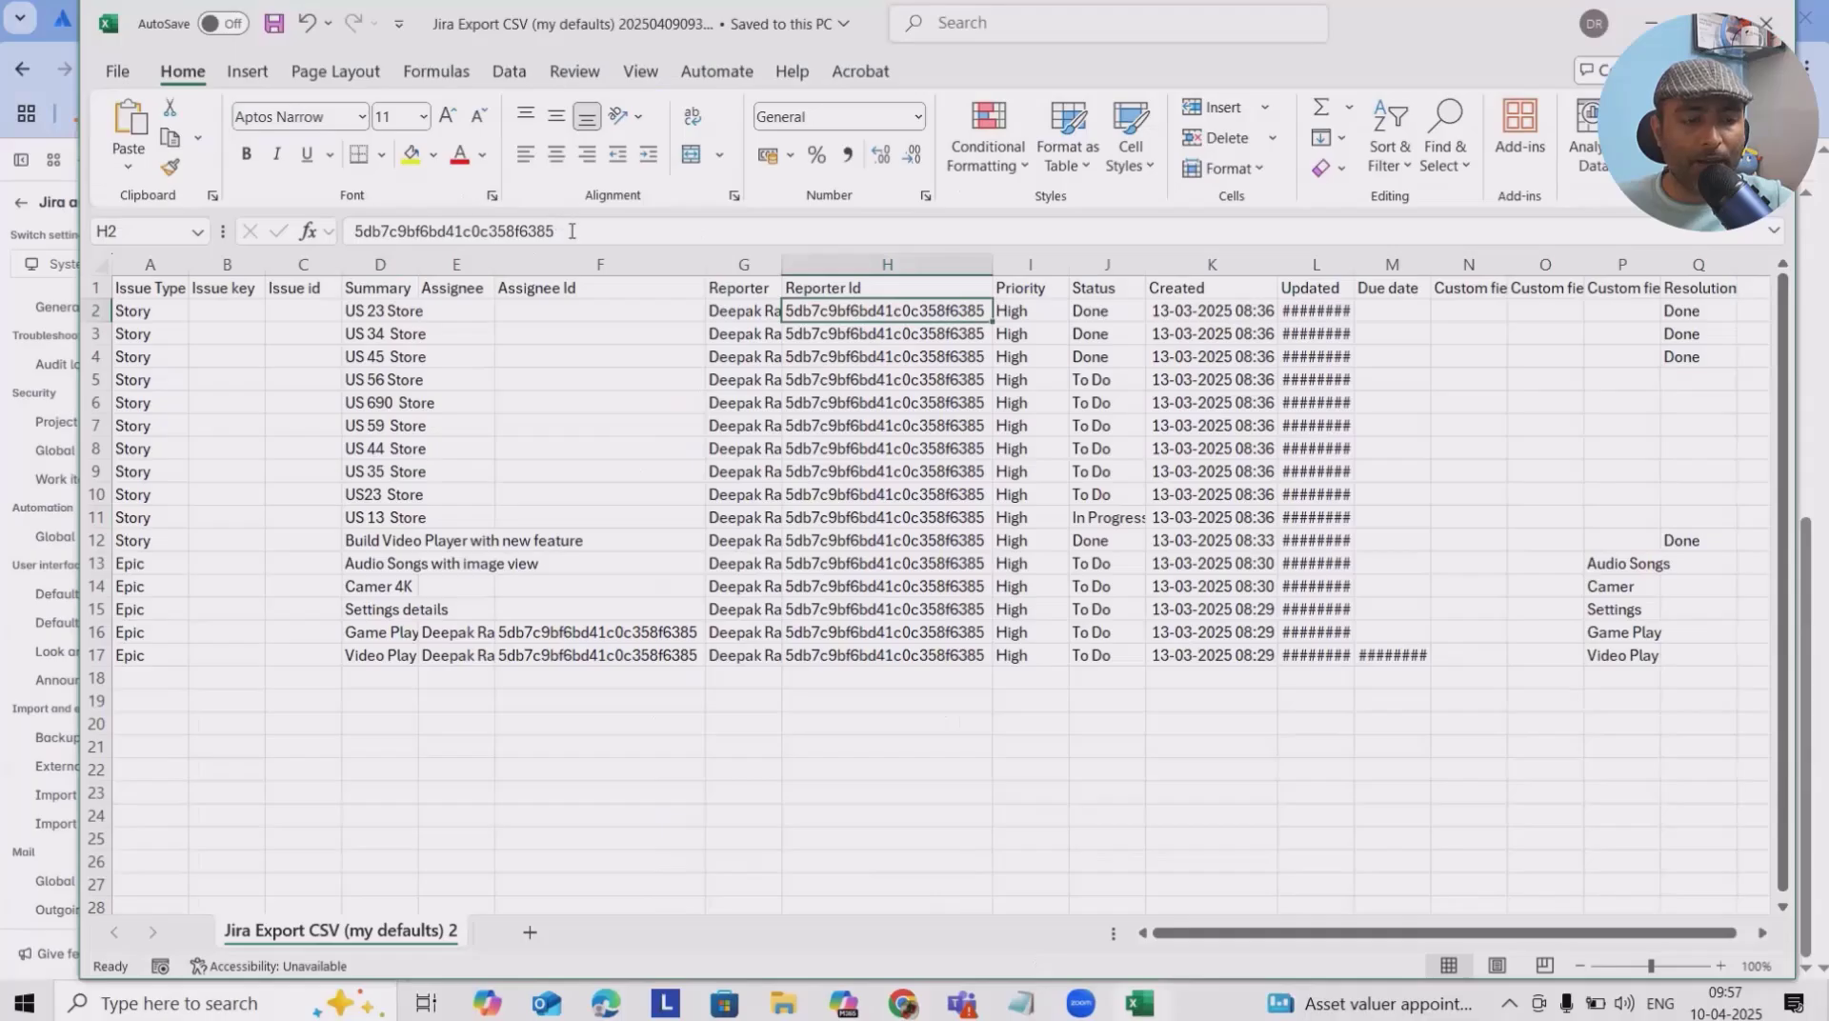
{"action": "left_click_drag", "start_coordinate": [568, 232], "coordinate": [355, 231]}
{"action": "key", "text": "ctrl+c"}
{"action": "key", "text": "alt+Tab"}
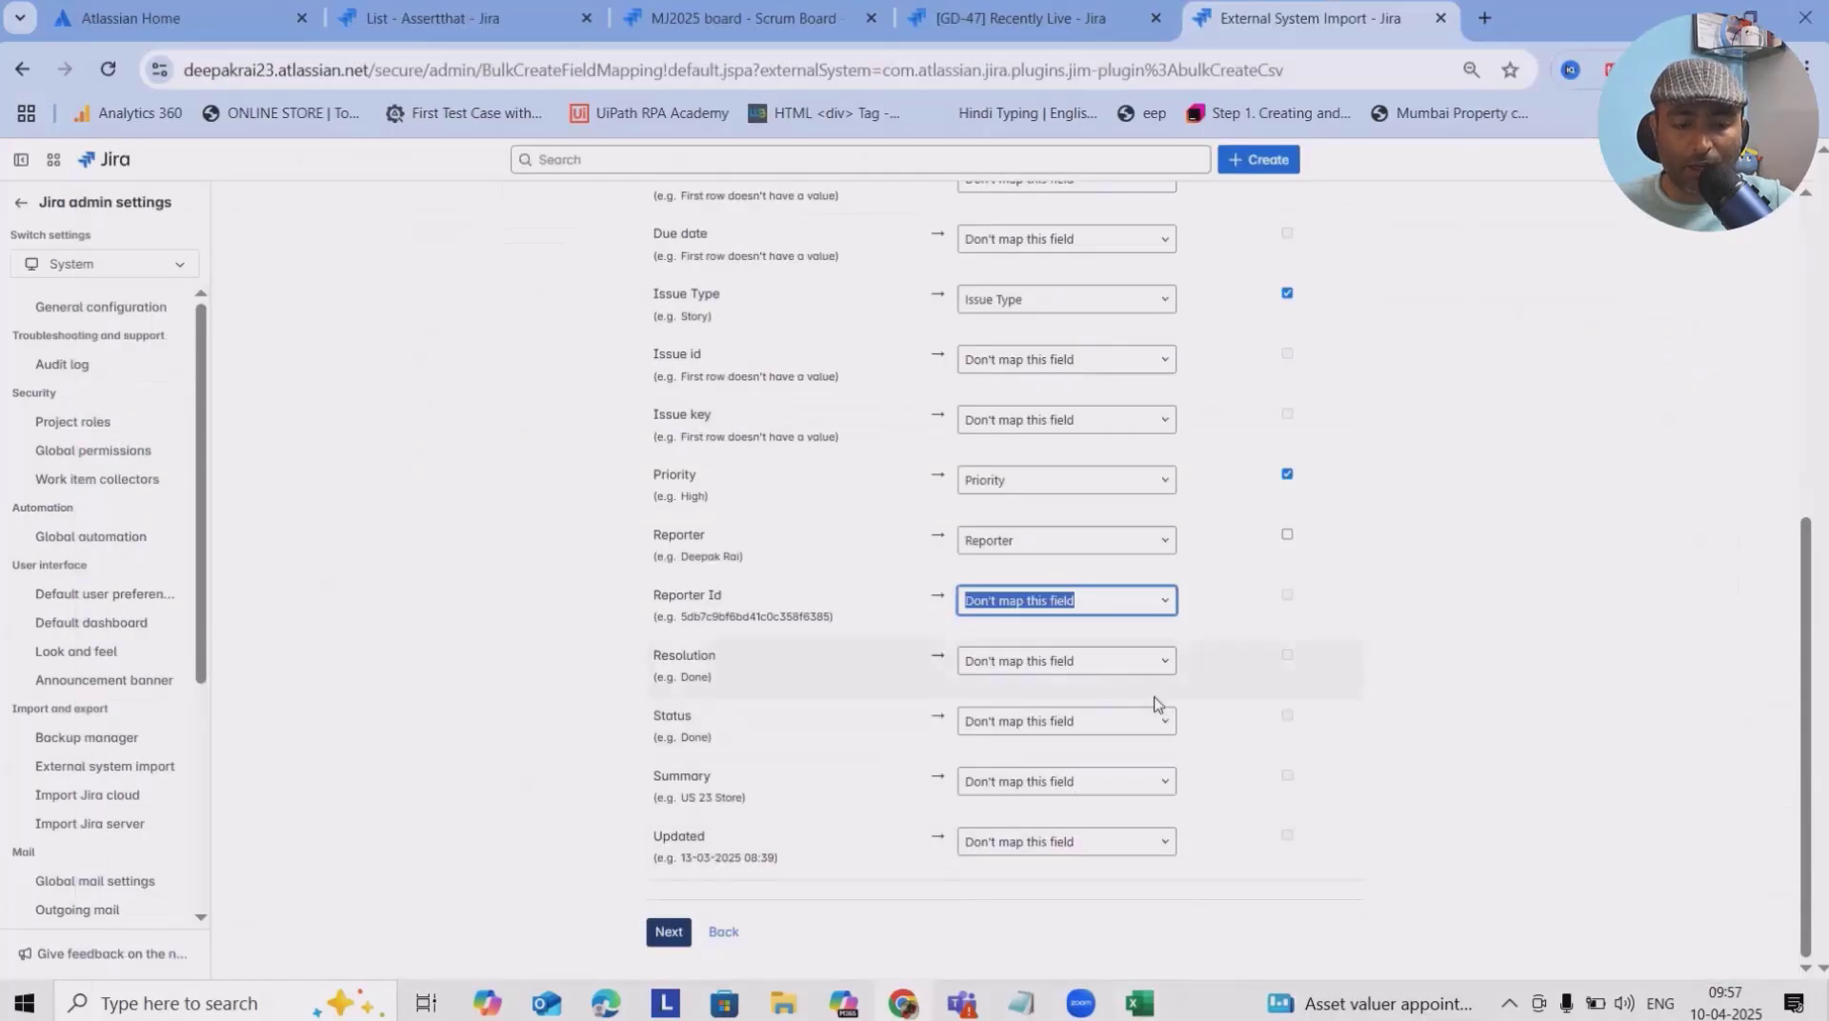
Try to map the Reporter Id CSV field using the copied reporter ID, and reset it to "Don't map this field"
{"action": "type", "text": "re"}
{"action": "key", "text": "BackSpace"}
{"action": "key", "text": "BackSpace"}
{"action": "key", "text": "ctrl+v"}
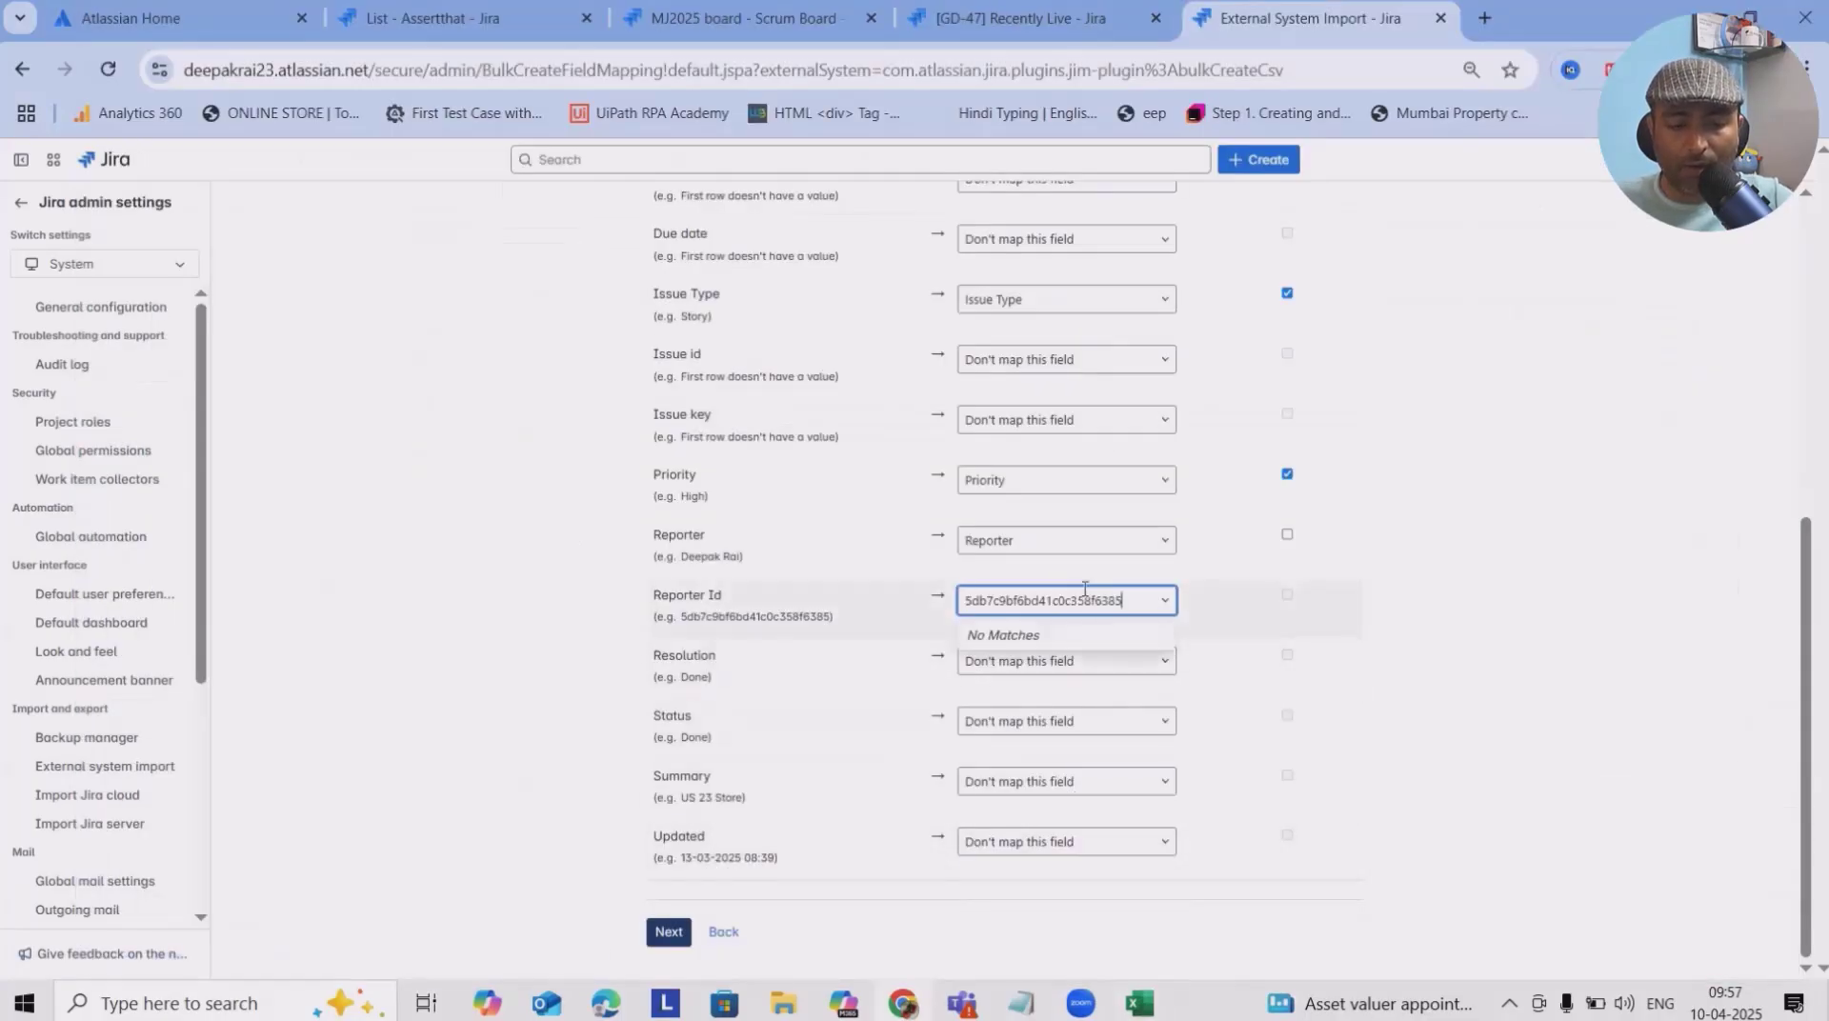
{"action": "key", "text": "ctrl+a"}
{"action": "key", "text": "BackSpace"}
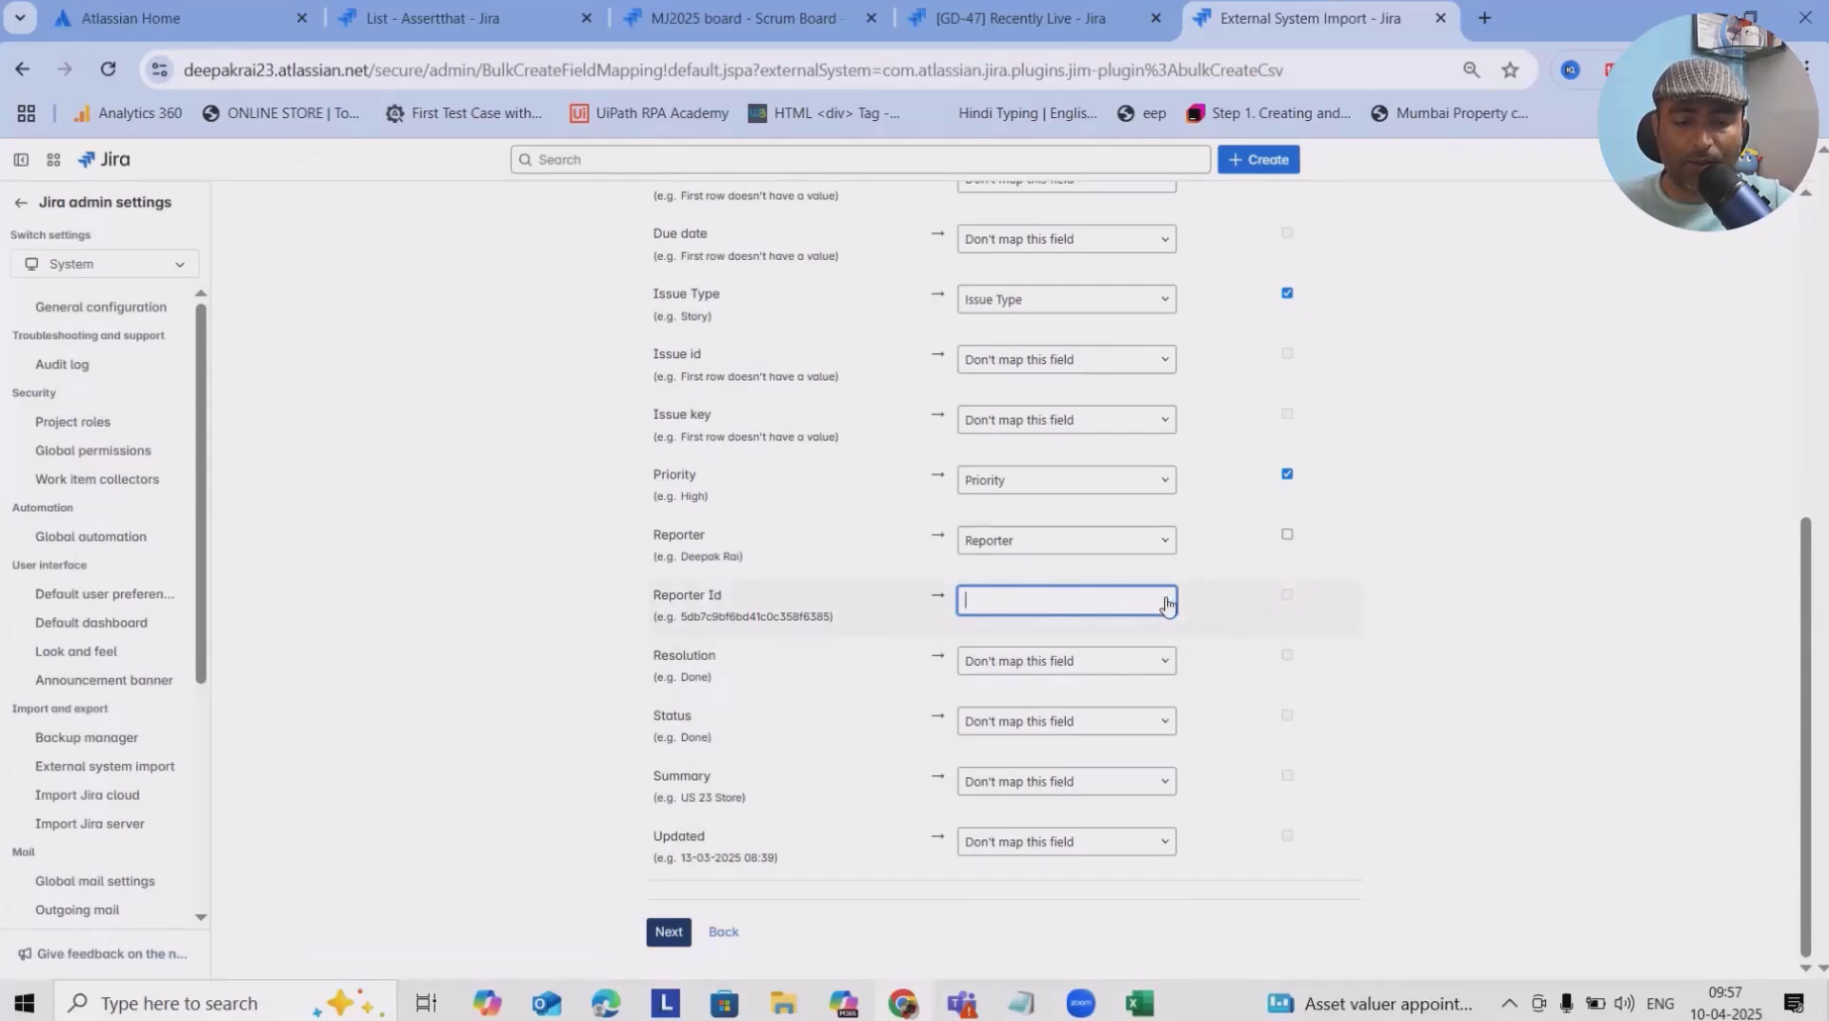
{"action": "left_click", "coordinate": [1166, 603]}
{"action": "left_click", "coordinate": [1040, 639]}
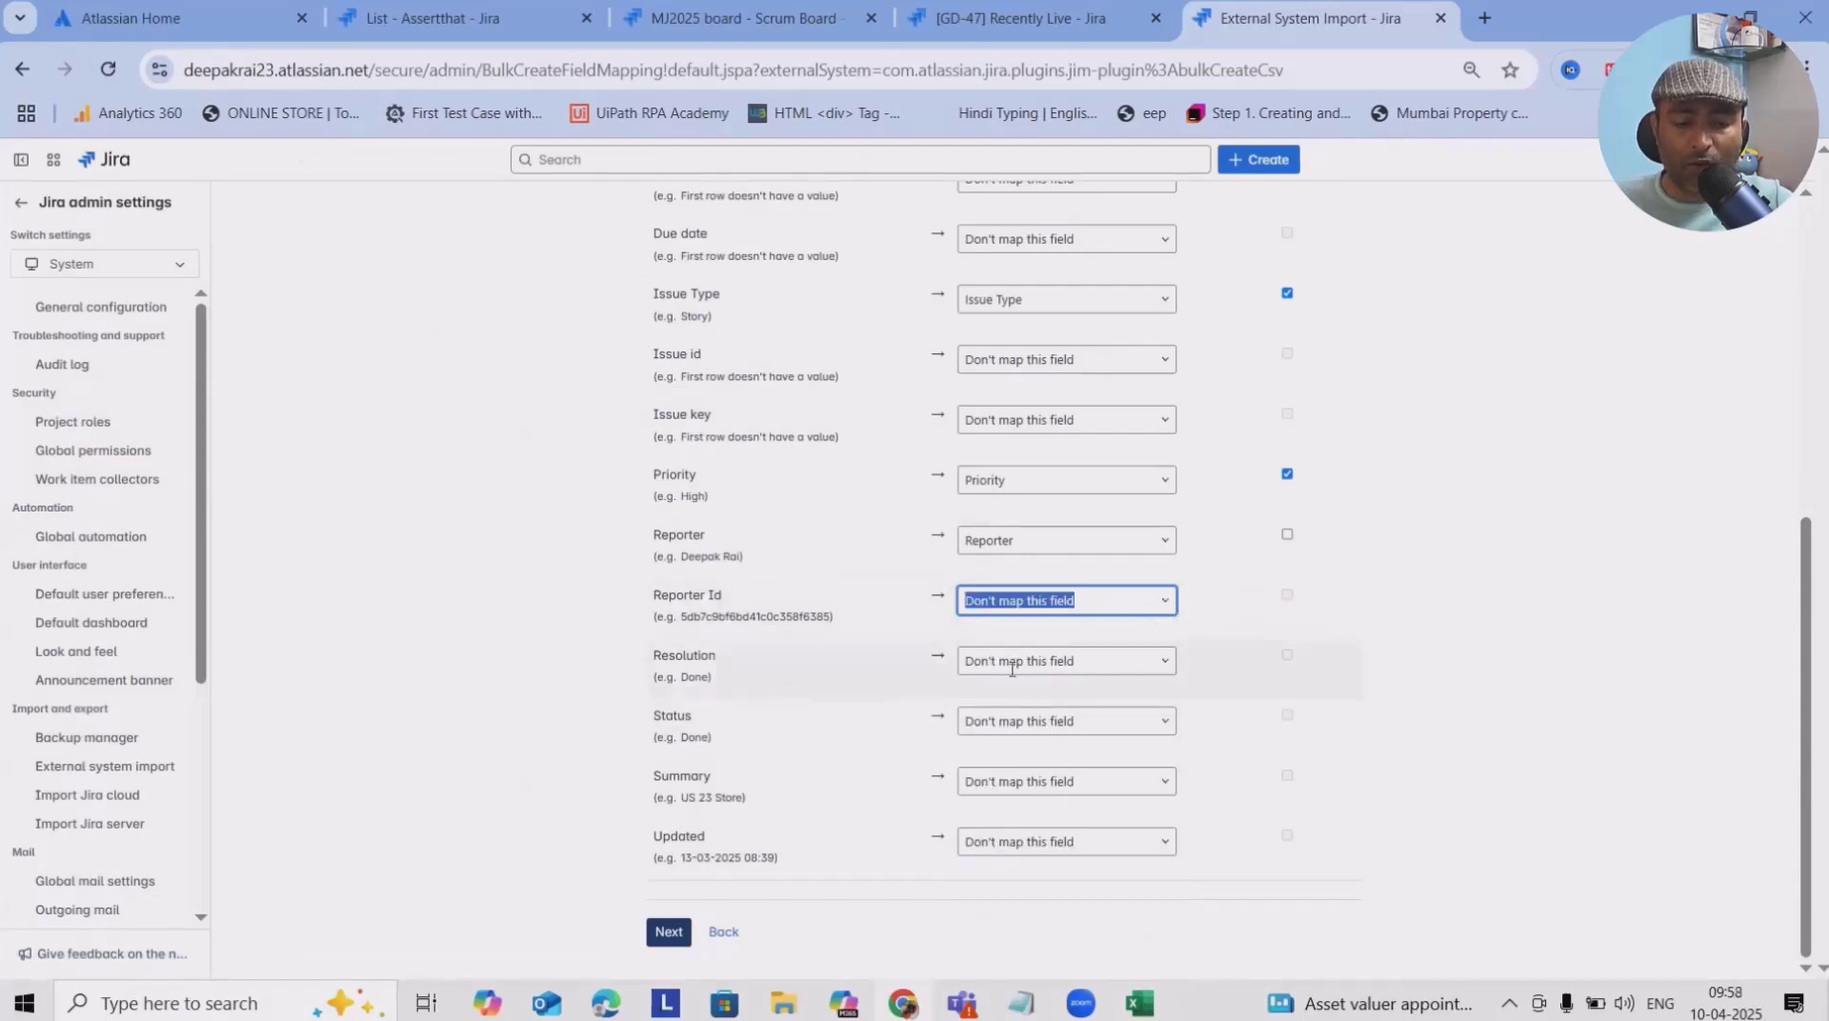
Leave Status unmapped, map the Summary CSV field to Summary with value mapping enabled, and continue to the value mapping
{"action": "left_click", "coordinate": [1170, 731]}
{"action": "type", "text": "s"}
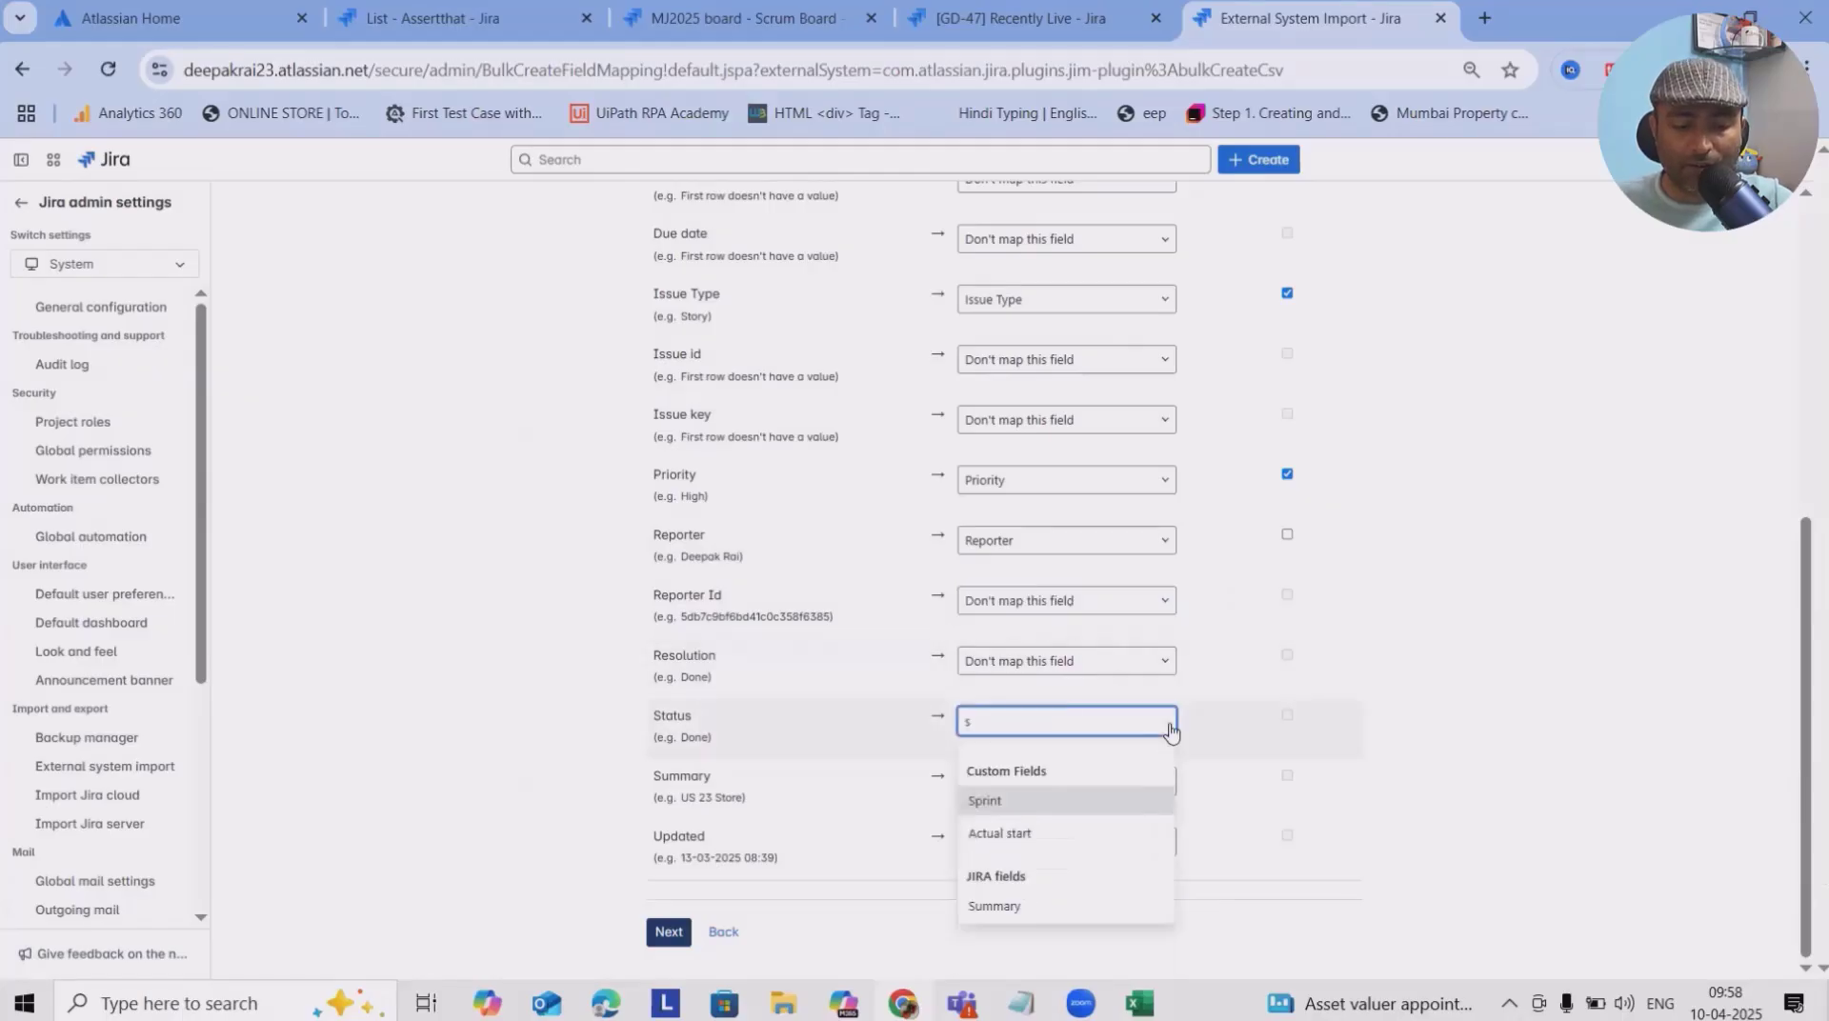
{"action": "key", "text": "BackSpace"}
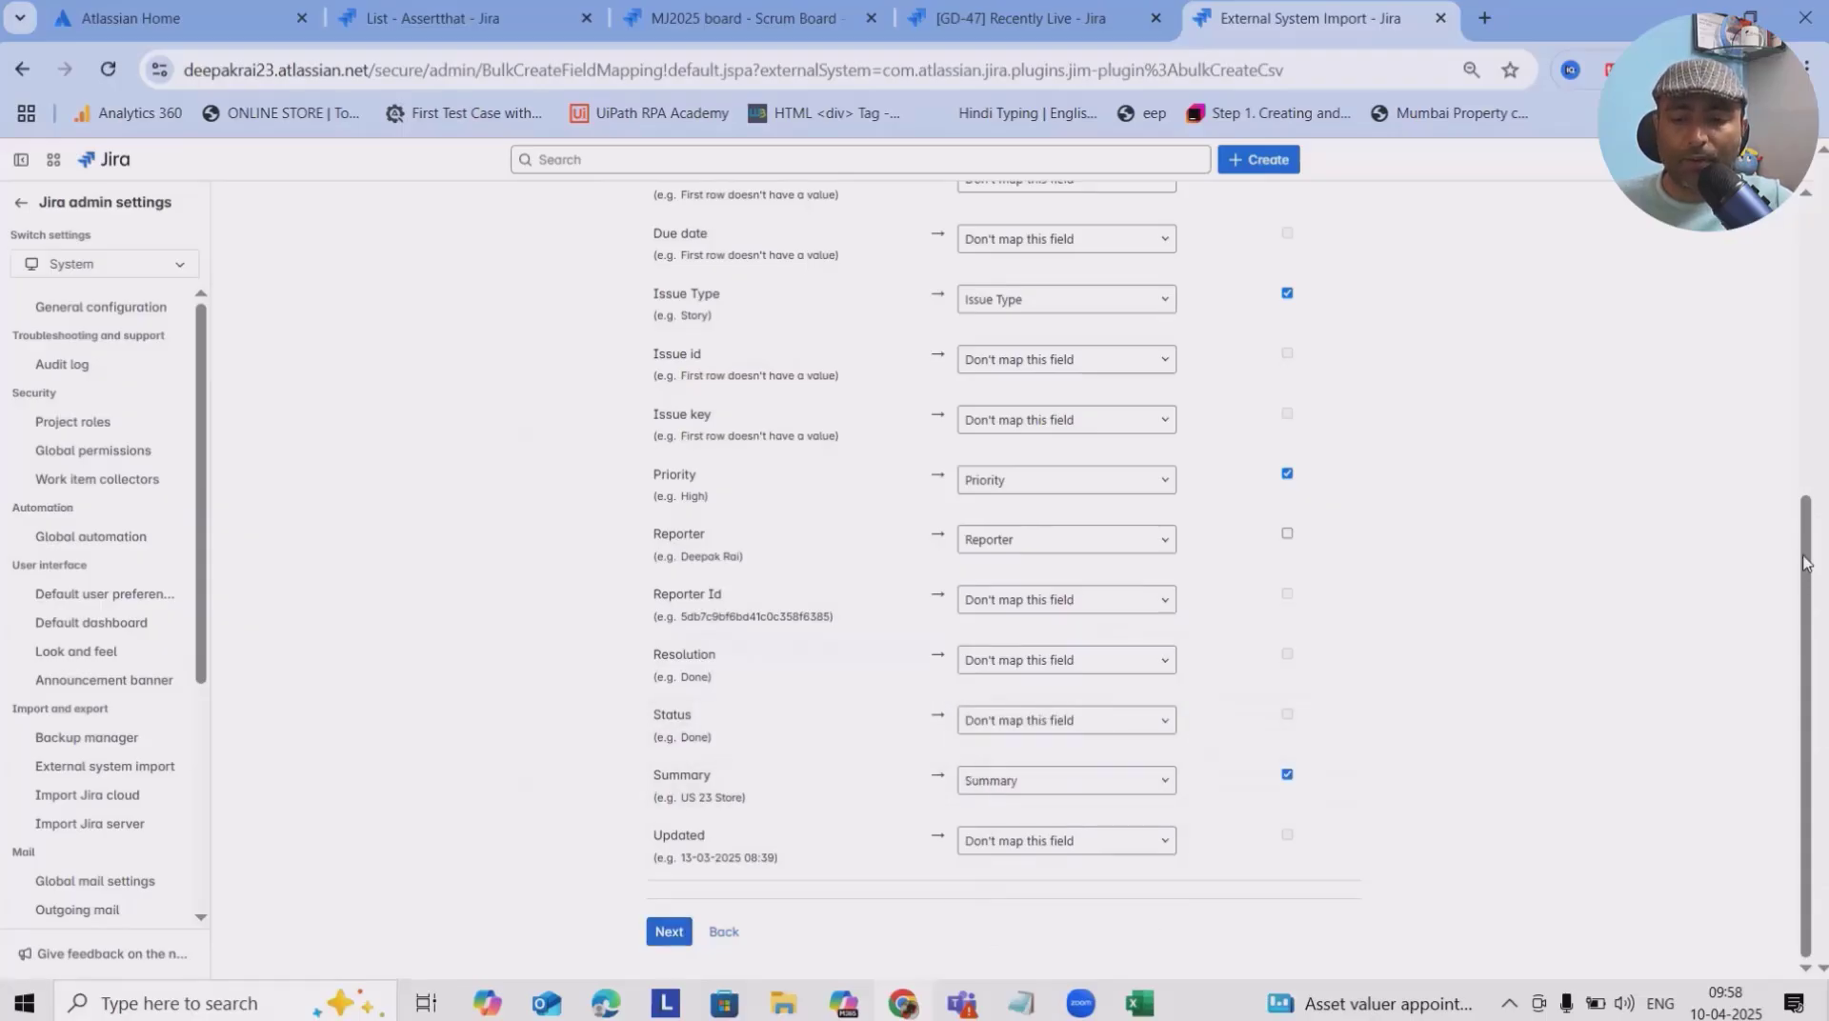
{"action": "mouse_move", "coordinate": [1803, 541]}
{"action": "left_mouse_down"}
{"action": "mouse_move", "coordinate": [1791, 341]}
{"action": "mouse_move", "coordinate": [1791, 572]}
{"action": "left_mouse_up"}
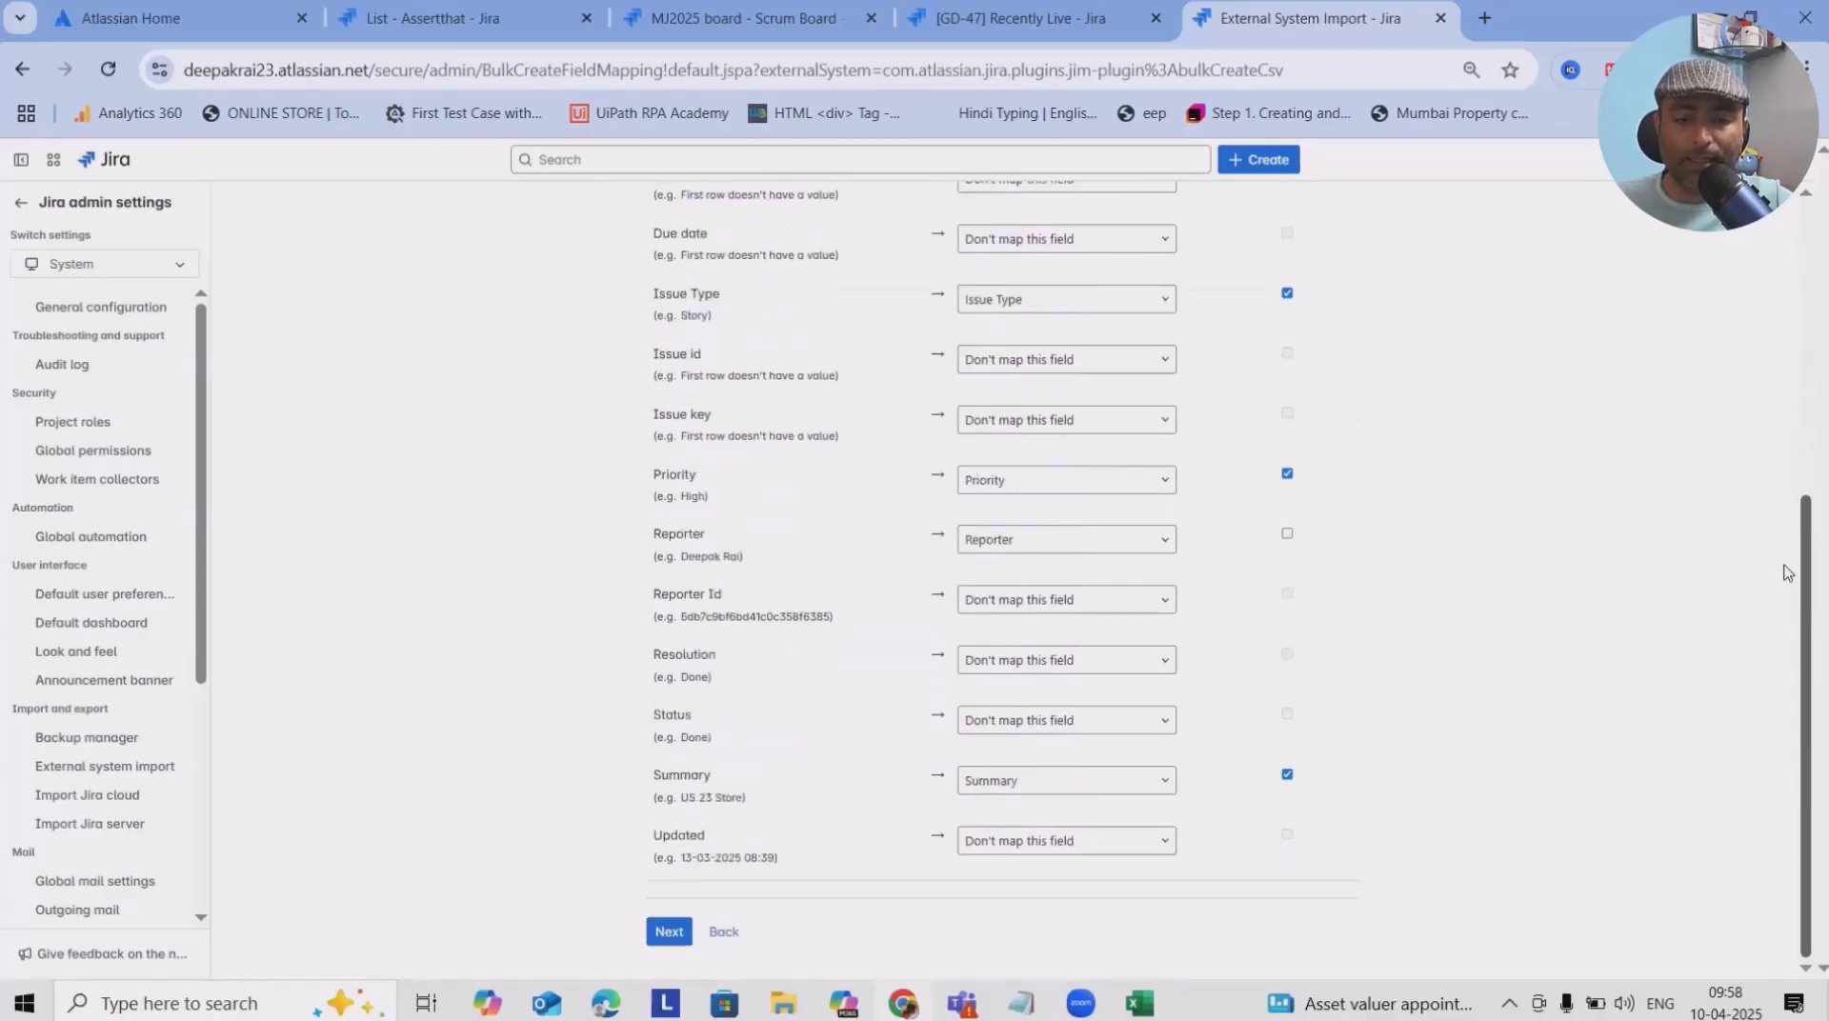
{"action": "left_click", "coordinate": [673, 933]}
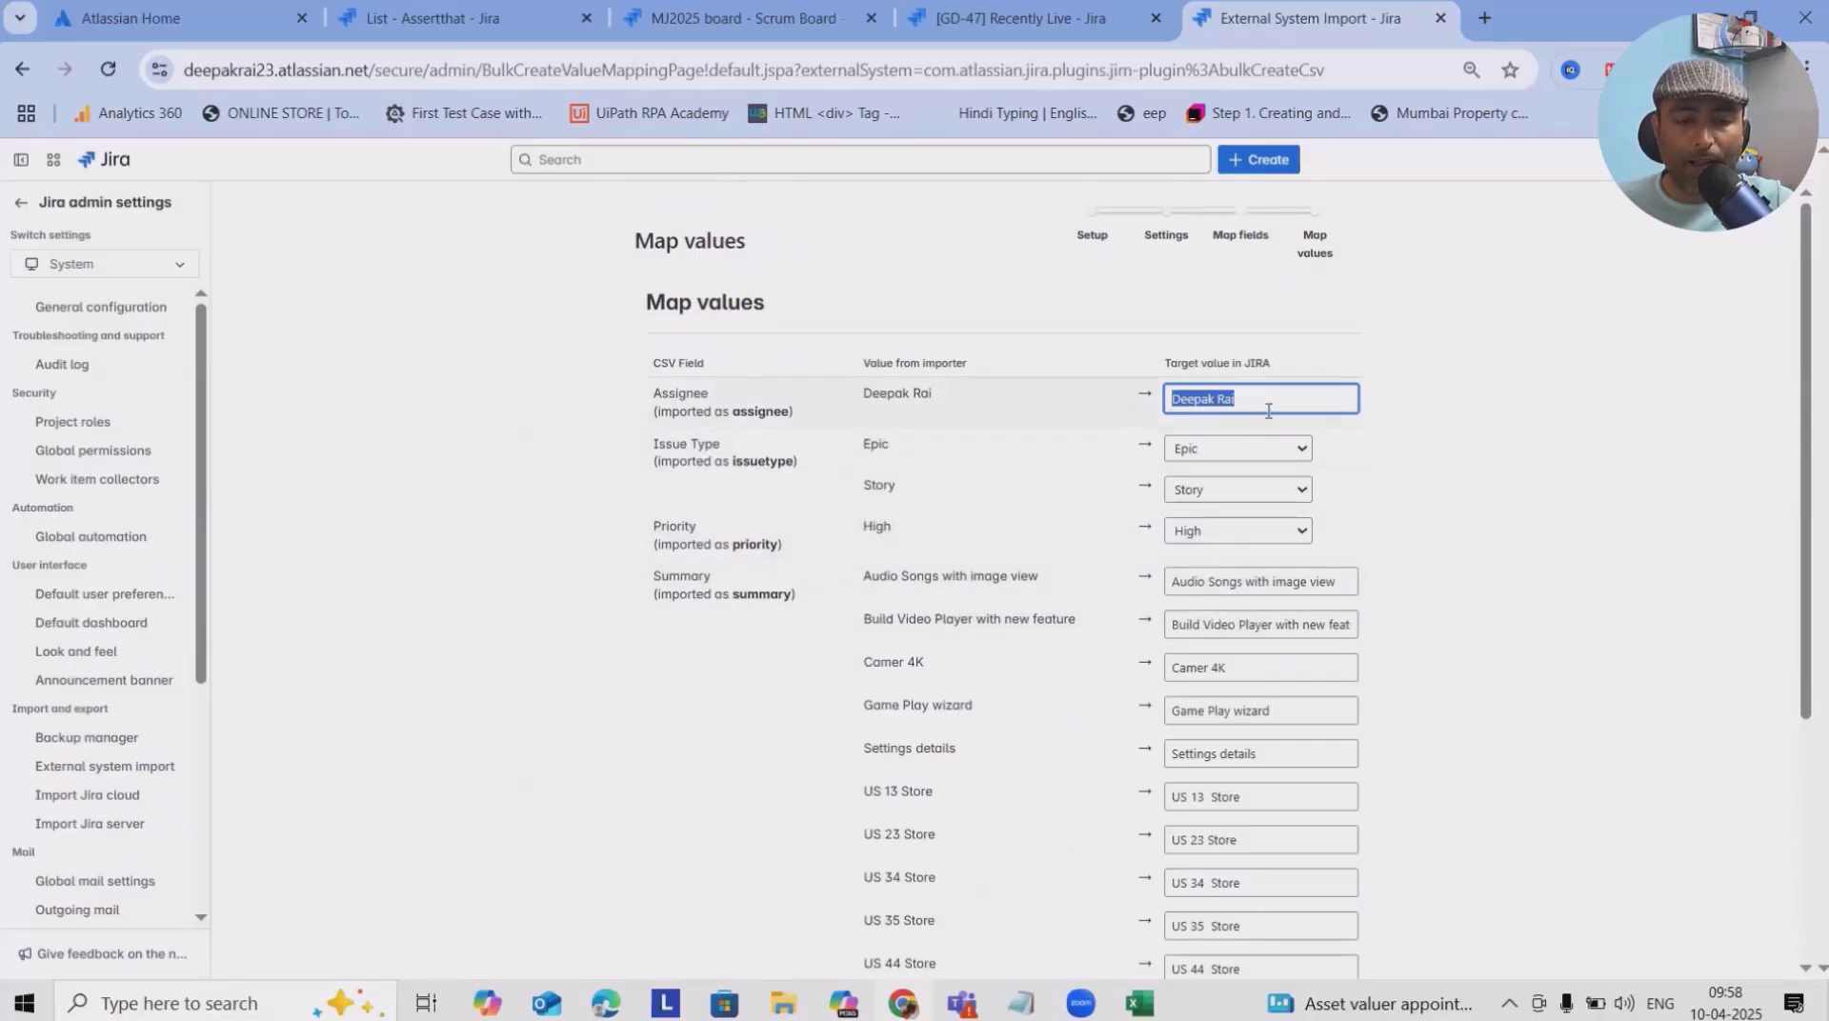
Set the Assignee's target value to the copied reporter ID and begin the import
{"action": "key", "text": "ctrl+v"}
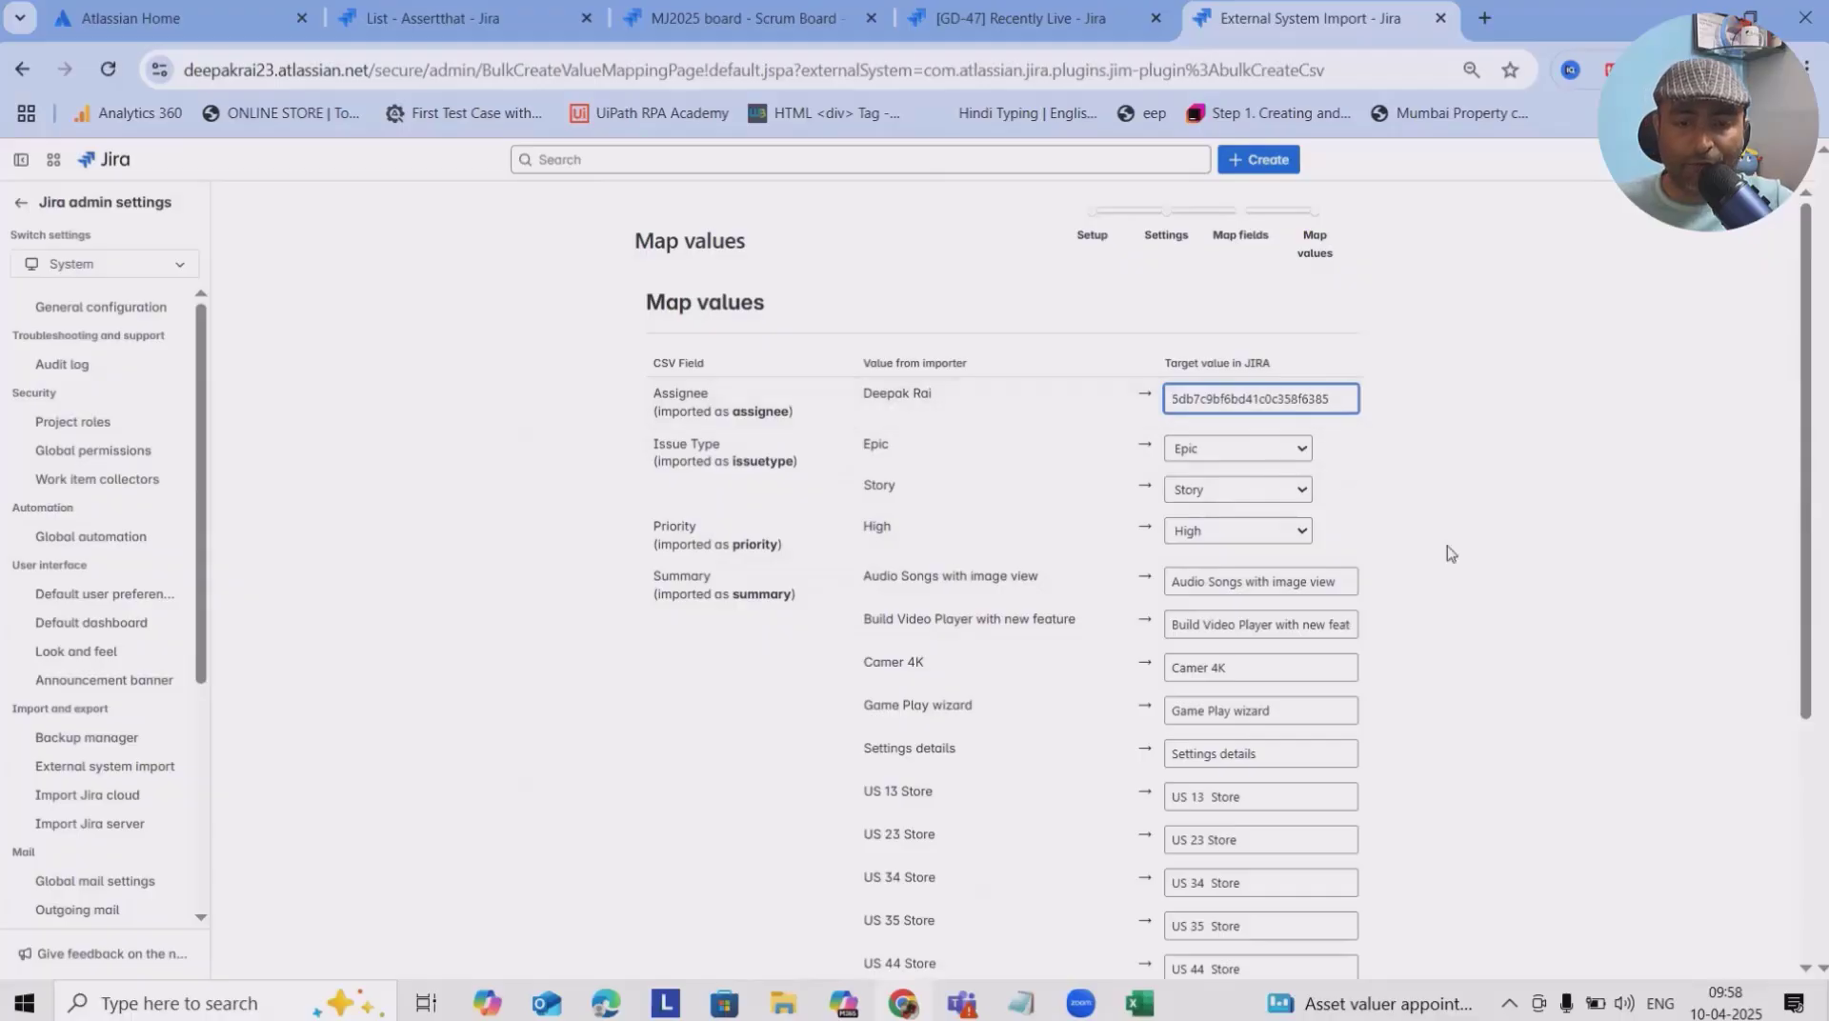
{"action": "left_click", "coordinate": [1469, 562]}
{"action": "scroll", "coordinate": [1781, 616], "scroll_direction": "down", "scroll_amount": 3}
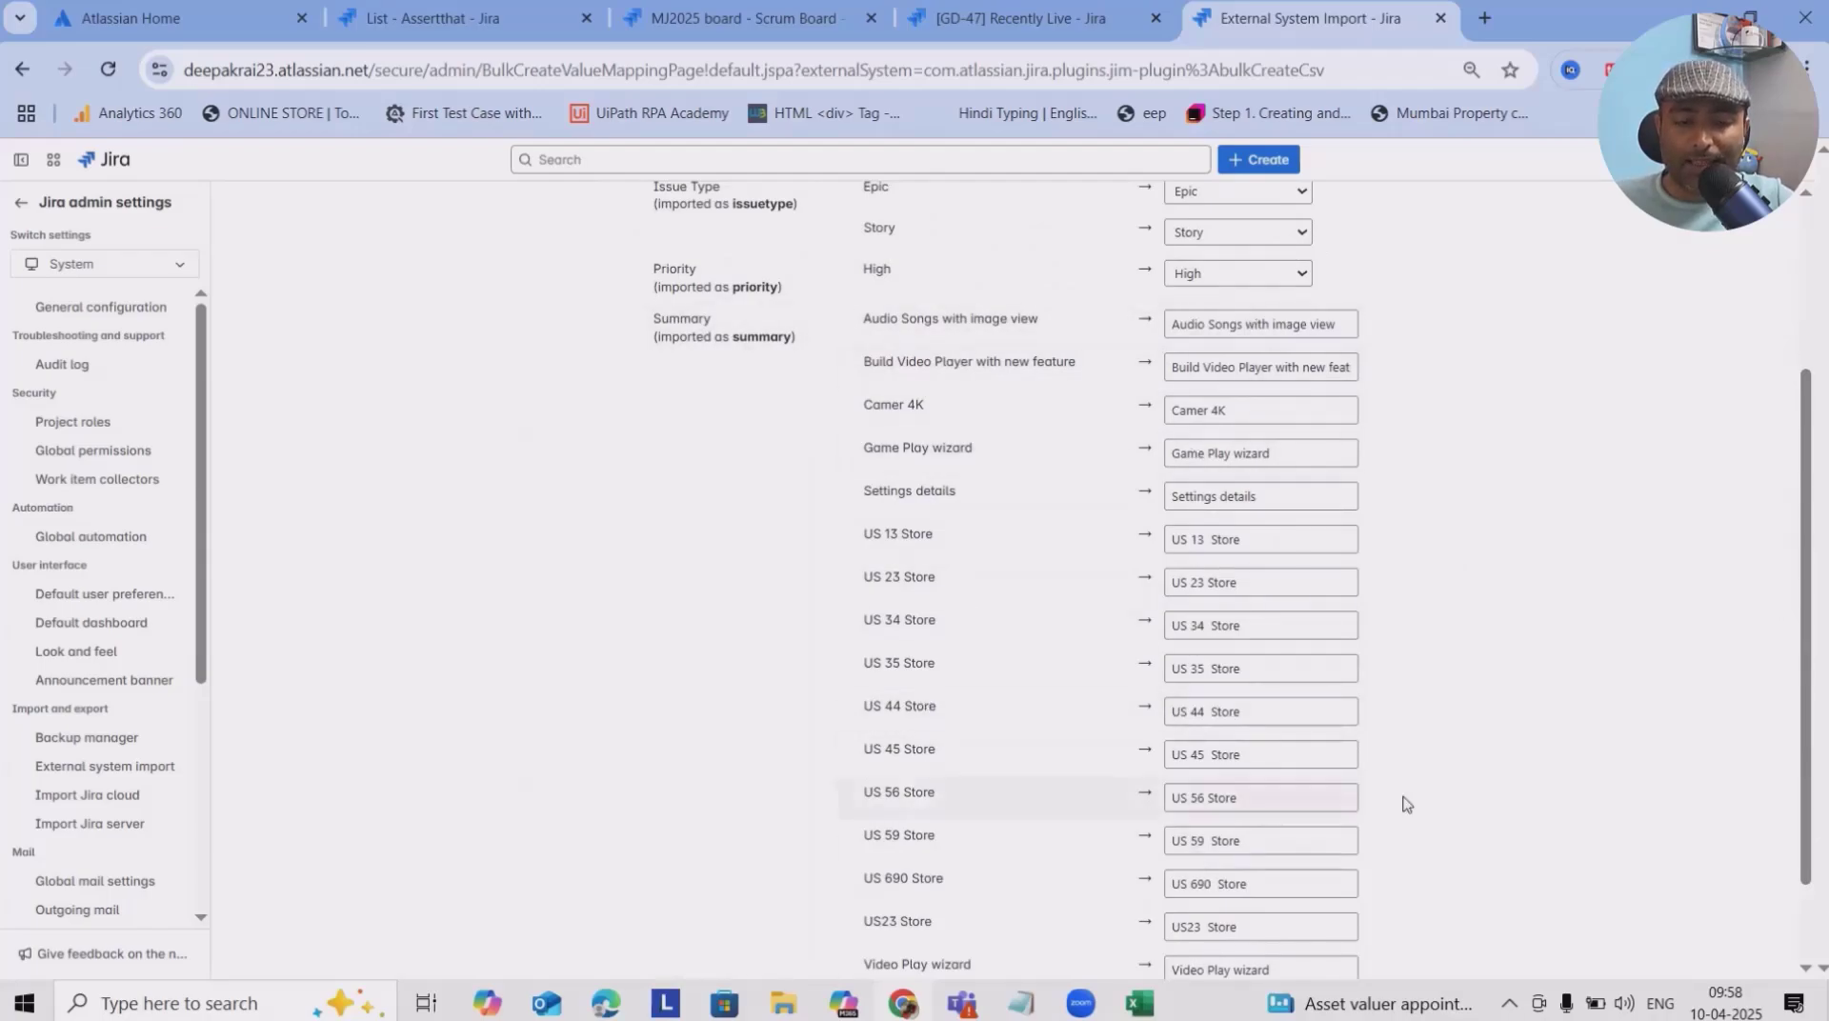
{"action": "left_click_drag", "start_coordinate": [1805, 539], "coordinate": [1803, 837]}
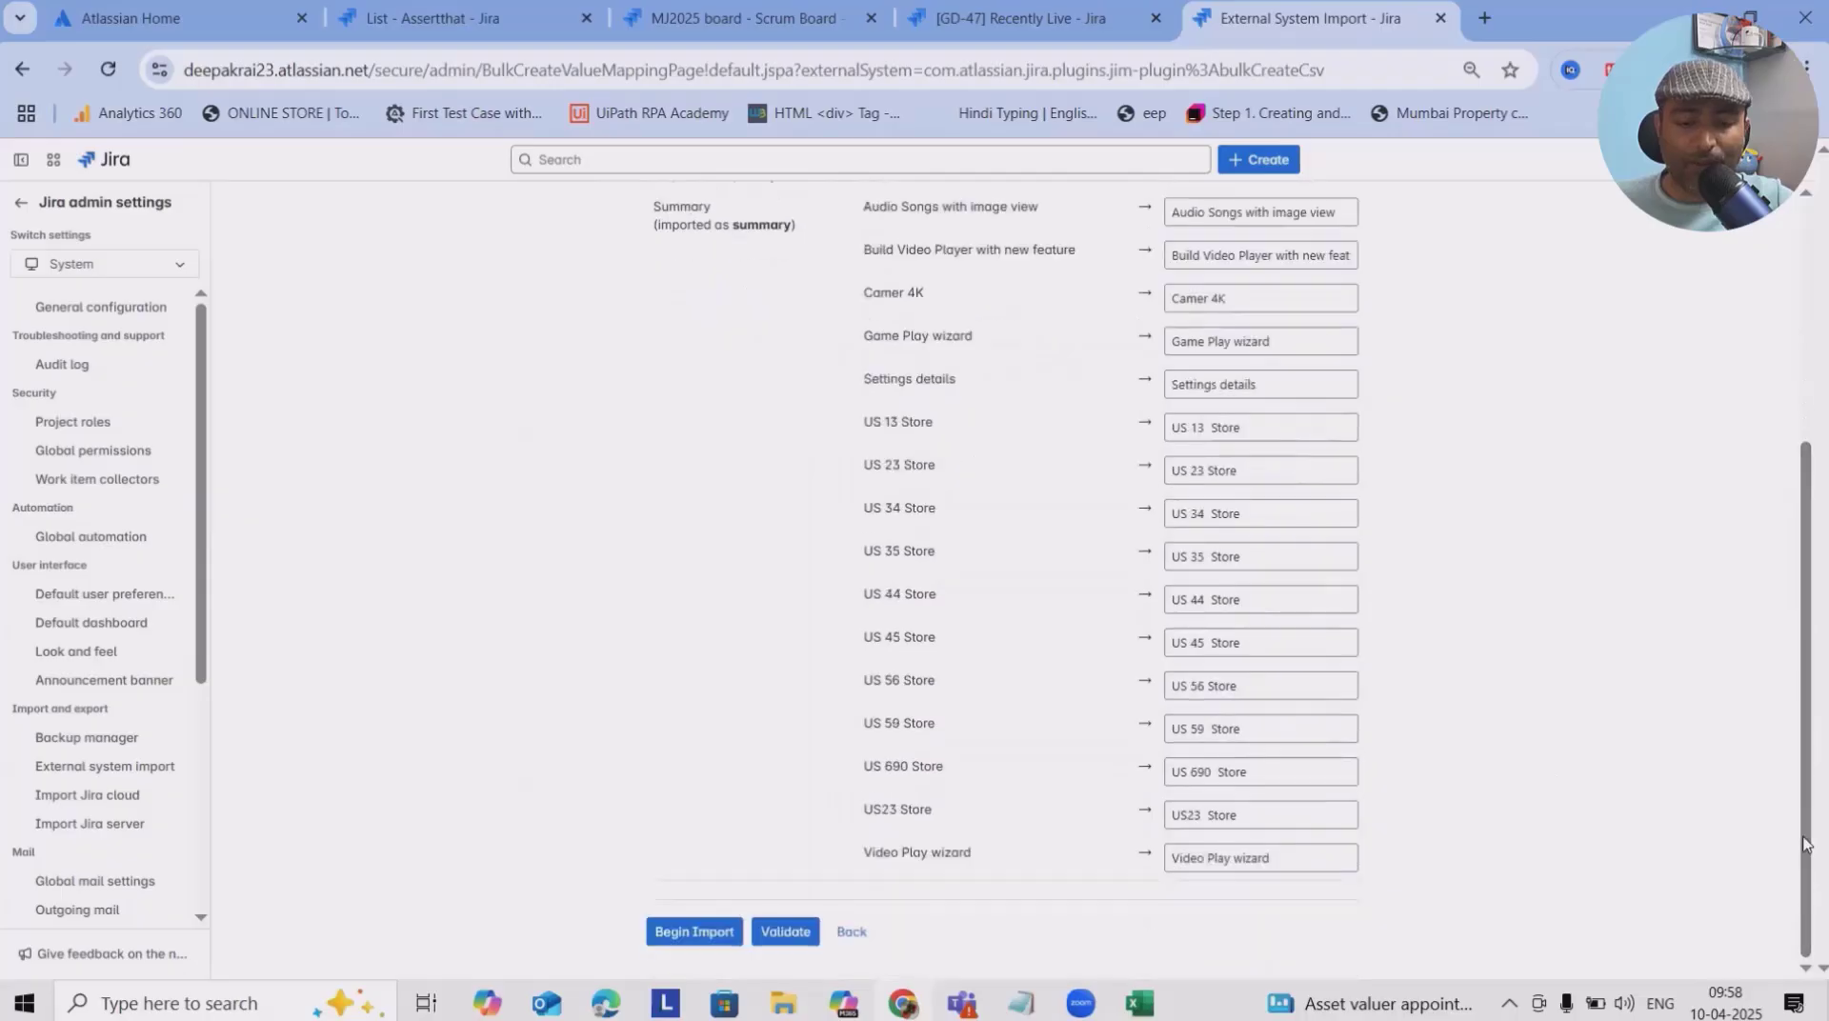
{"action": "left_click", "coordinate": [707, 938]}
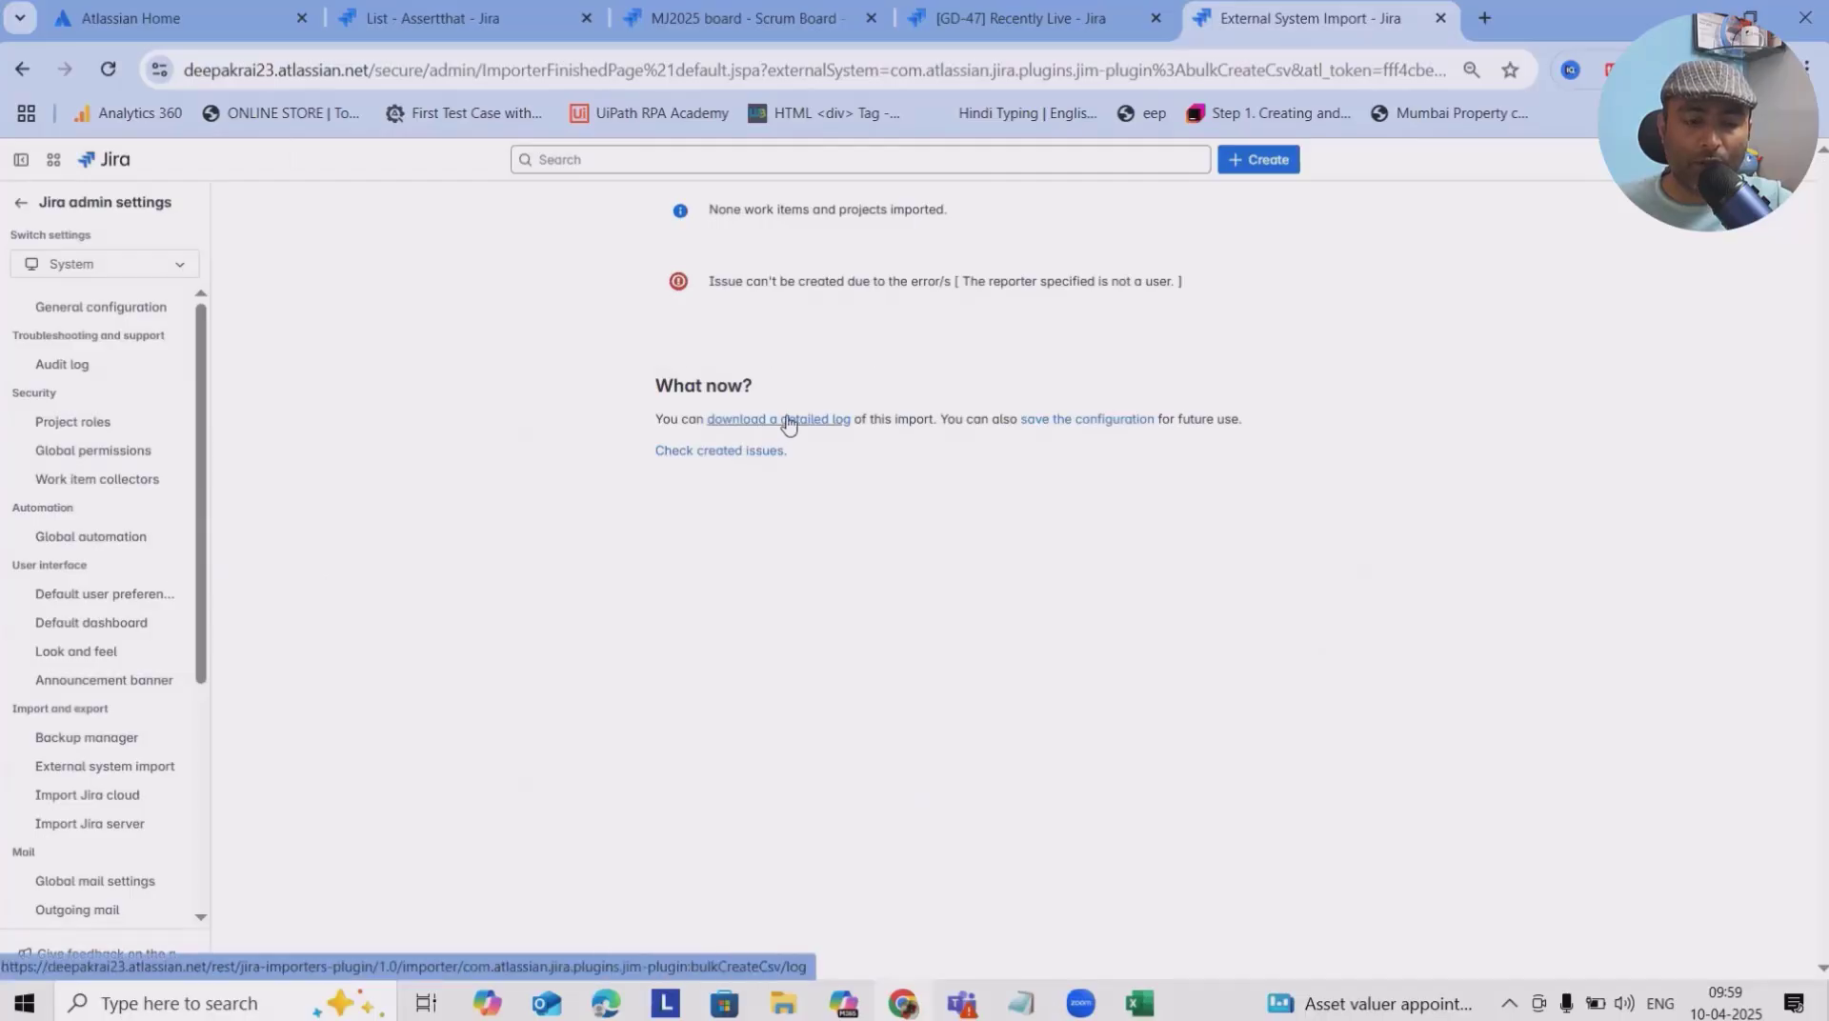
Go back to the value mapping and set the Assignee's target value to the assignee's full name
{"action": "left_click", "coordinate": [22, 69]}
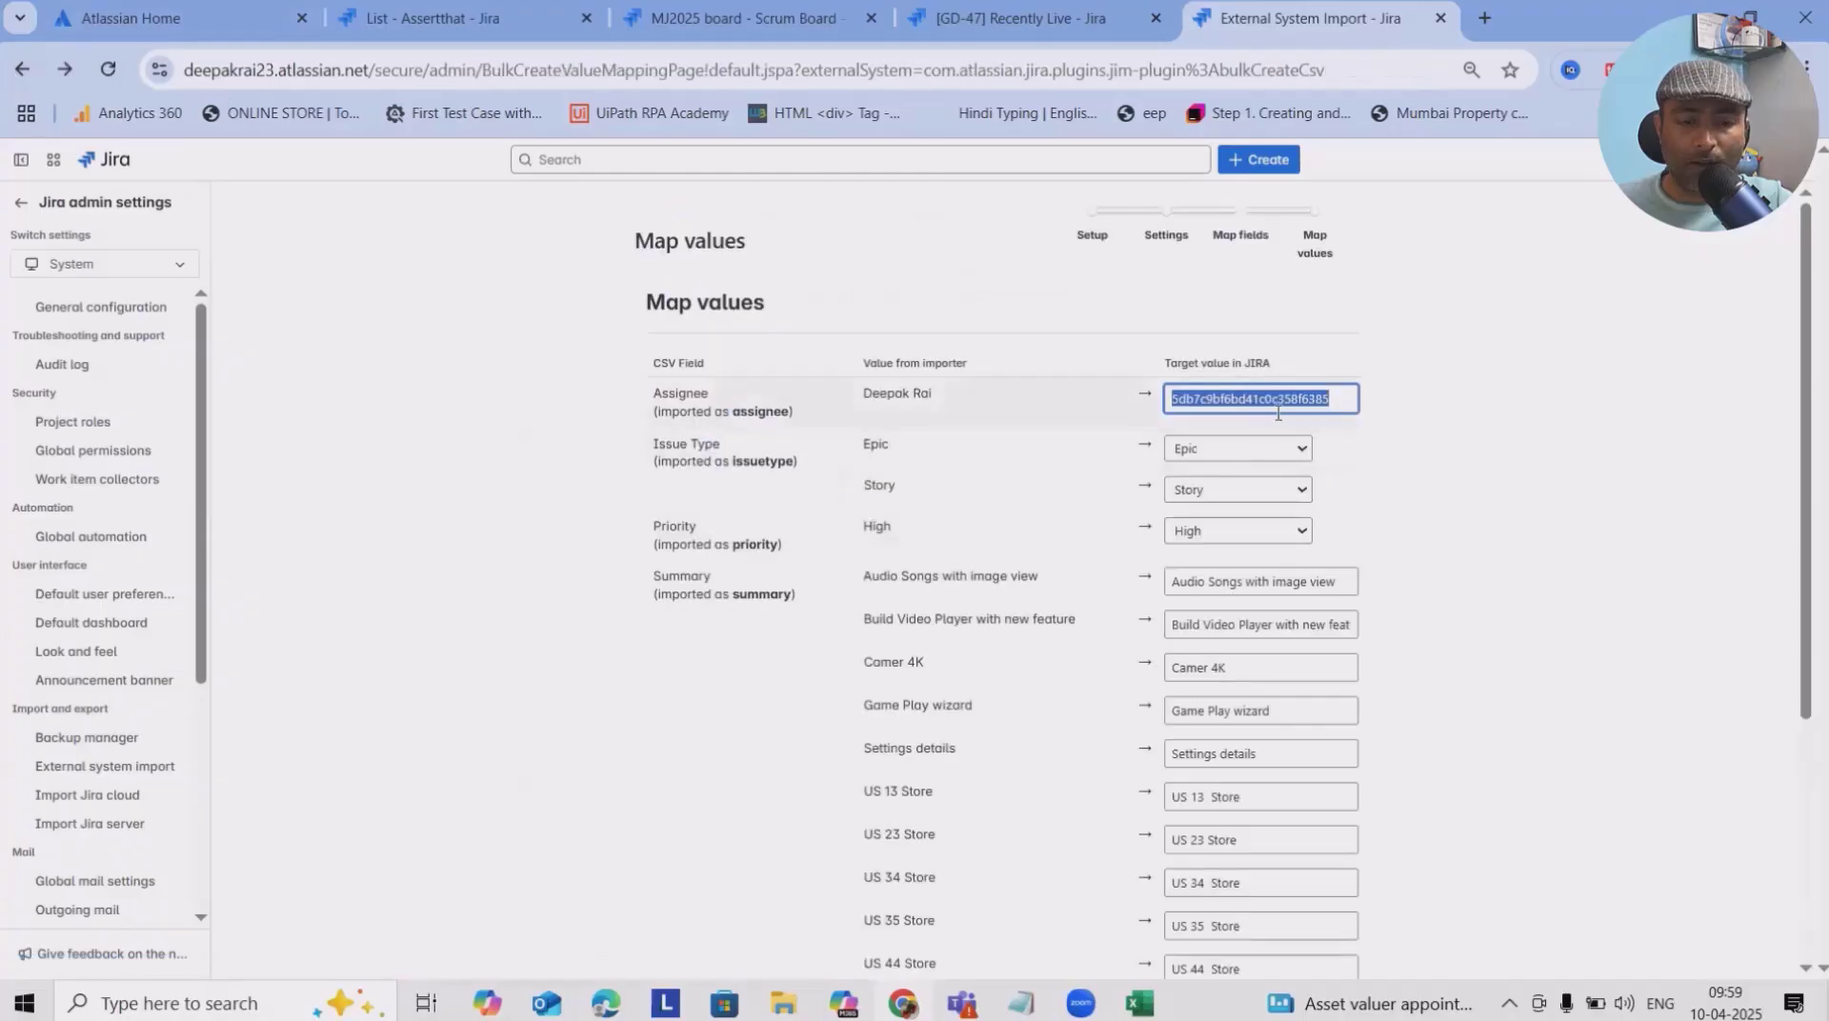
{"action": "type", "text": "Dee"}
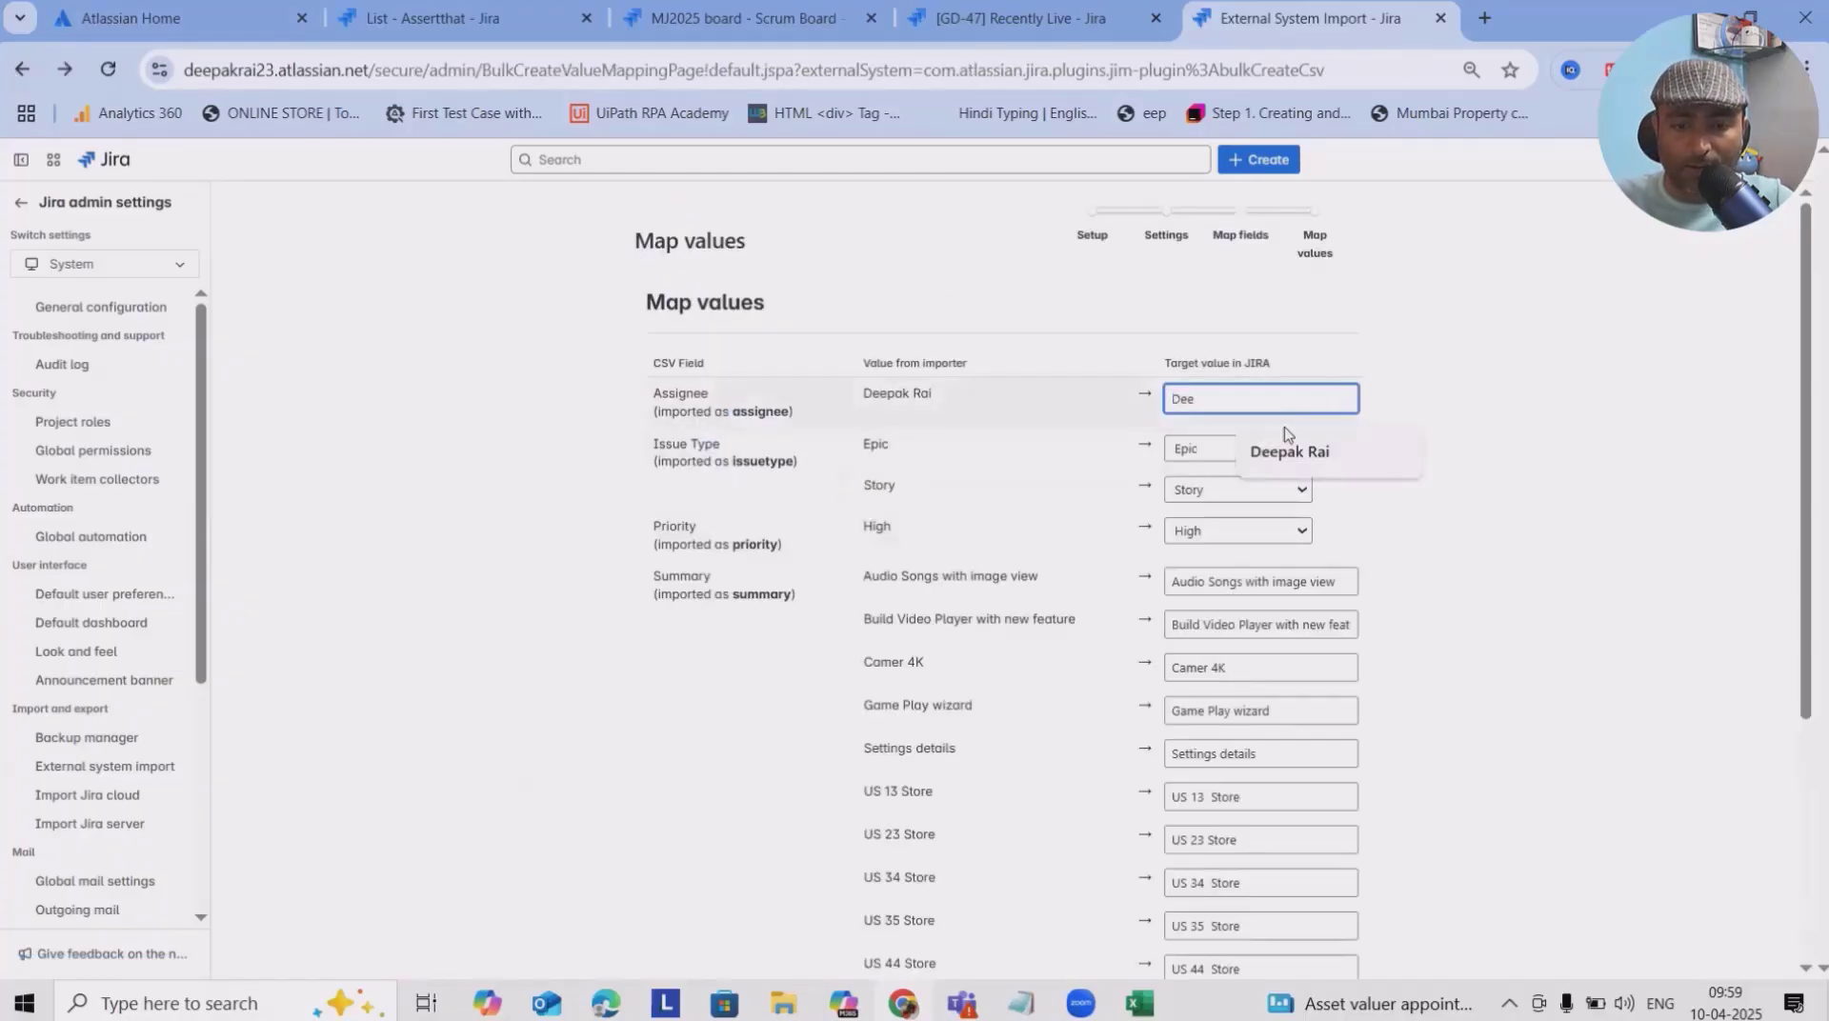
{"action": "left_click", "coordinate": [1288, 449]}
{"action": "scroll", "coordinate": [1783, 937], "scroll_direction": "down", "scroll_amount": 5}
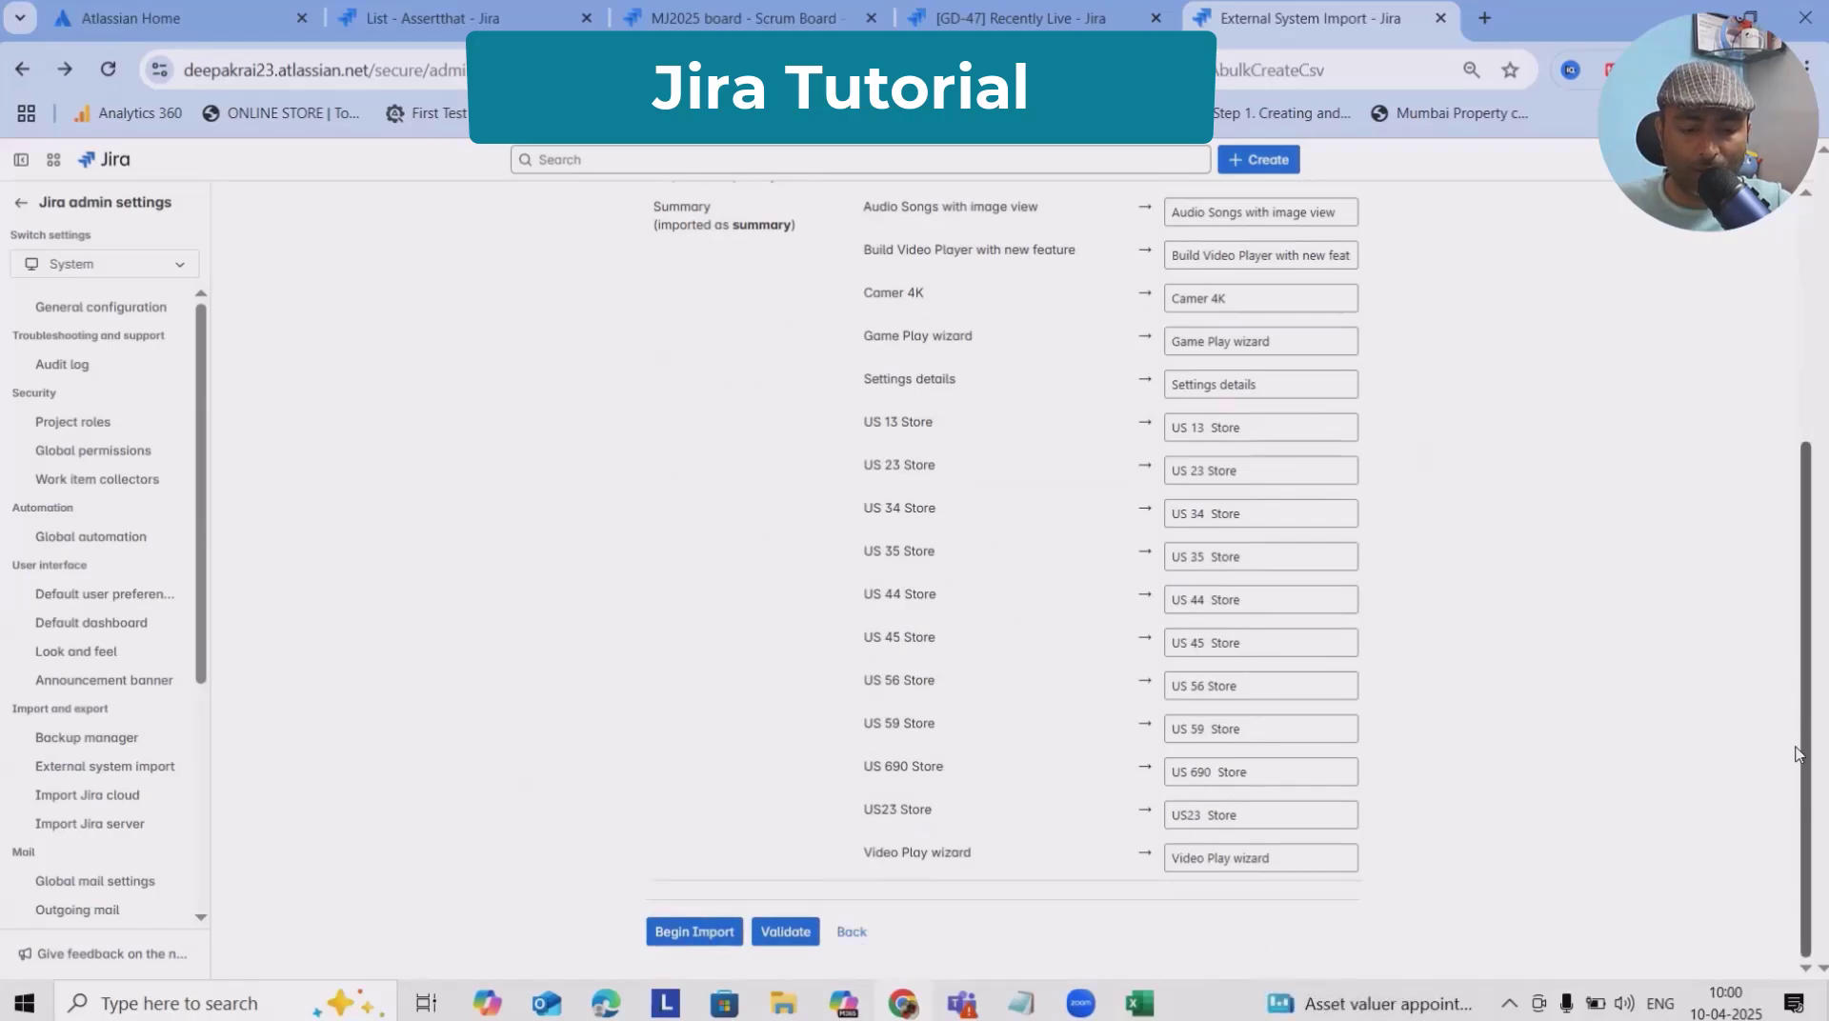
{"action": "scroll", "coordinate": [1797, 733], "scroll_direction": "up", "scroll_amount": 2}
{"action": "scroll", "coordinate": [1797, 724], "scroll_direction": "down", "scroll_amount": 3}
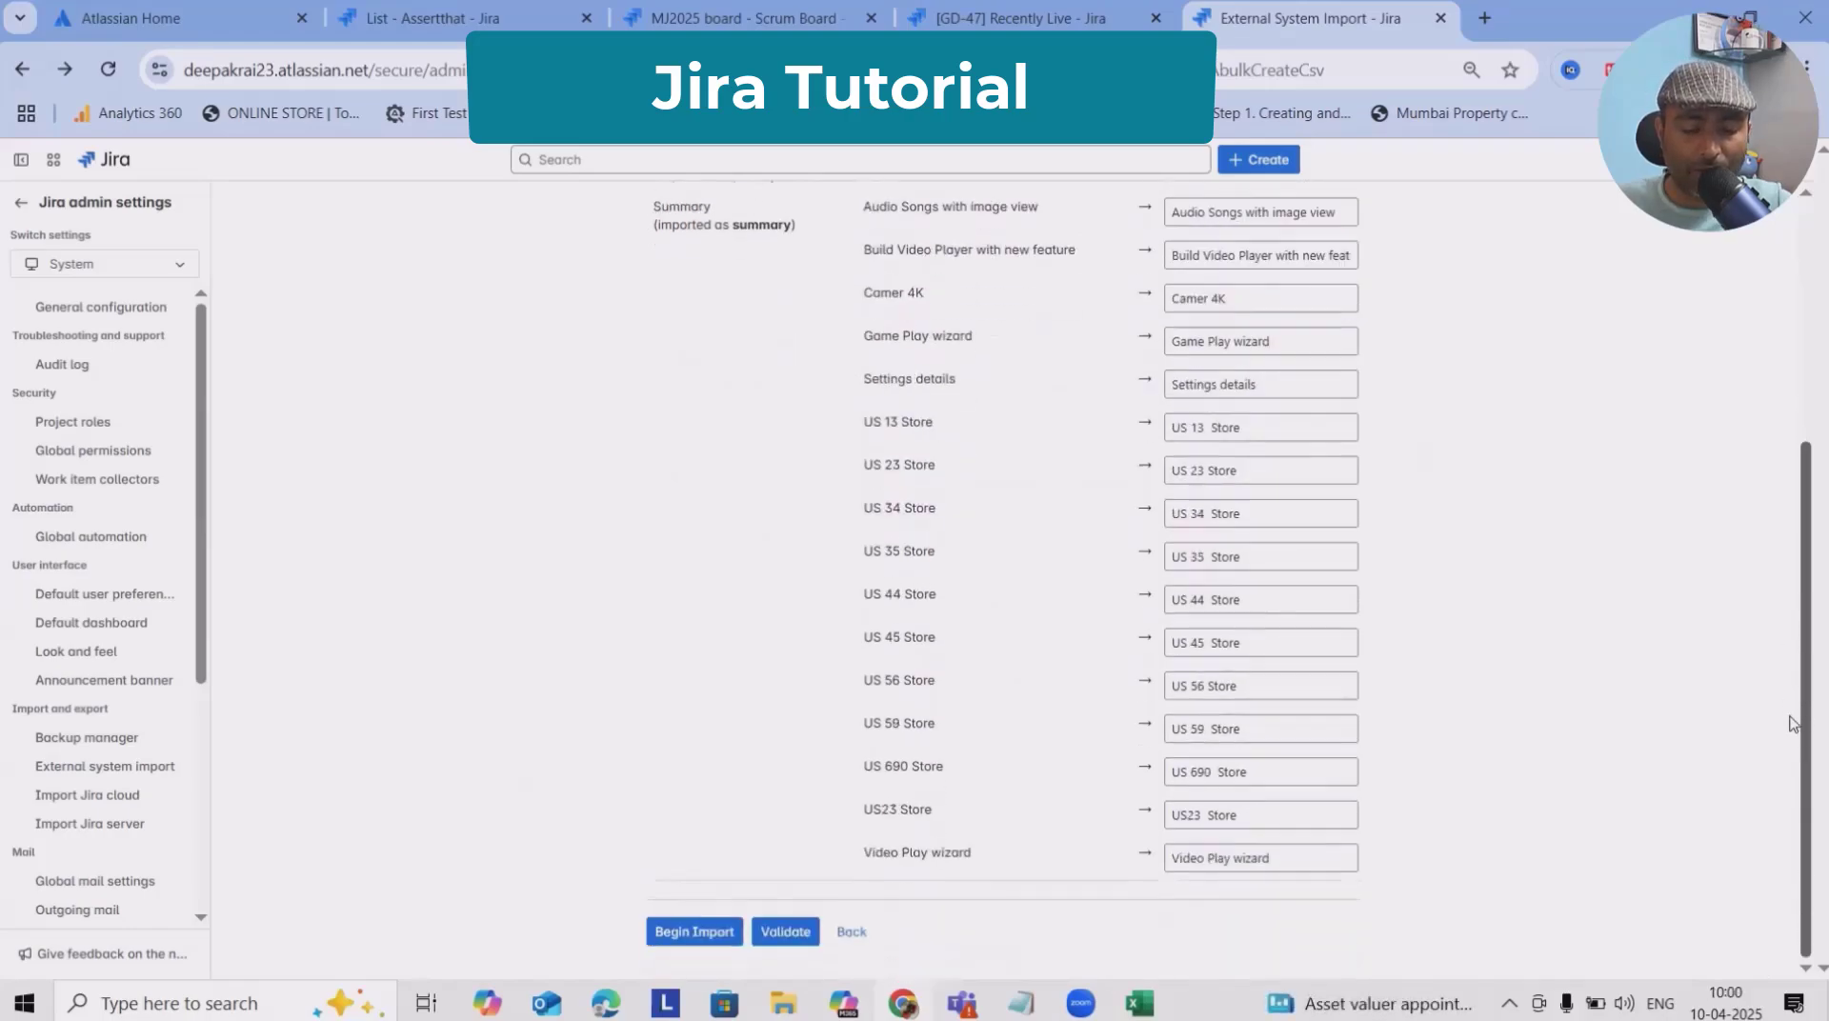
Return to field mapping, enable value mapping for Reporter, and map Reporter Id to Reporter with value mapping enabled
{"action": "left_click", "coordinate": [859, 933]}
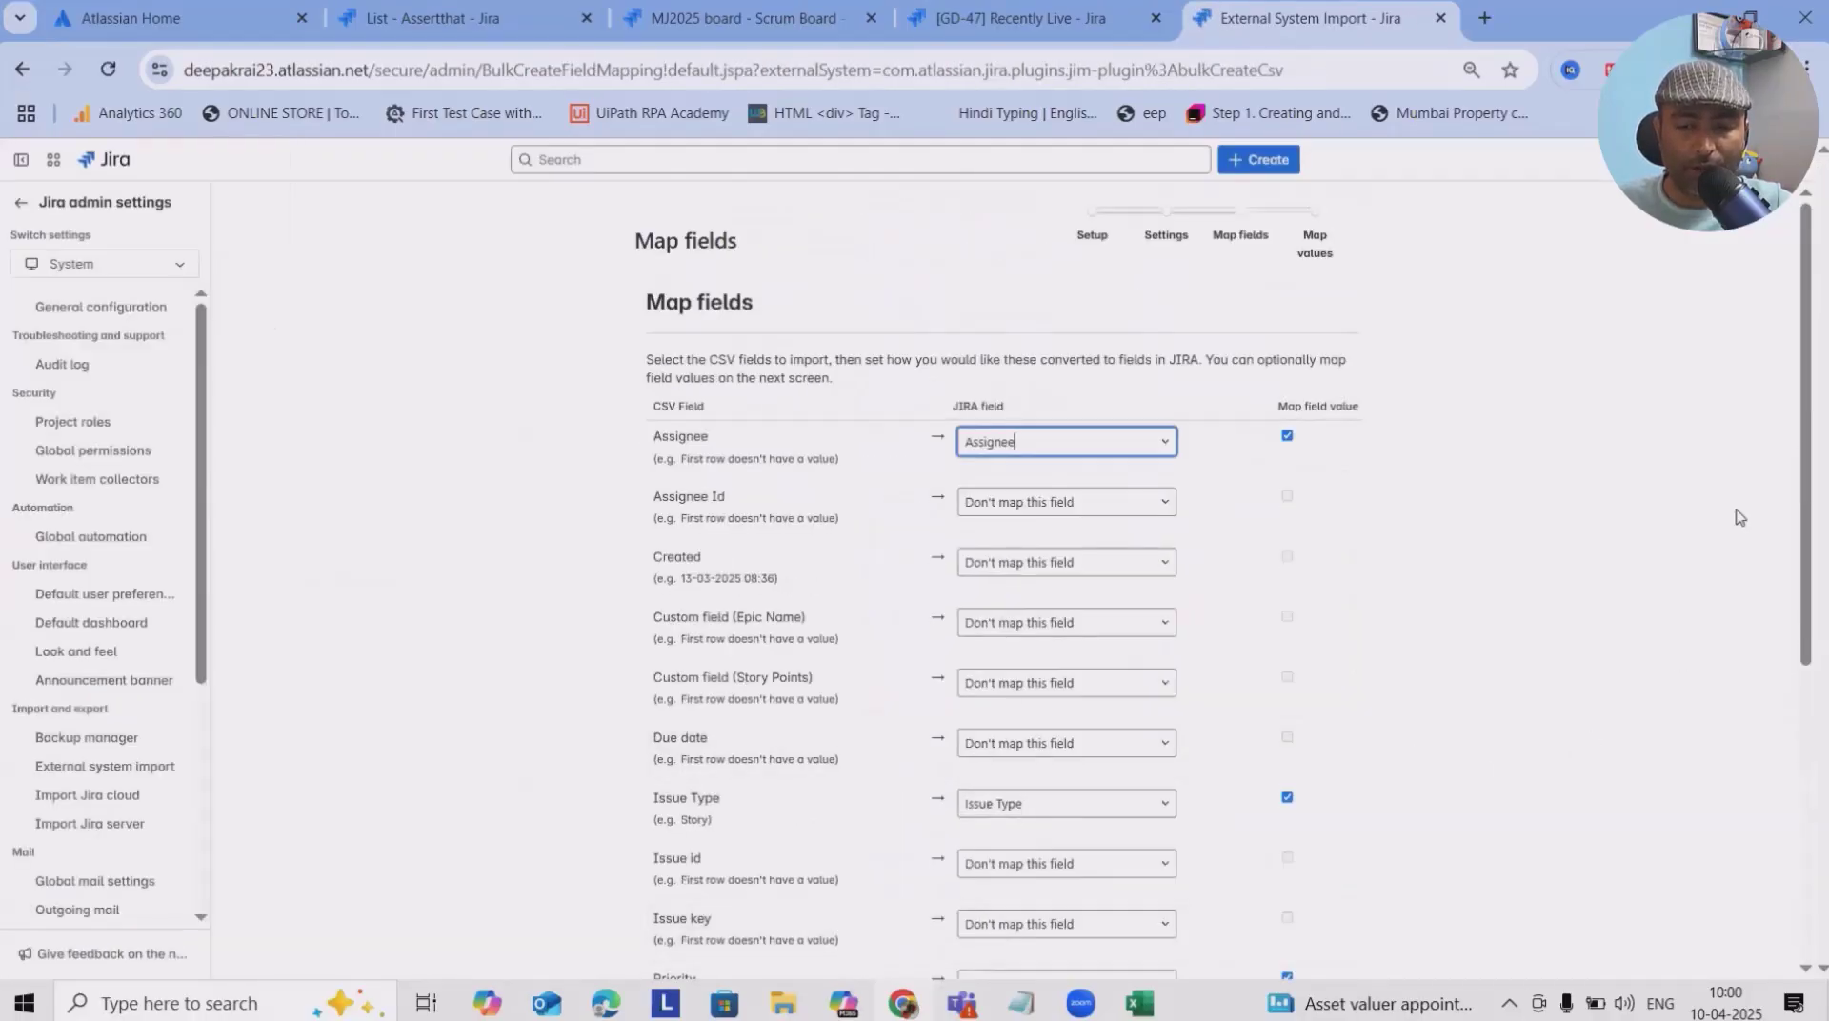
{"action": "left_click_drag", "start_coordinate": [1806, 472], "coordinate": [1804, 783]}
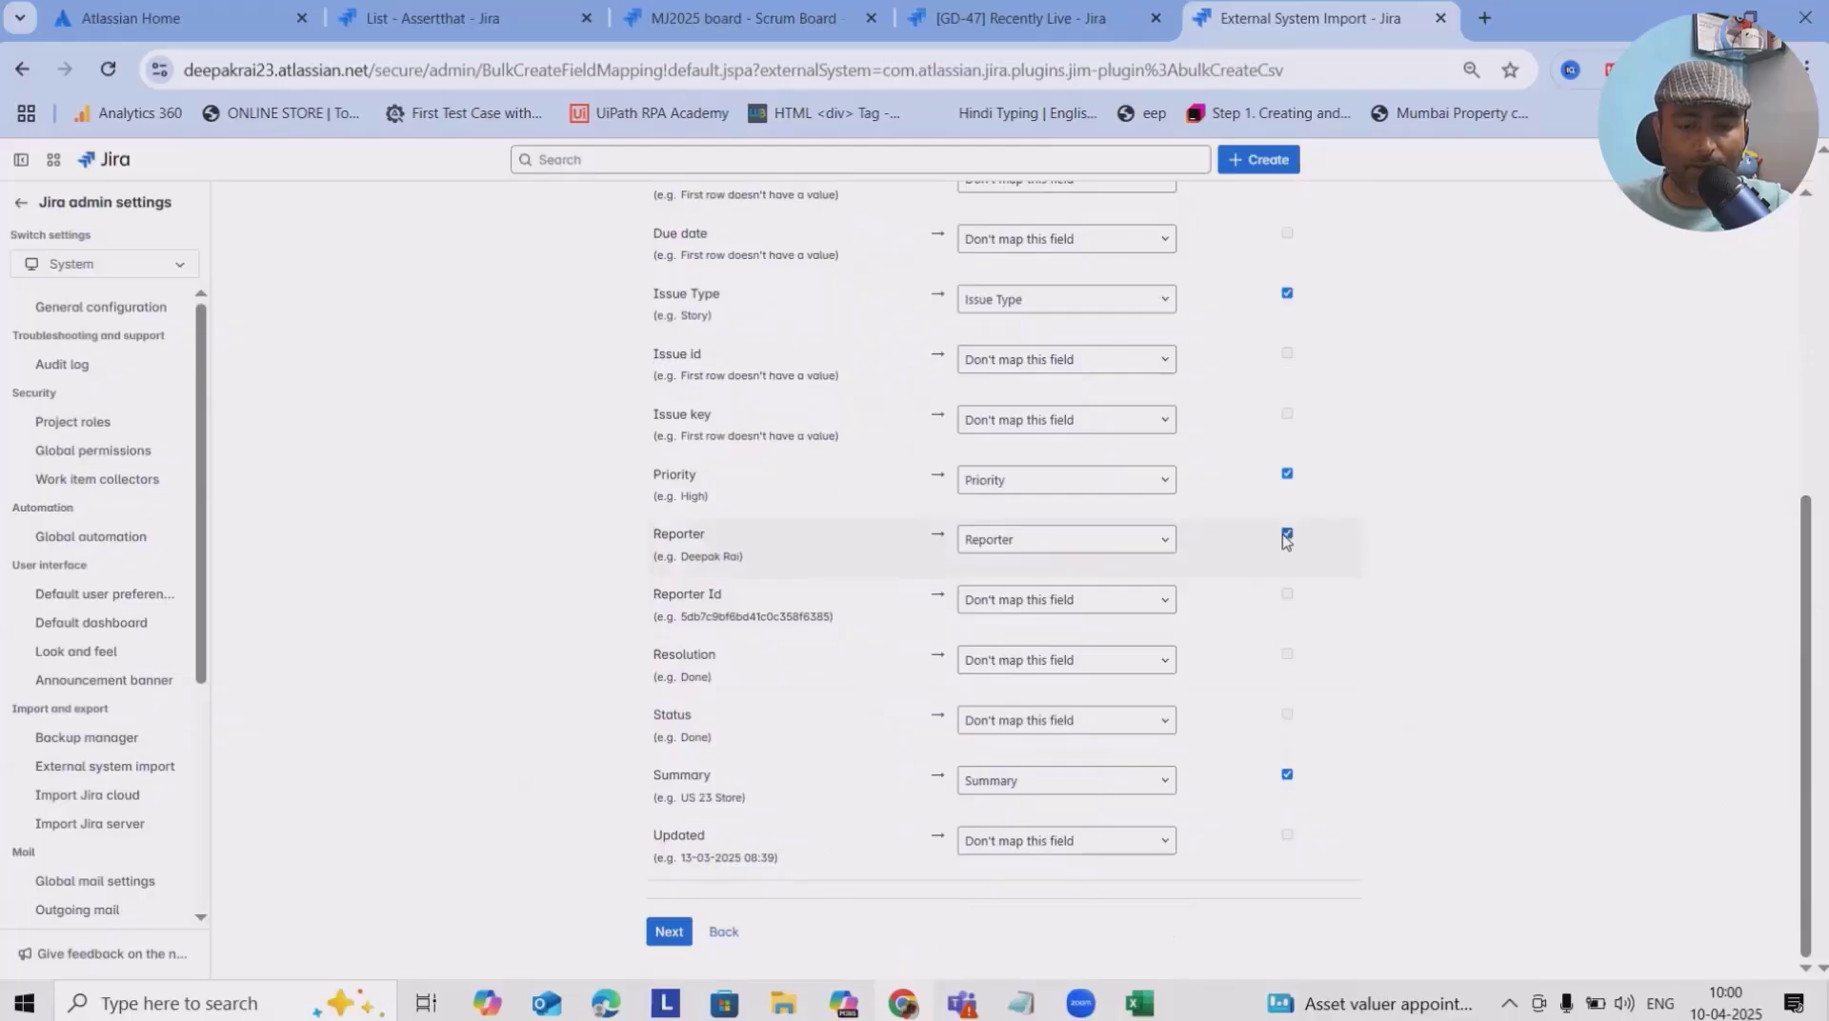
{"action": "left_click", "coordinate": [1159, 609]}
{"action": "type", "text": "re"}
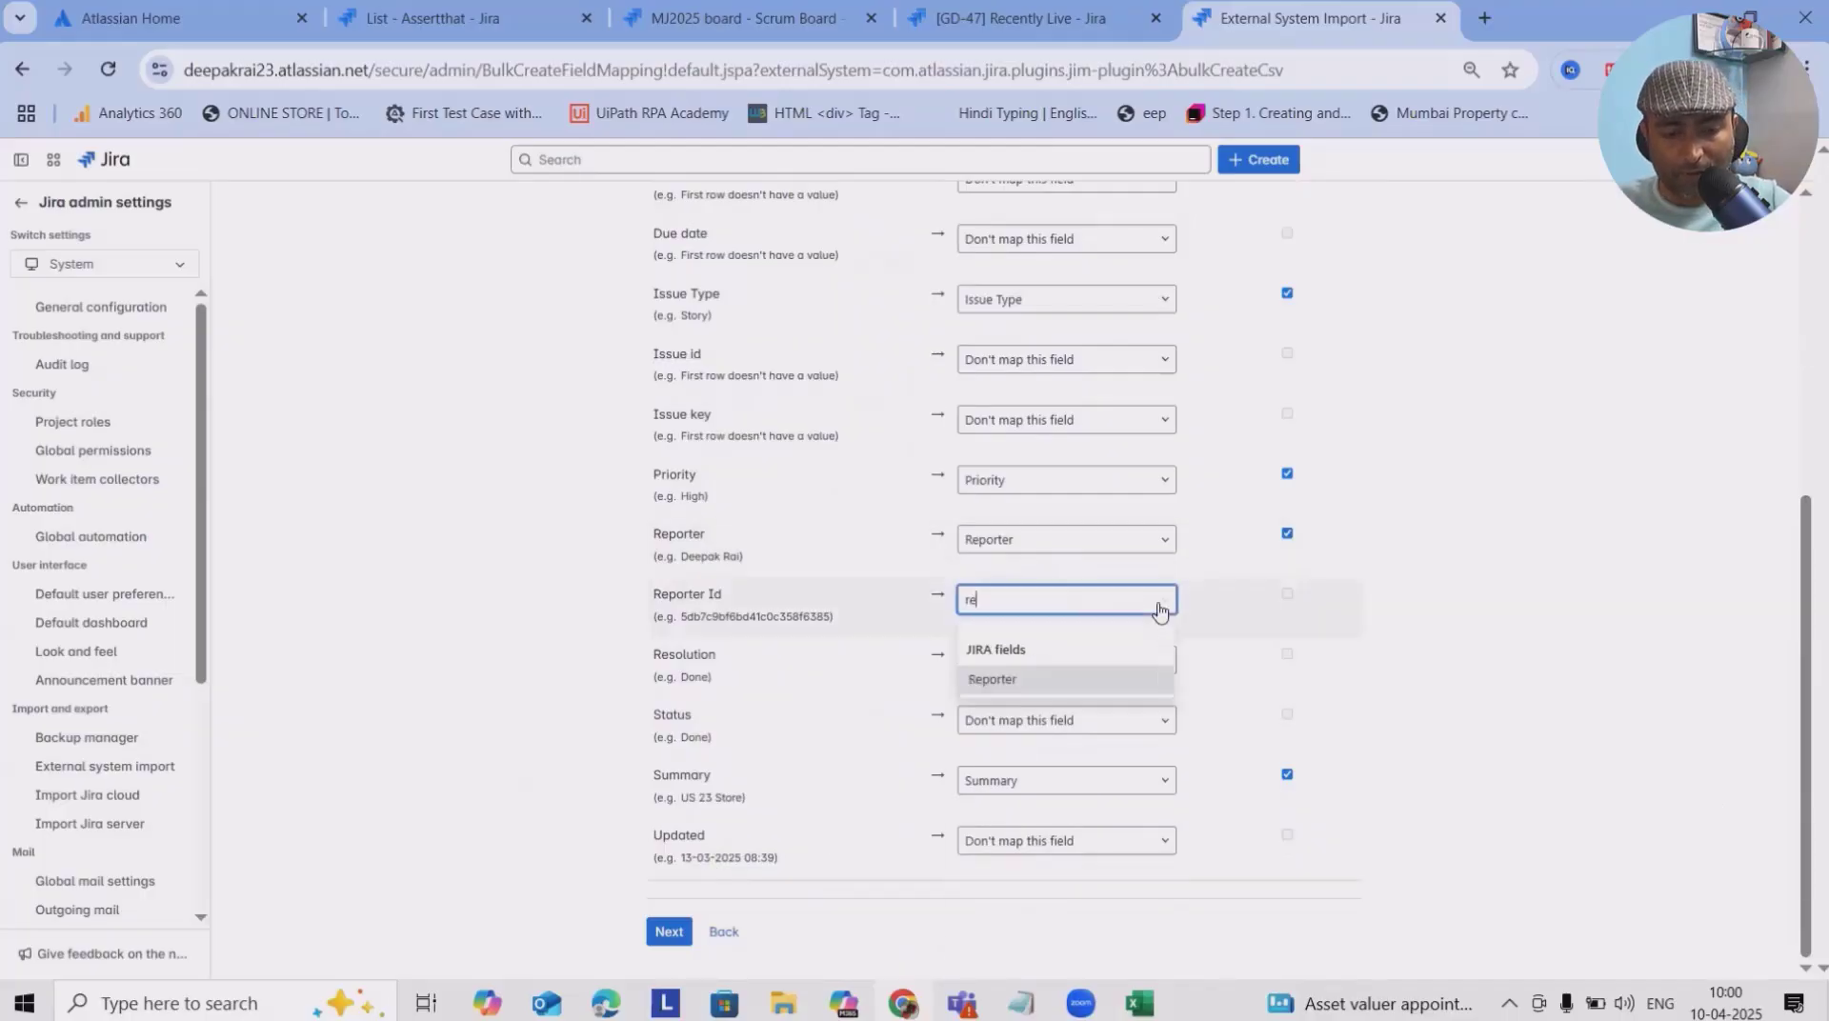
{"action": "left_click", "coordinate": [1059, 684]}
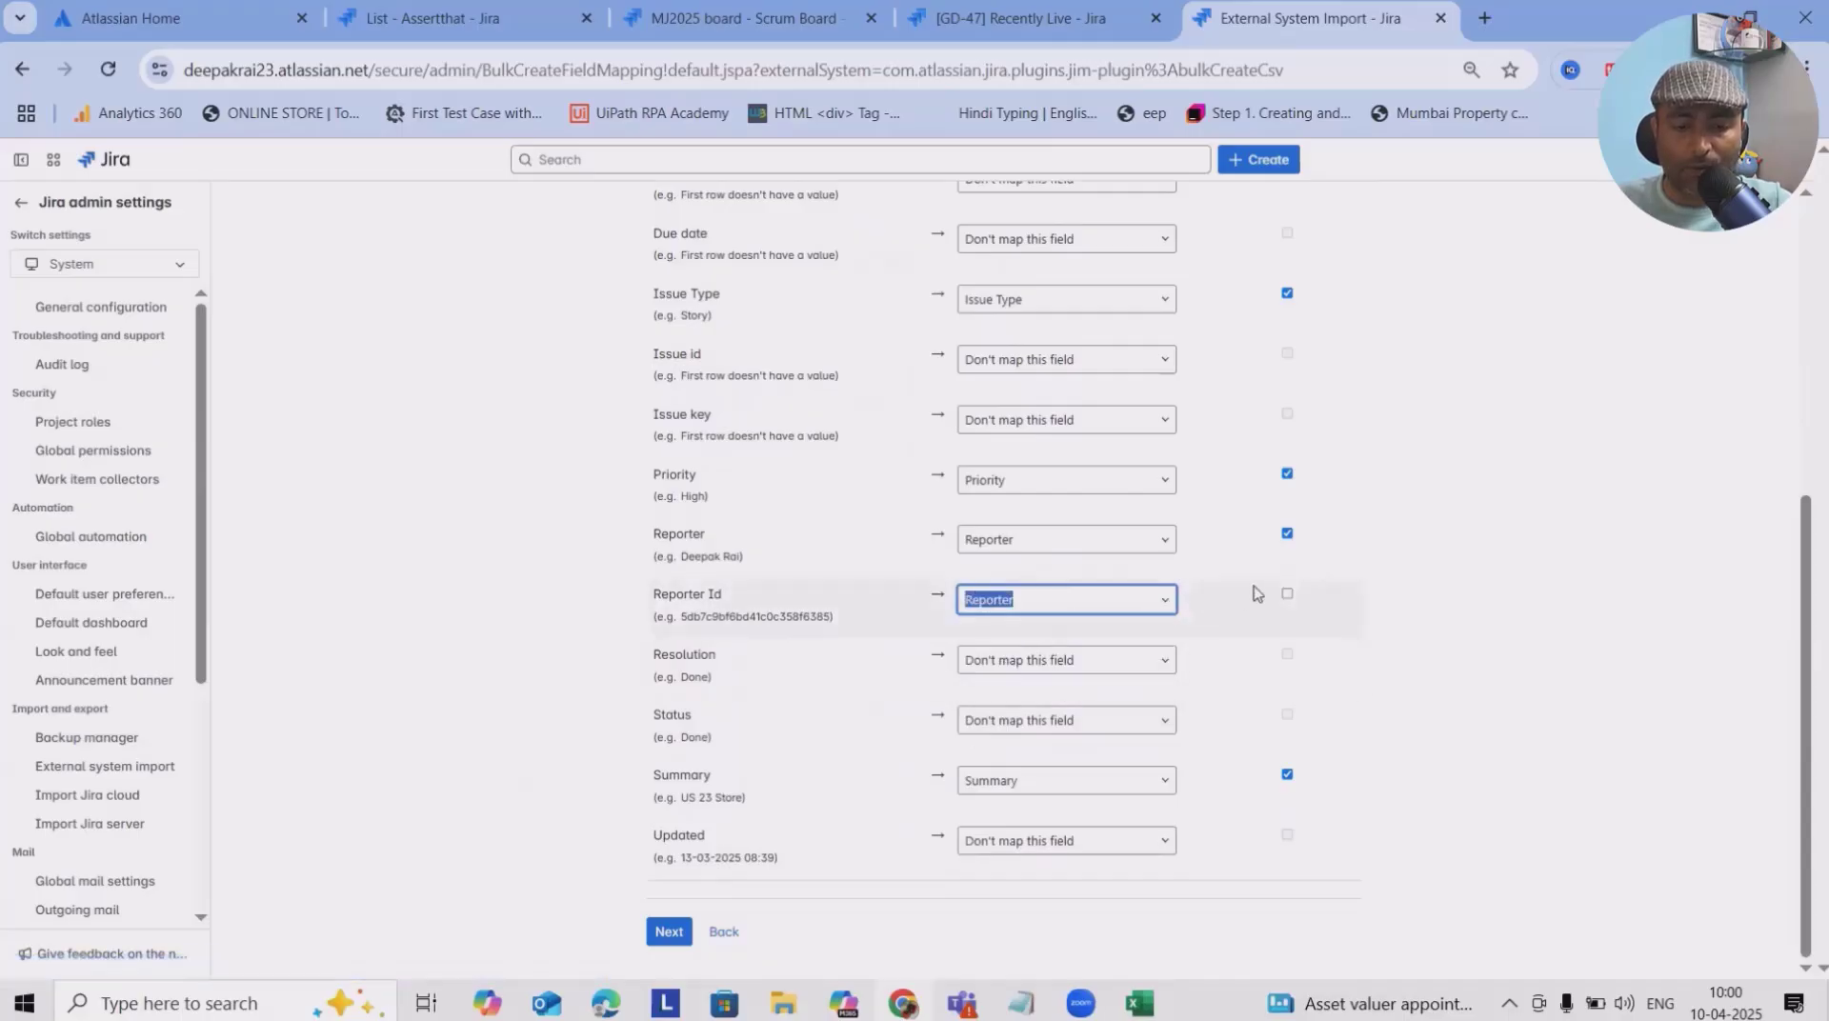
{"action": "left_click", "coordinate": [1288, 597]}
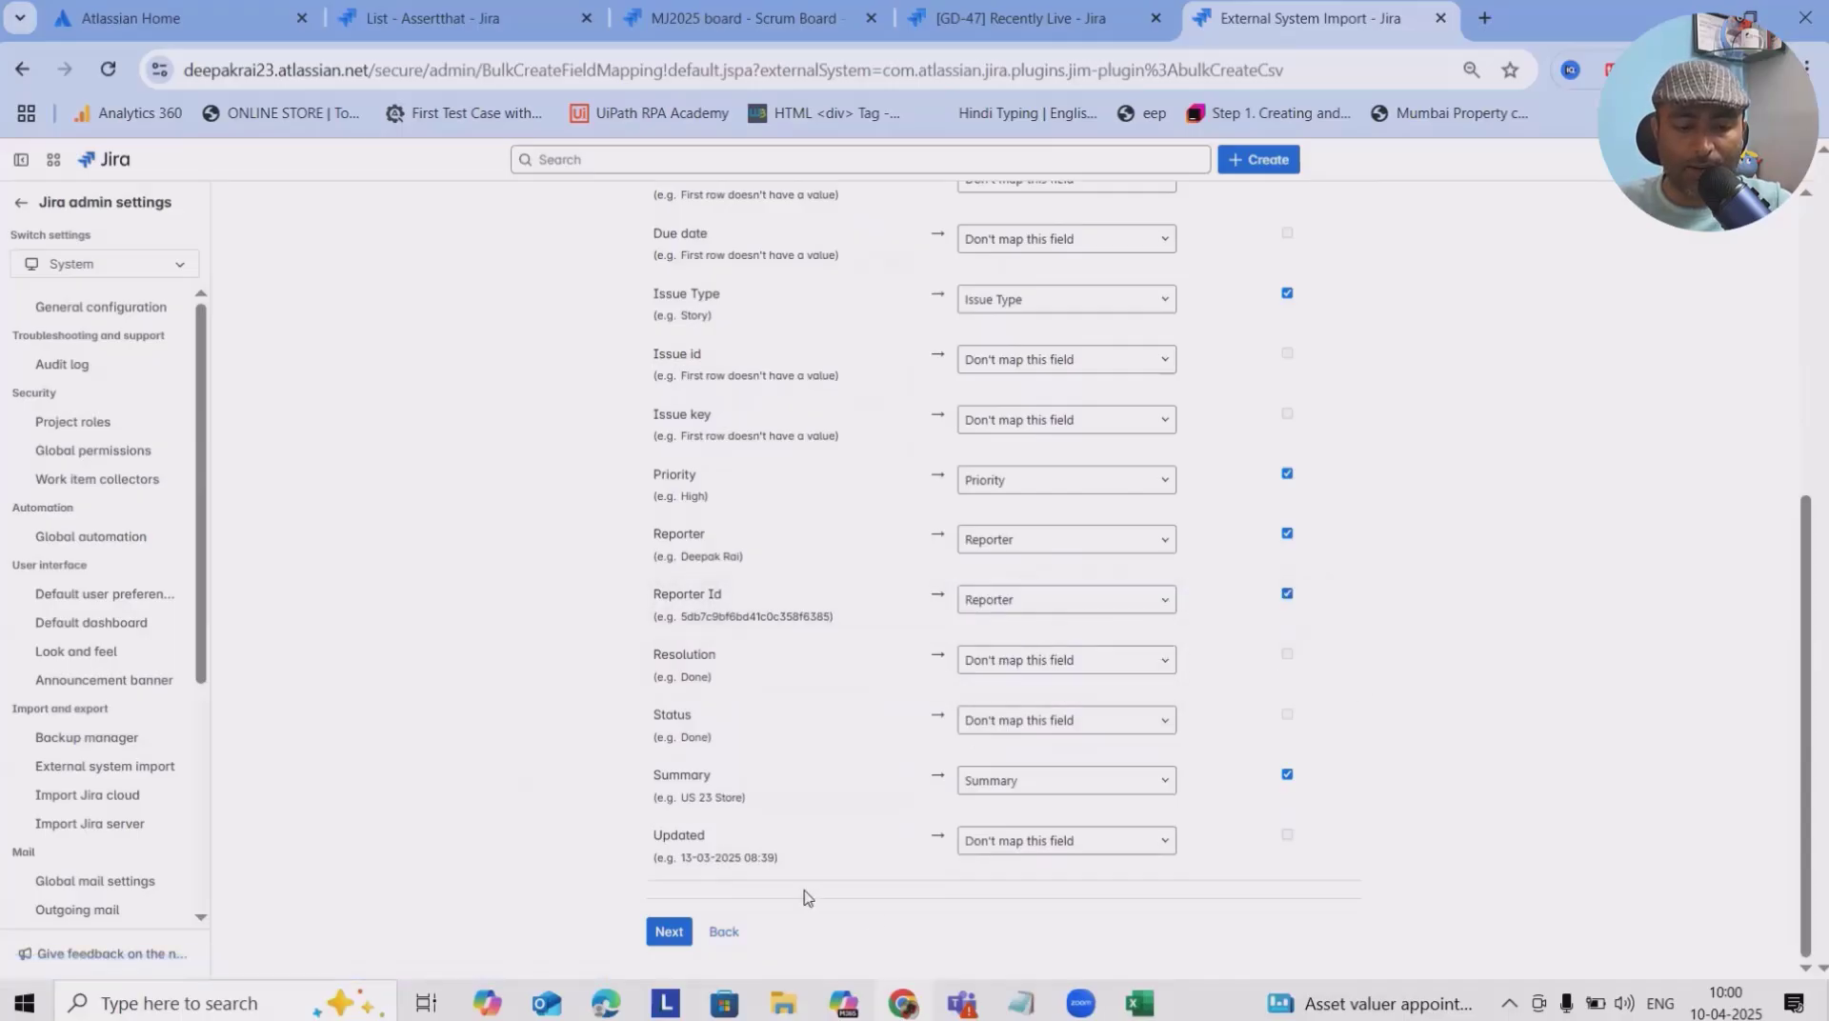
Continue to the value mapping, keep all target values as they are, and begin the import
{"action": "left_click", "coordinate": [679, 933]}
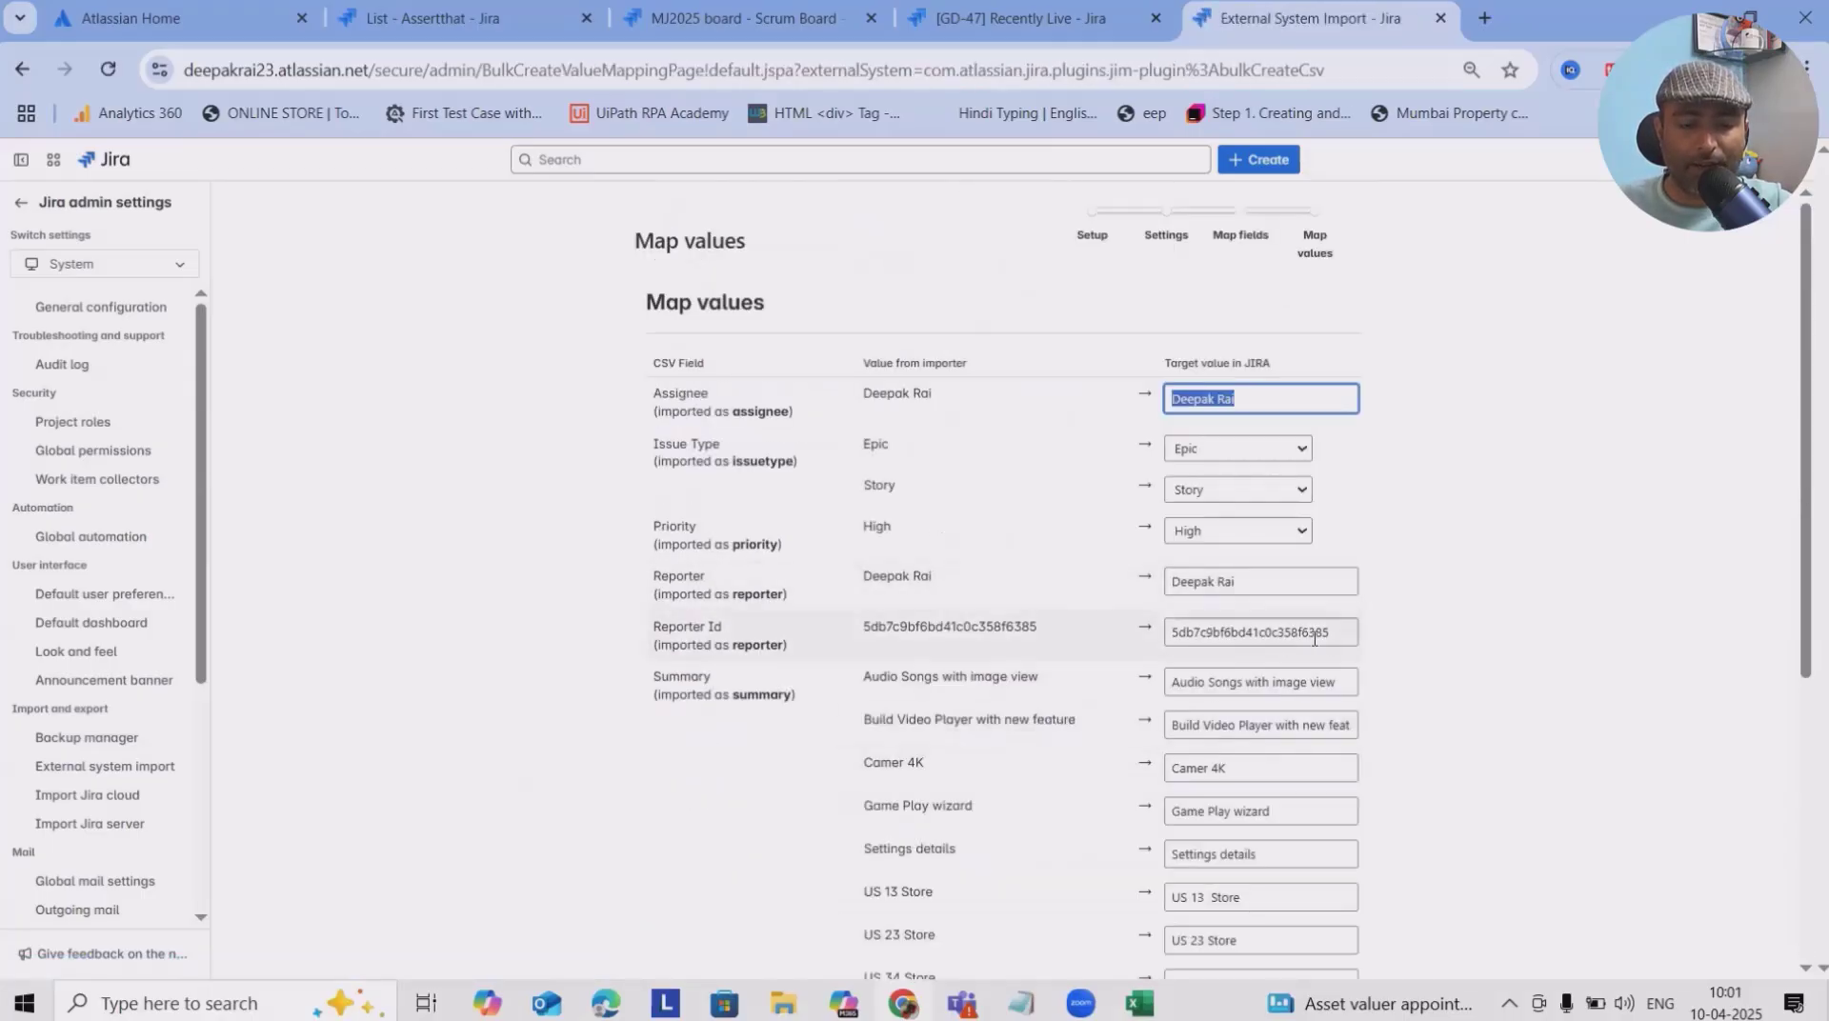
{"action": "left_click_drag", "start_coordinate": [1807, 458], "coordinate": [1807, 819]}
{"action": "left_click", "coordinate": [693, 932]}
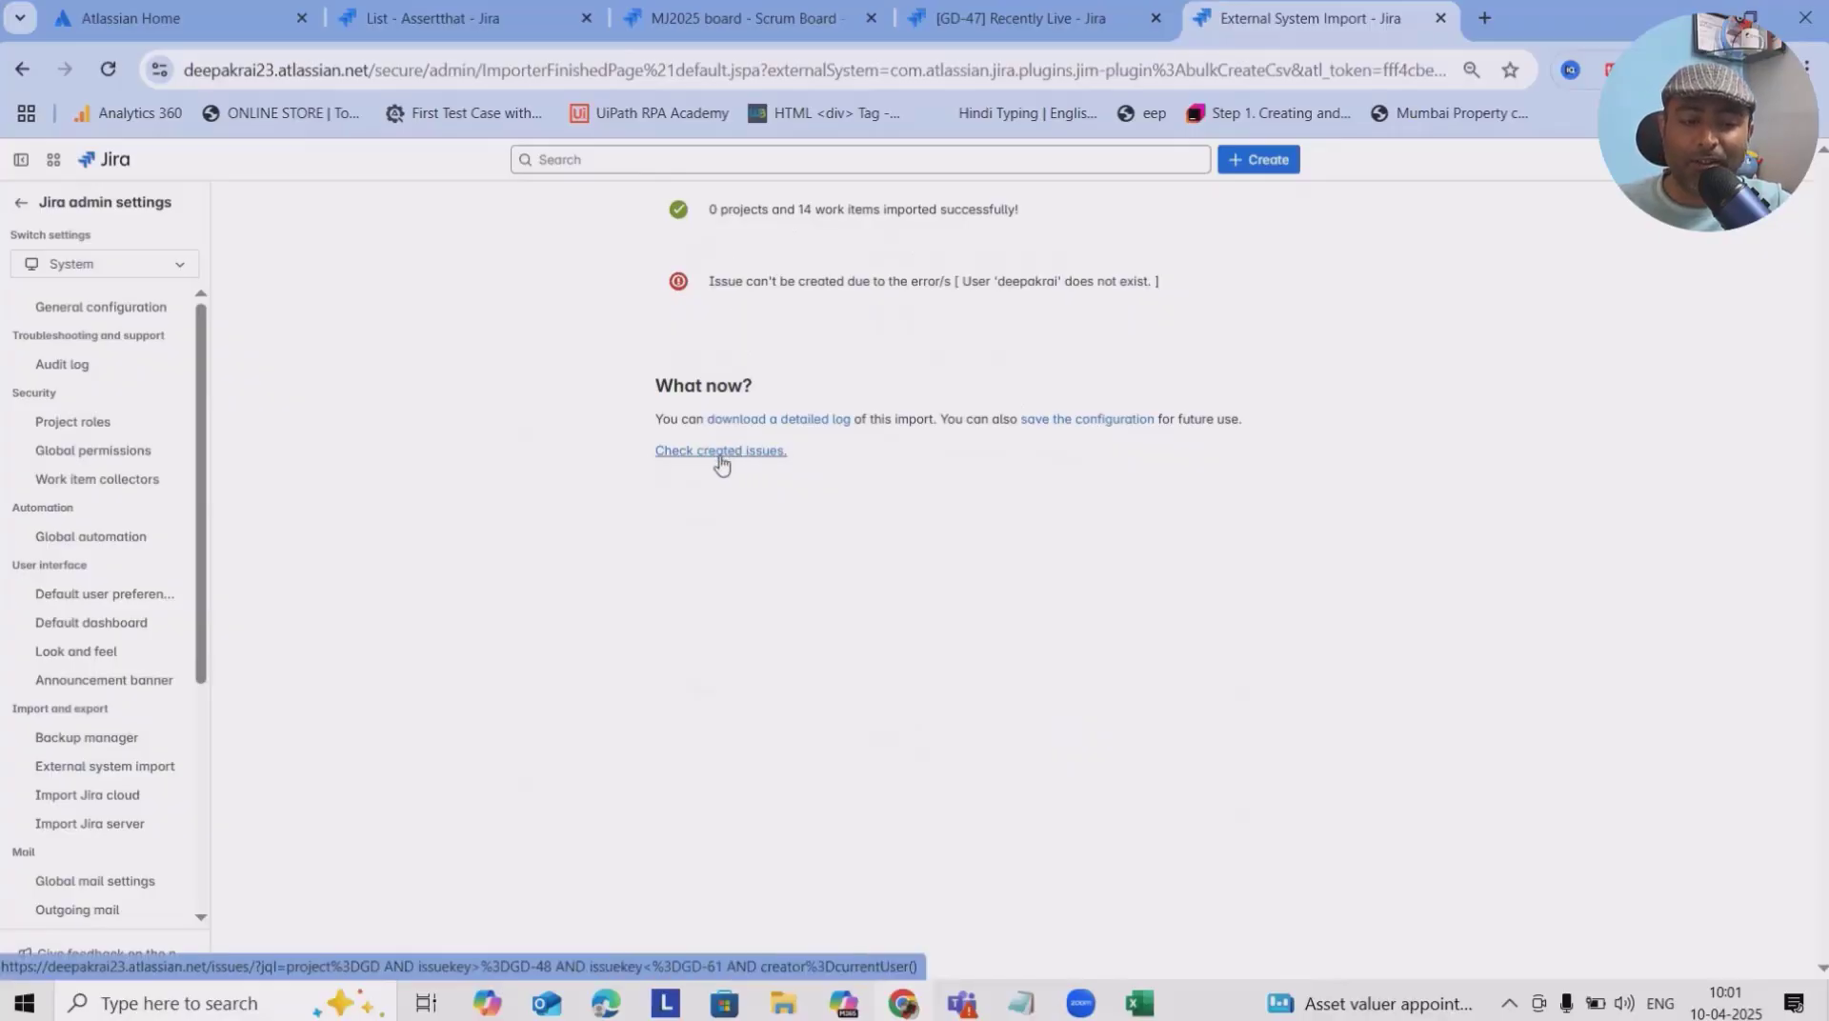
Open the issues created by the import and show them in the list view
{"action": "left_click", "coordinate": [720, 456]}
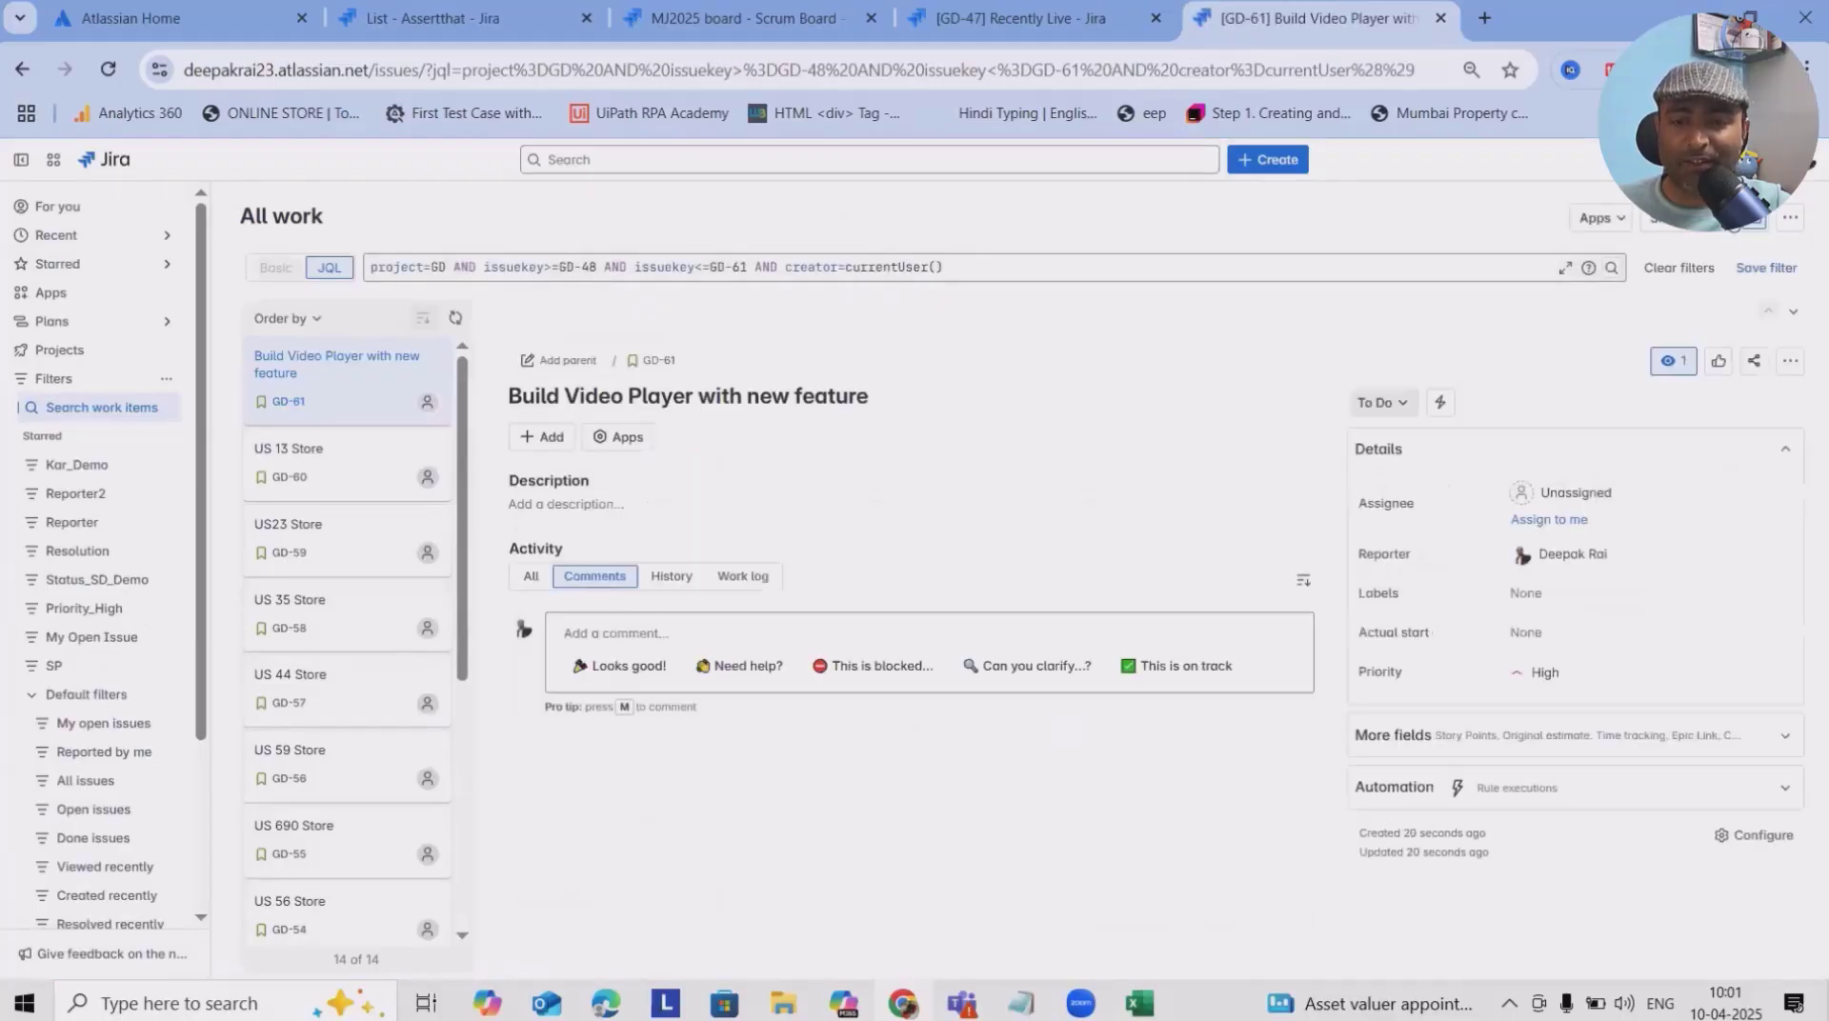
{"action": "left_click", "coordinate": [1702, 226]}
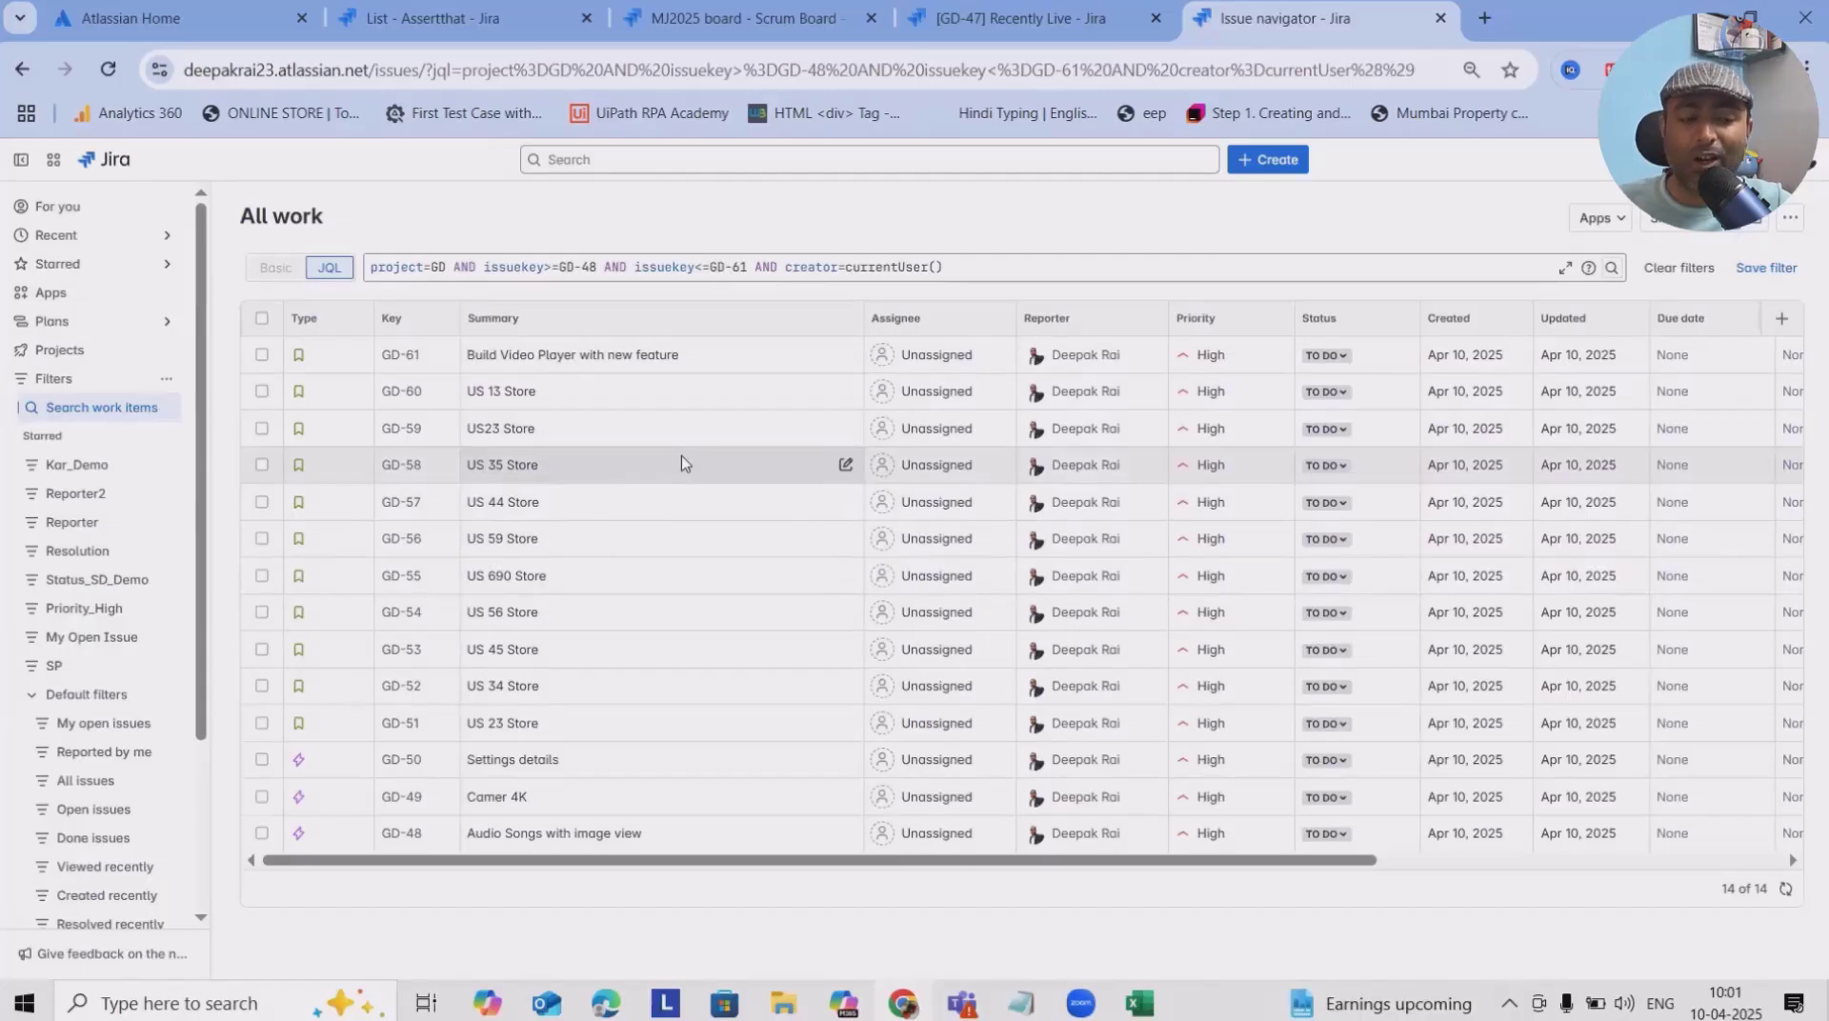
Switch to the Excel export and shrink its window to compare its rows with the imported Jira work items
{"action": "left_click", "coordinate": [1139, 1003]}
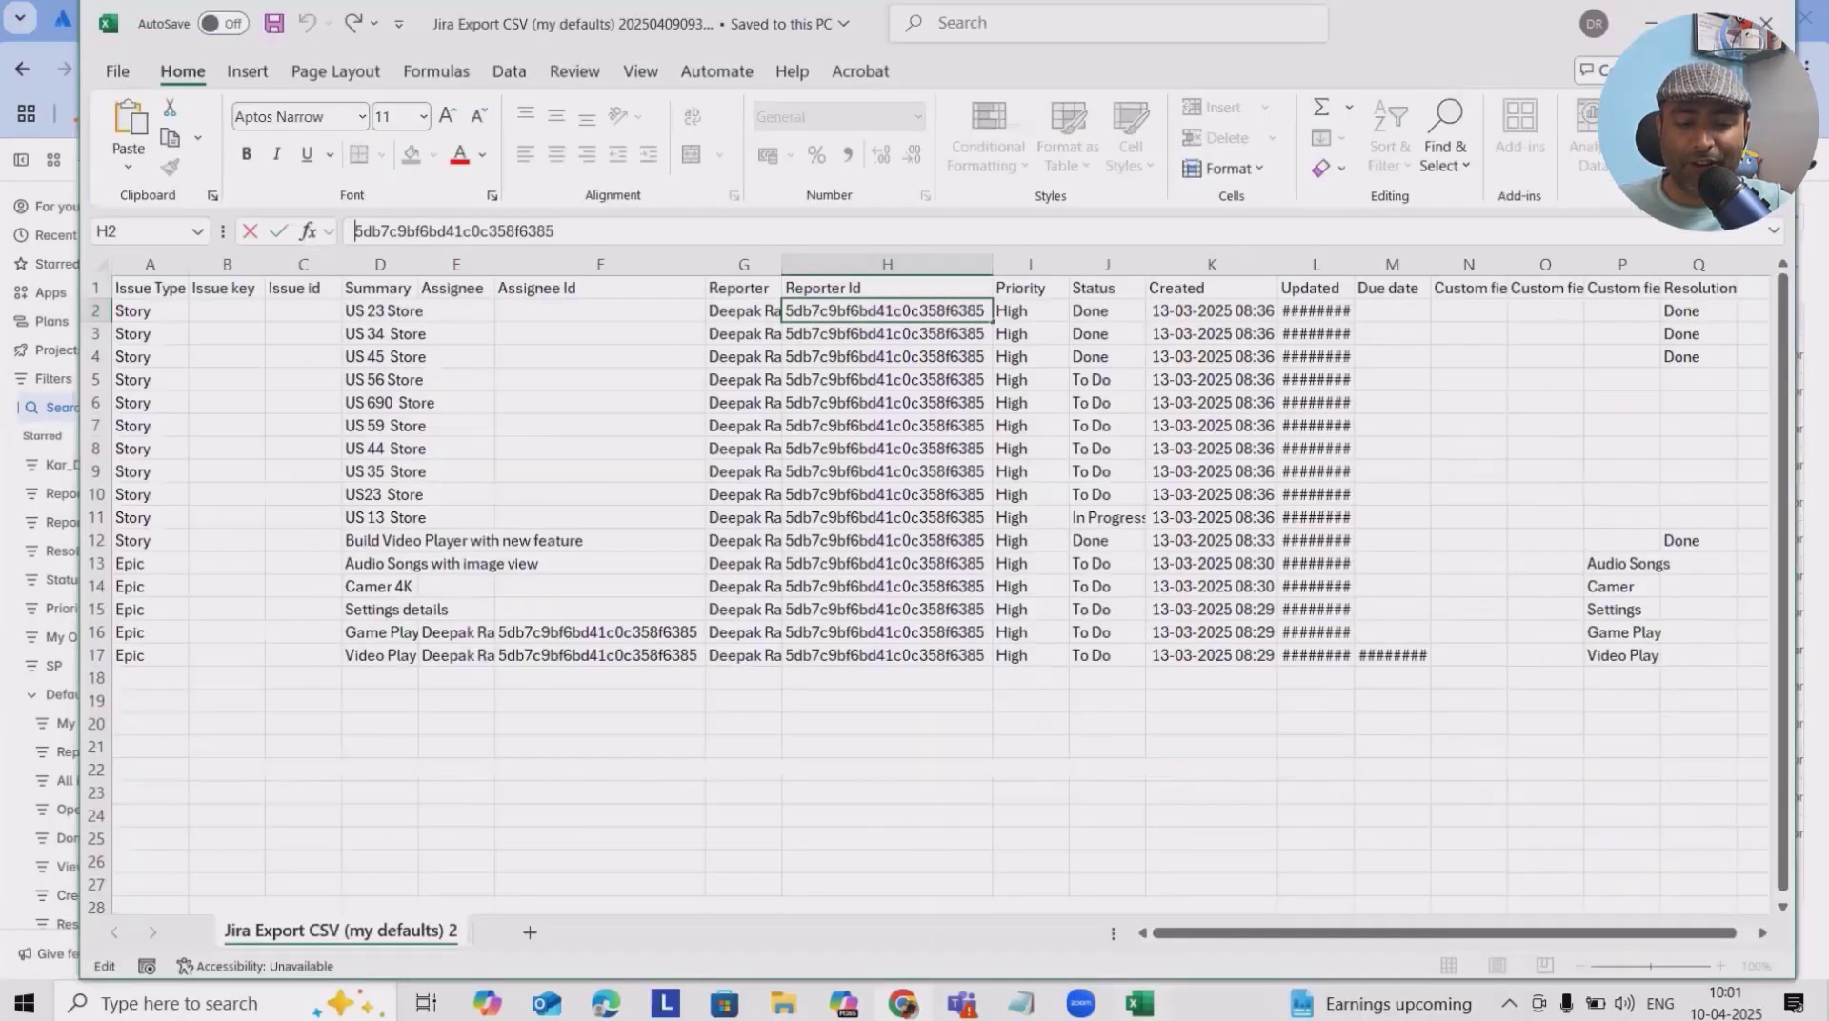
{"action": "key", "text": "ctrl+a"}
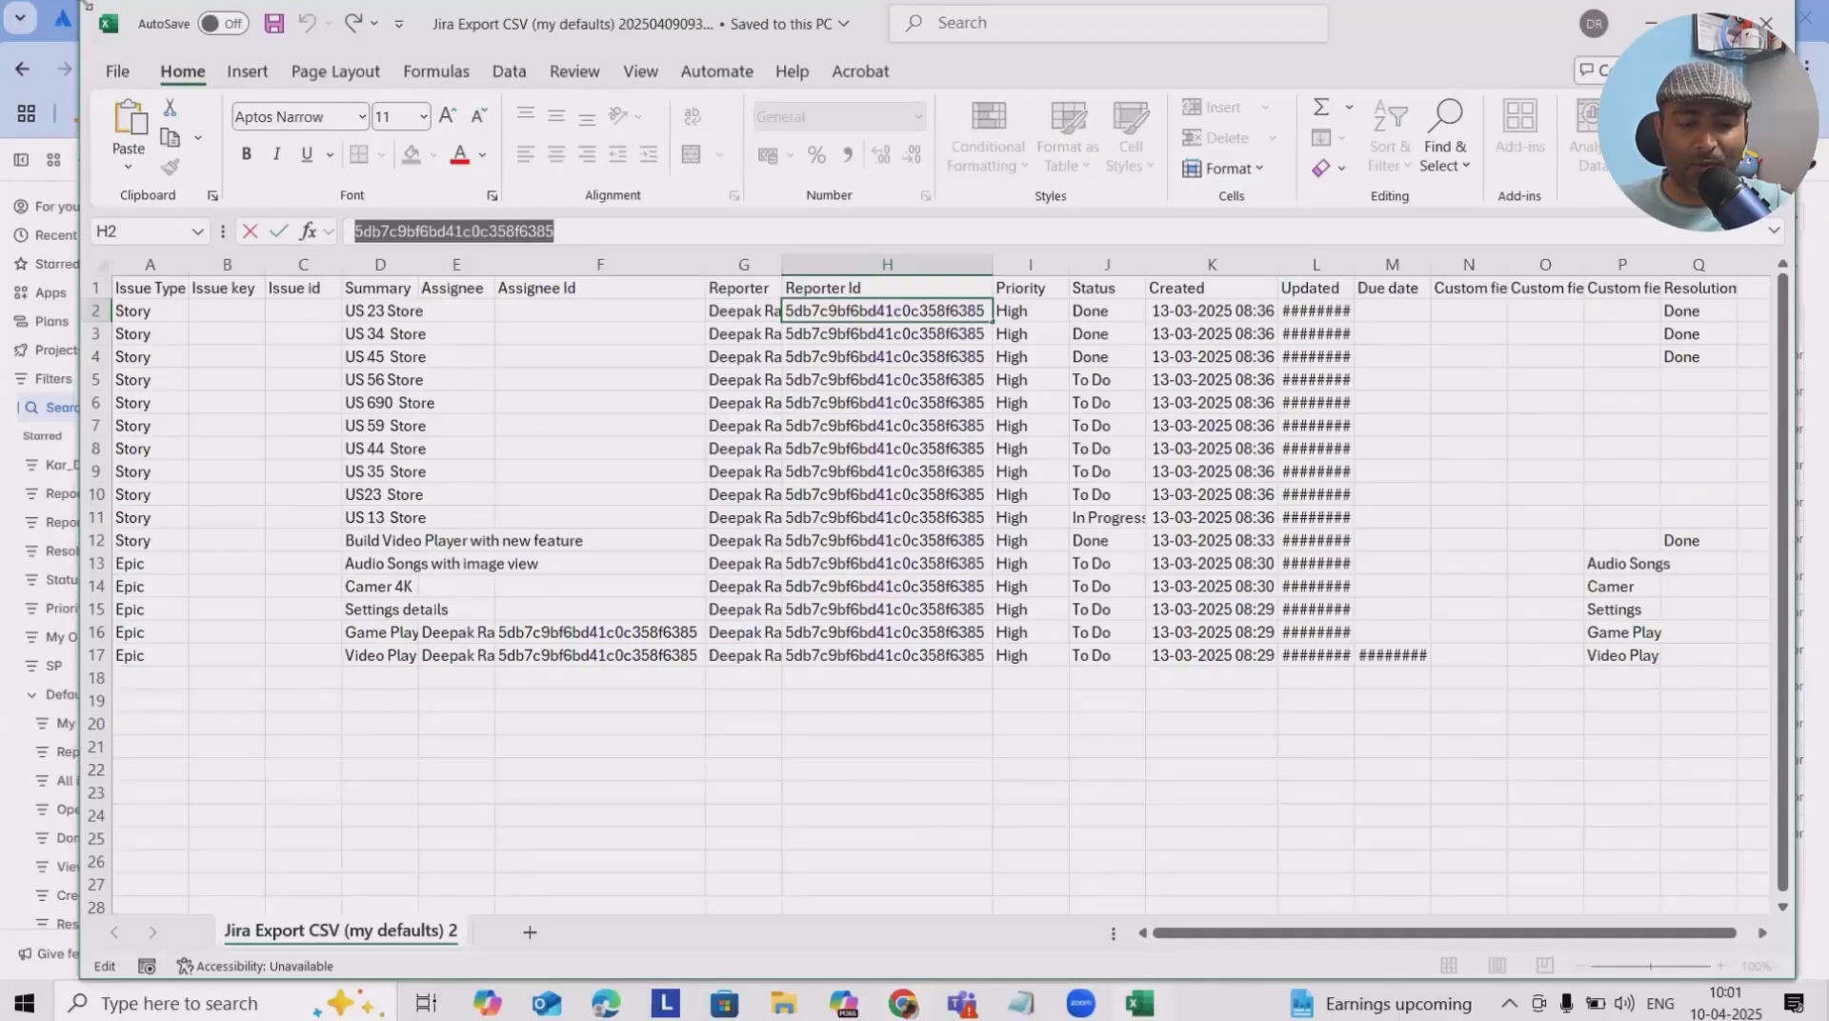
{"action": "left_click_drag", "start_coordinate": [86, 4], "coordinate": [920, 276]}
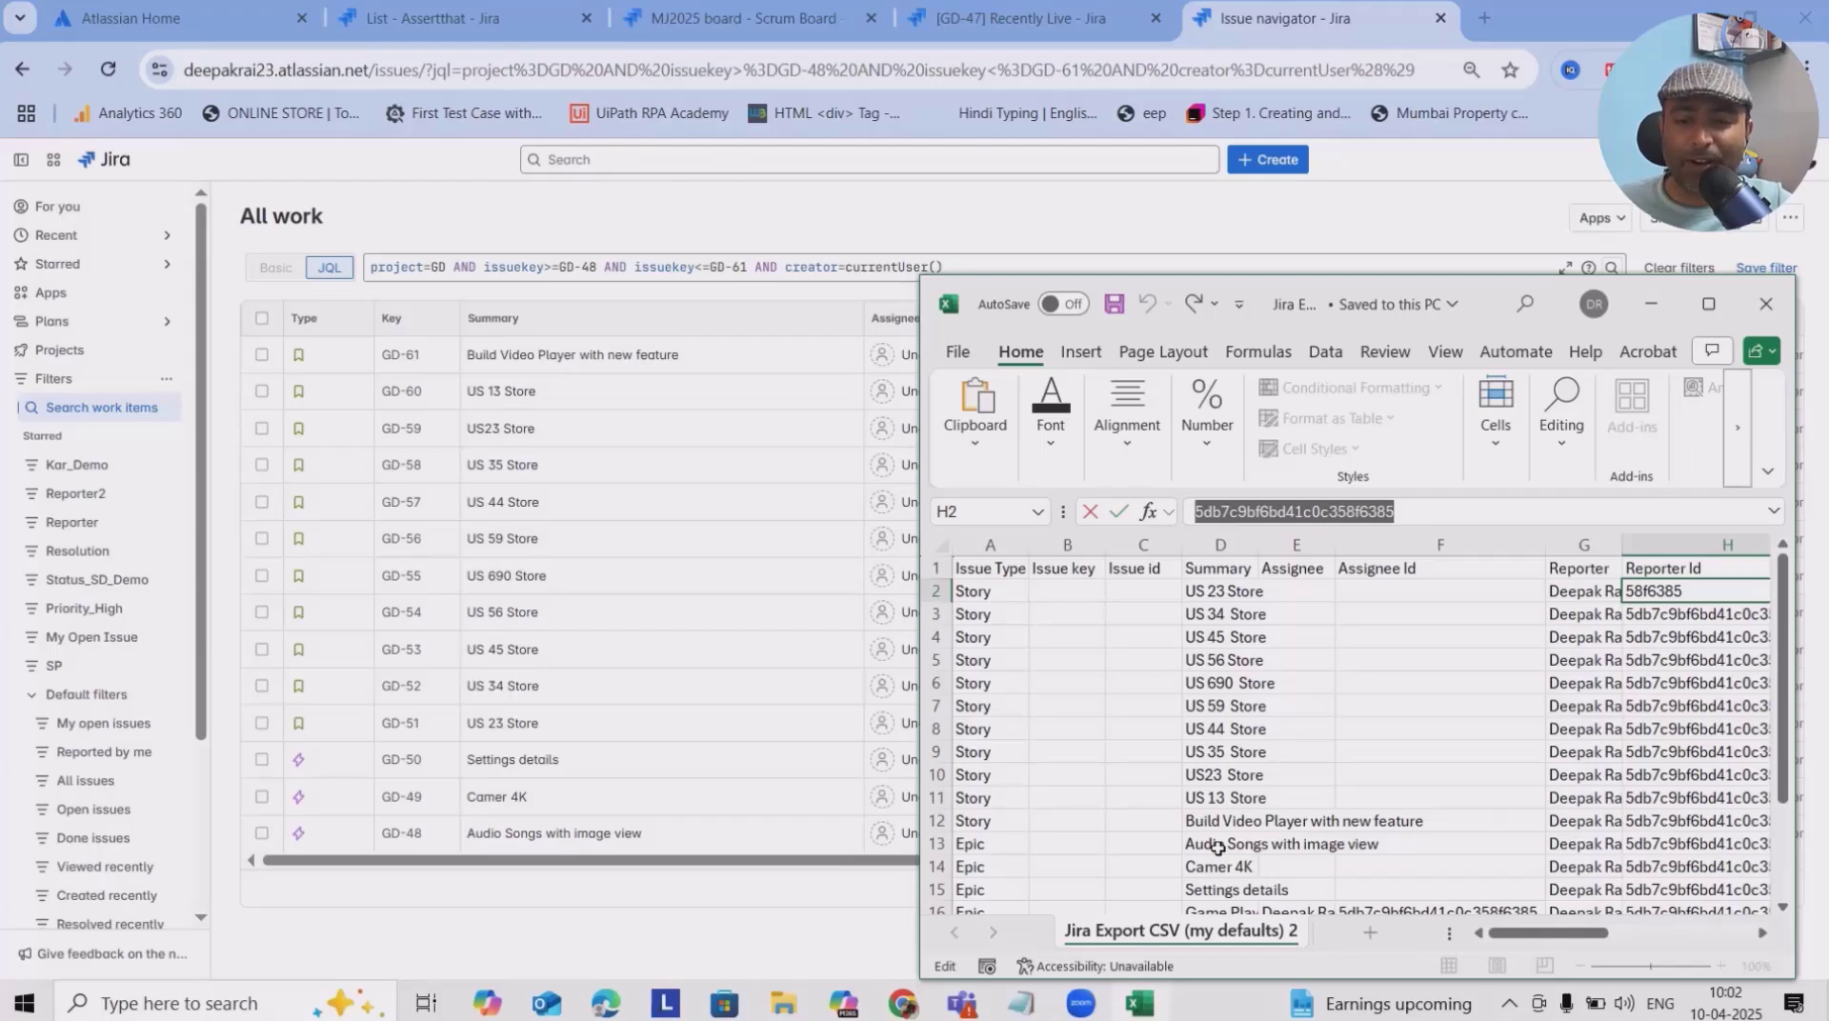
Put the Excel export away and switch to the browser page showing the MJ2025 board in Jira
{"action": "left_click", "coordinate": [1650, 305]}
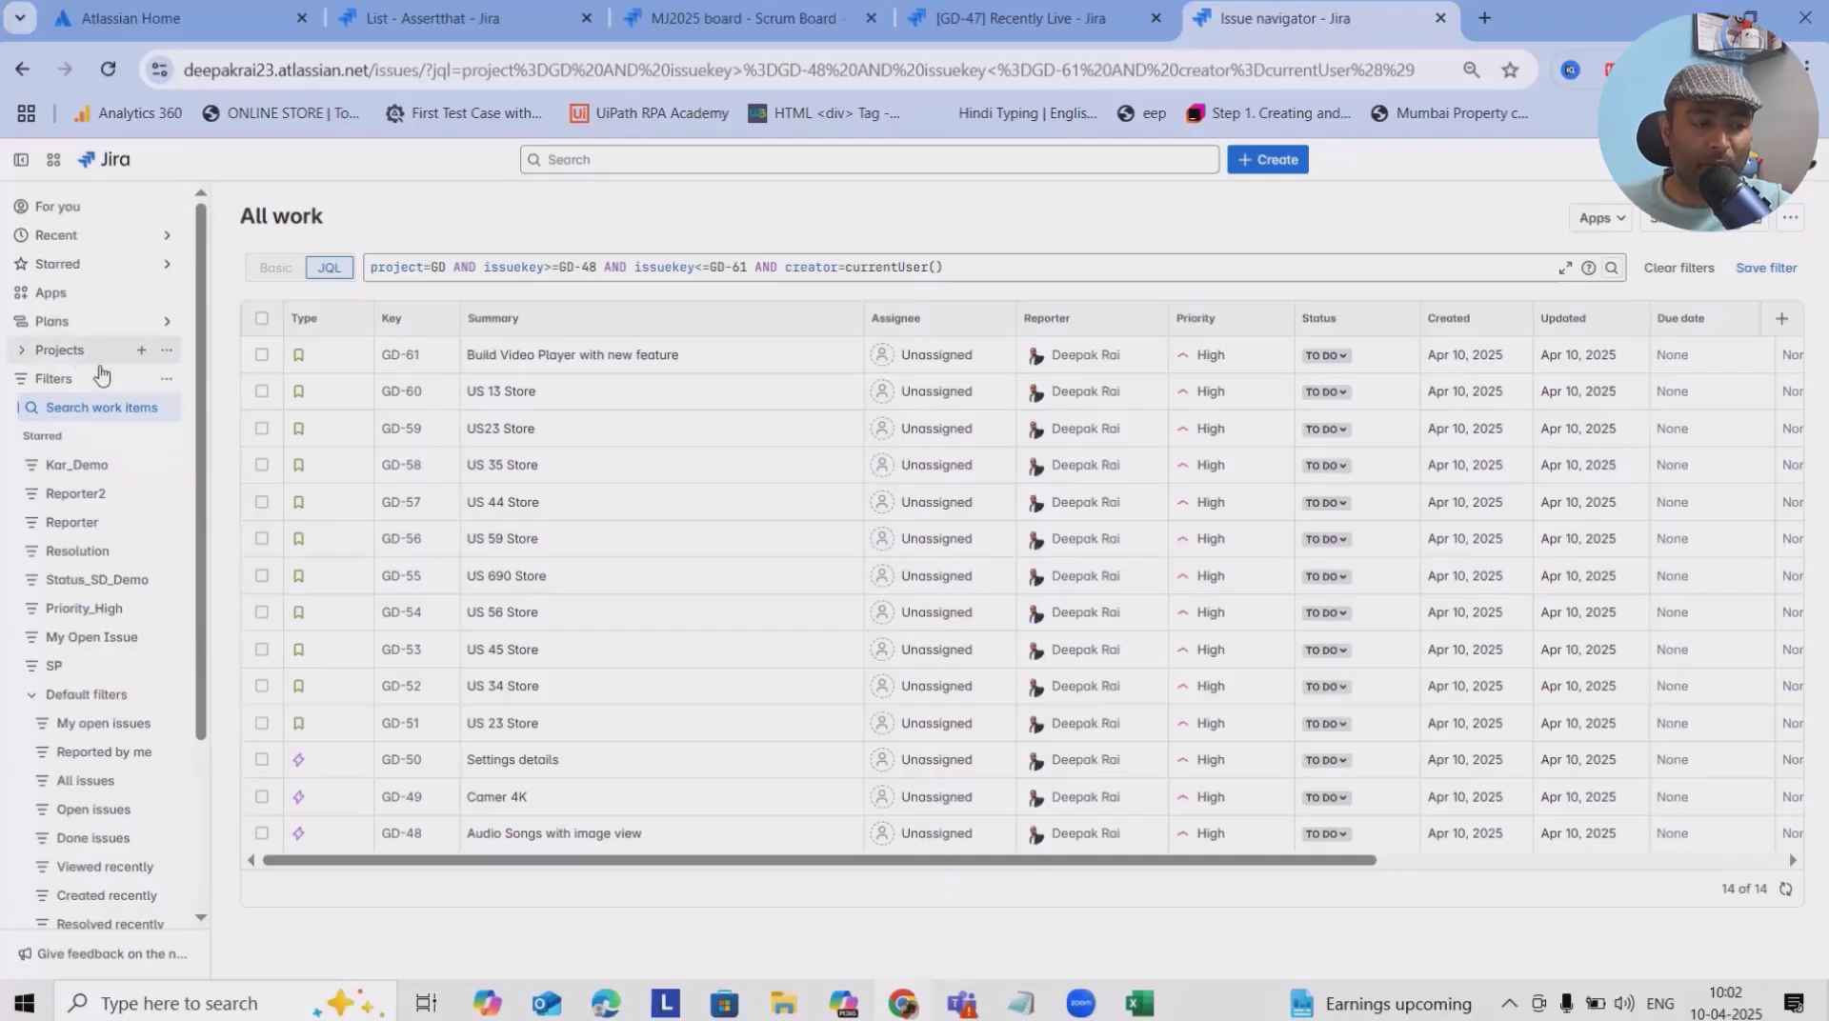
{"action": "left_click", "coordinate": [140, 351]}
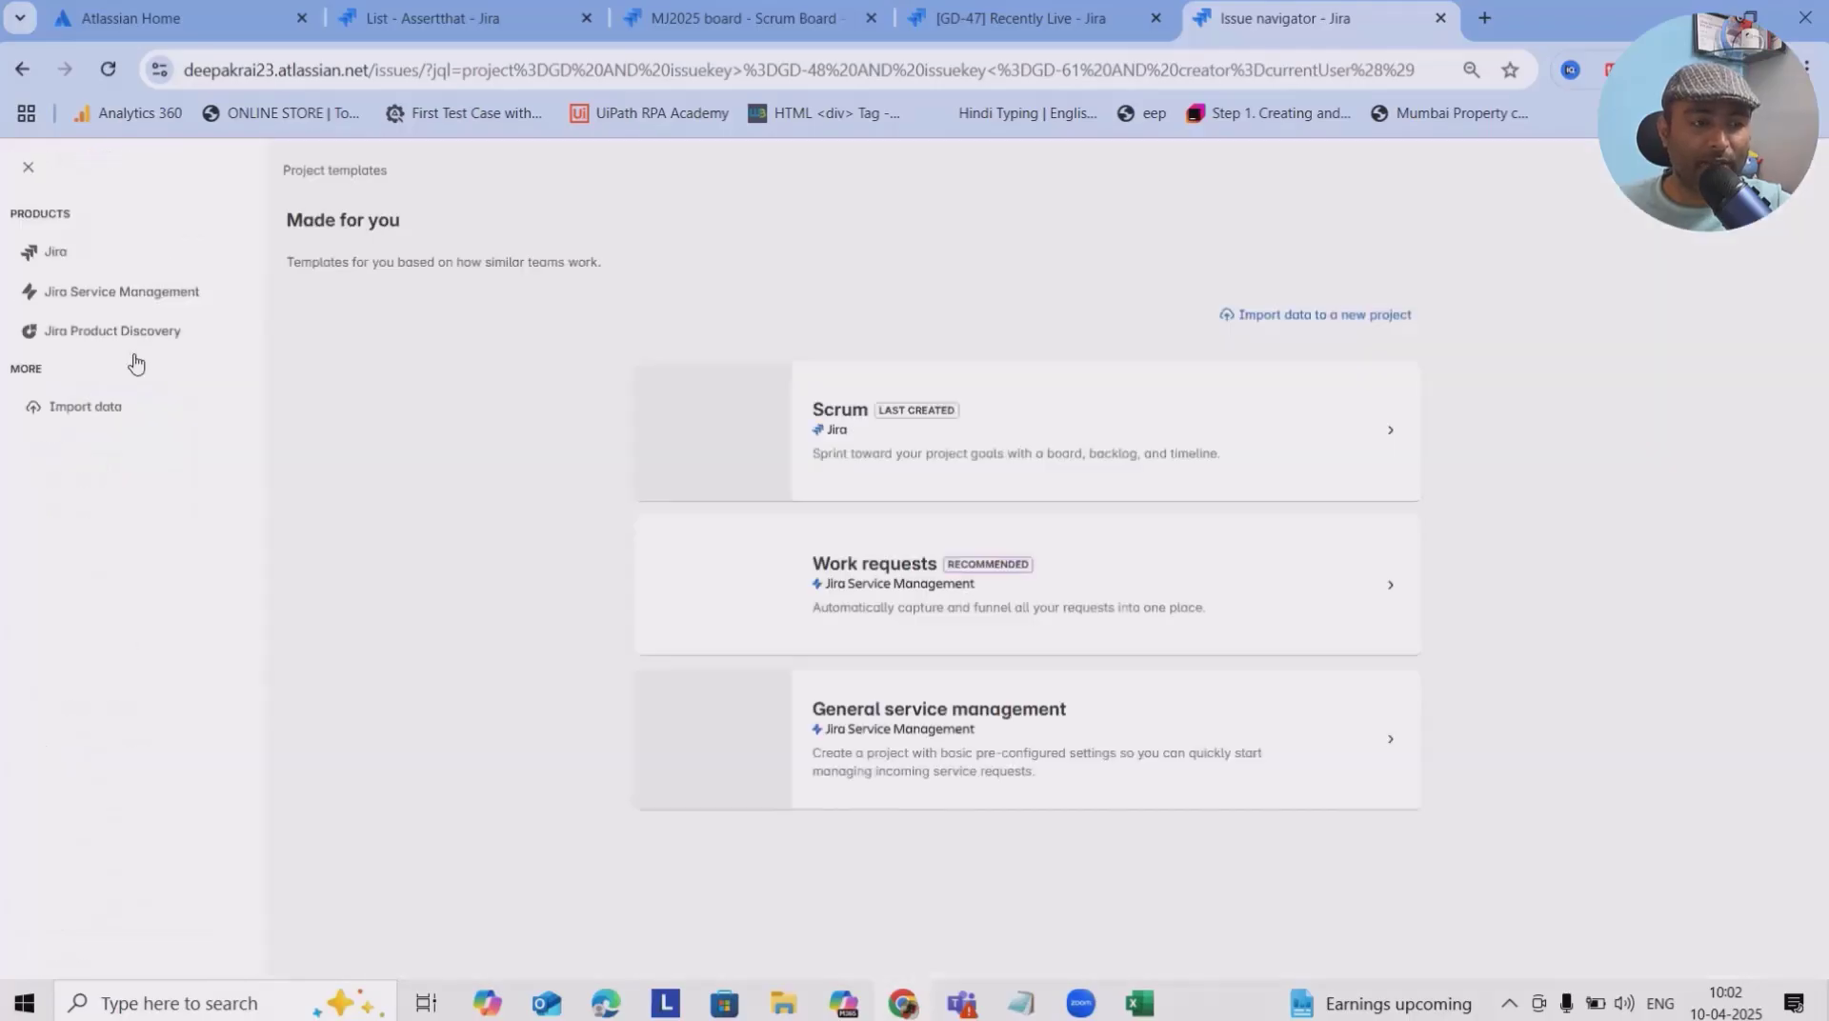
{"action": "left_click", "coordinate": [707, 13]}
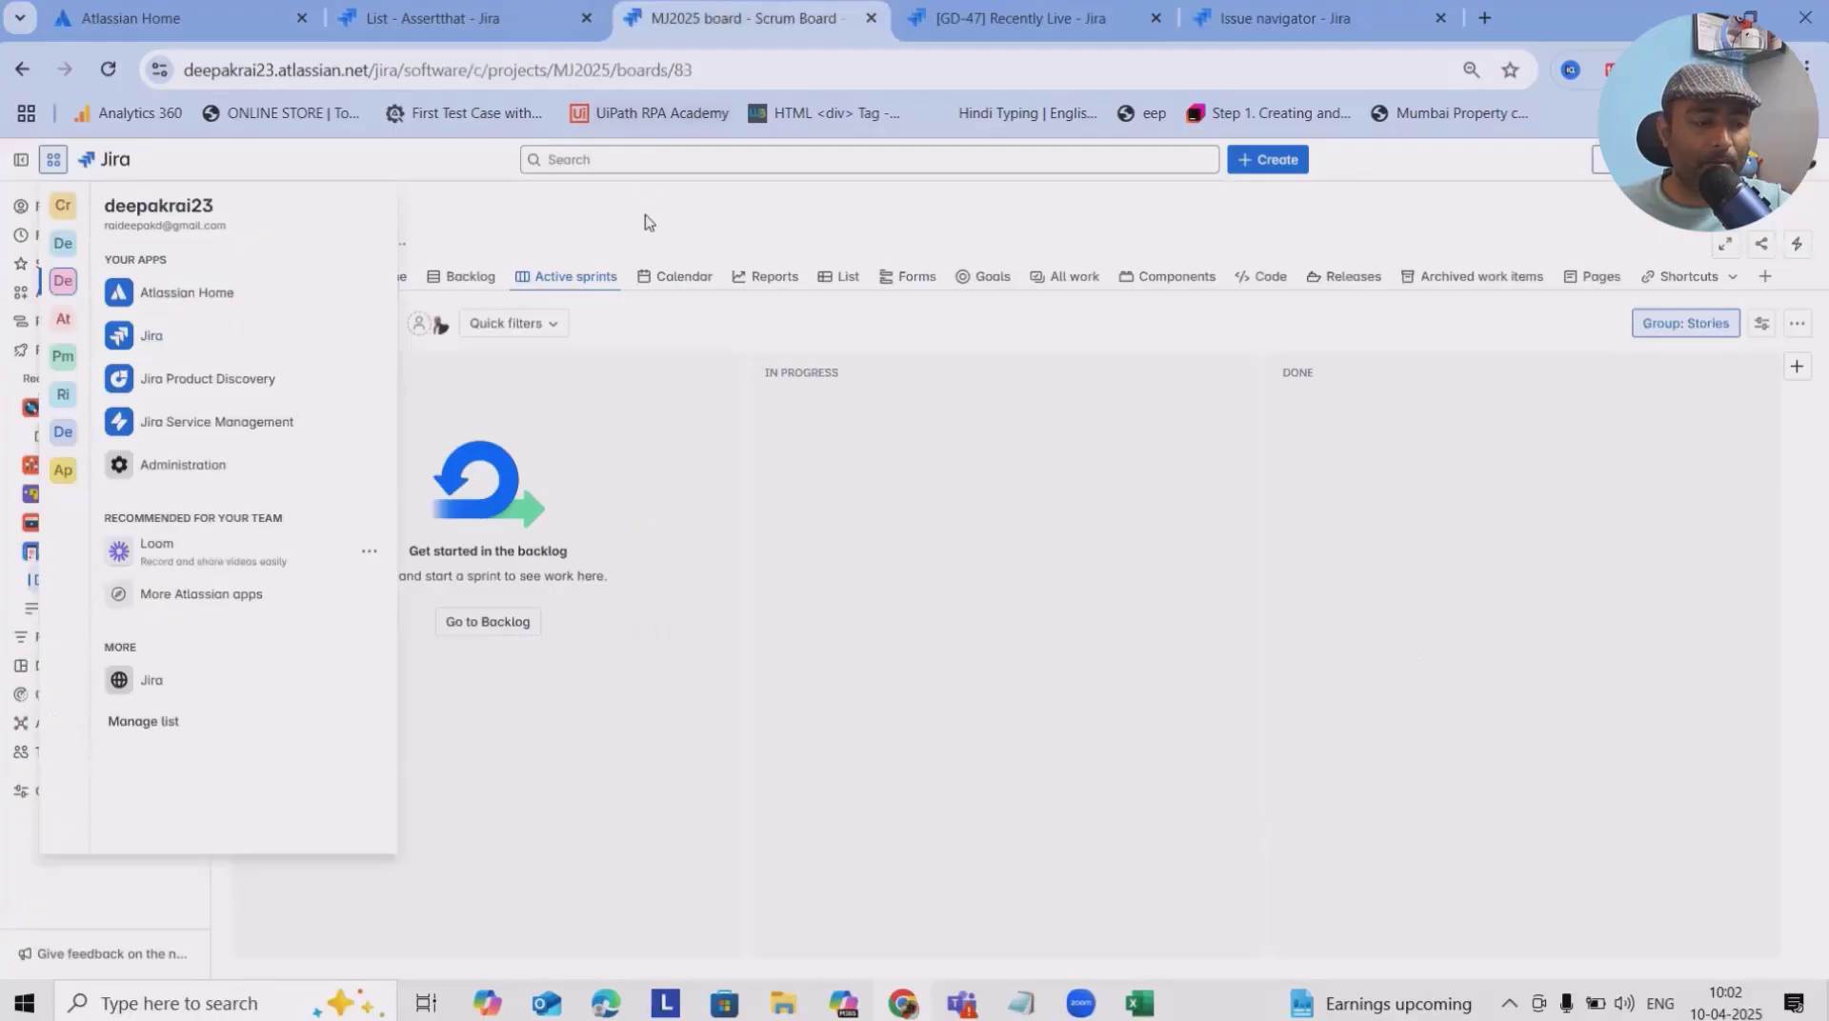
{"action": "left_click", "coordinate": [645, 222]}
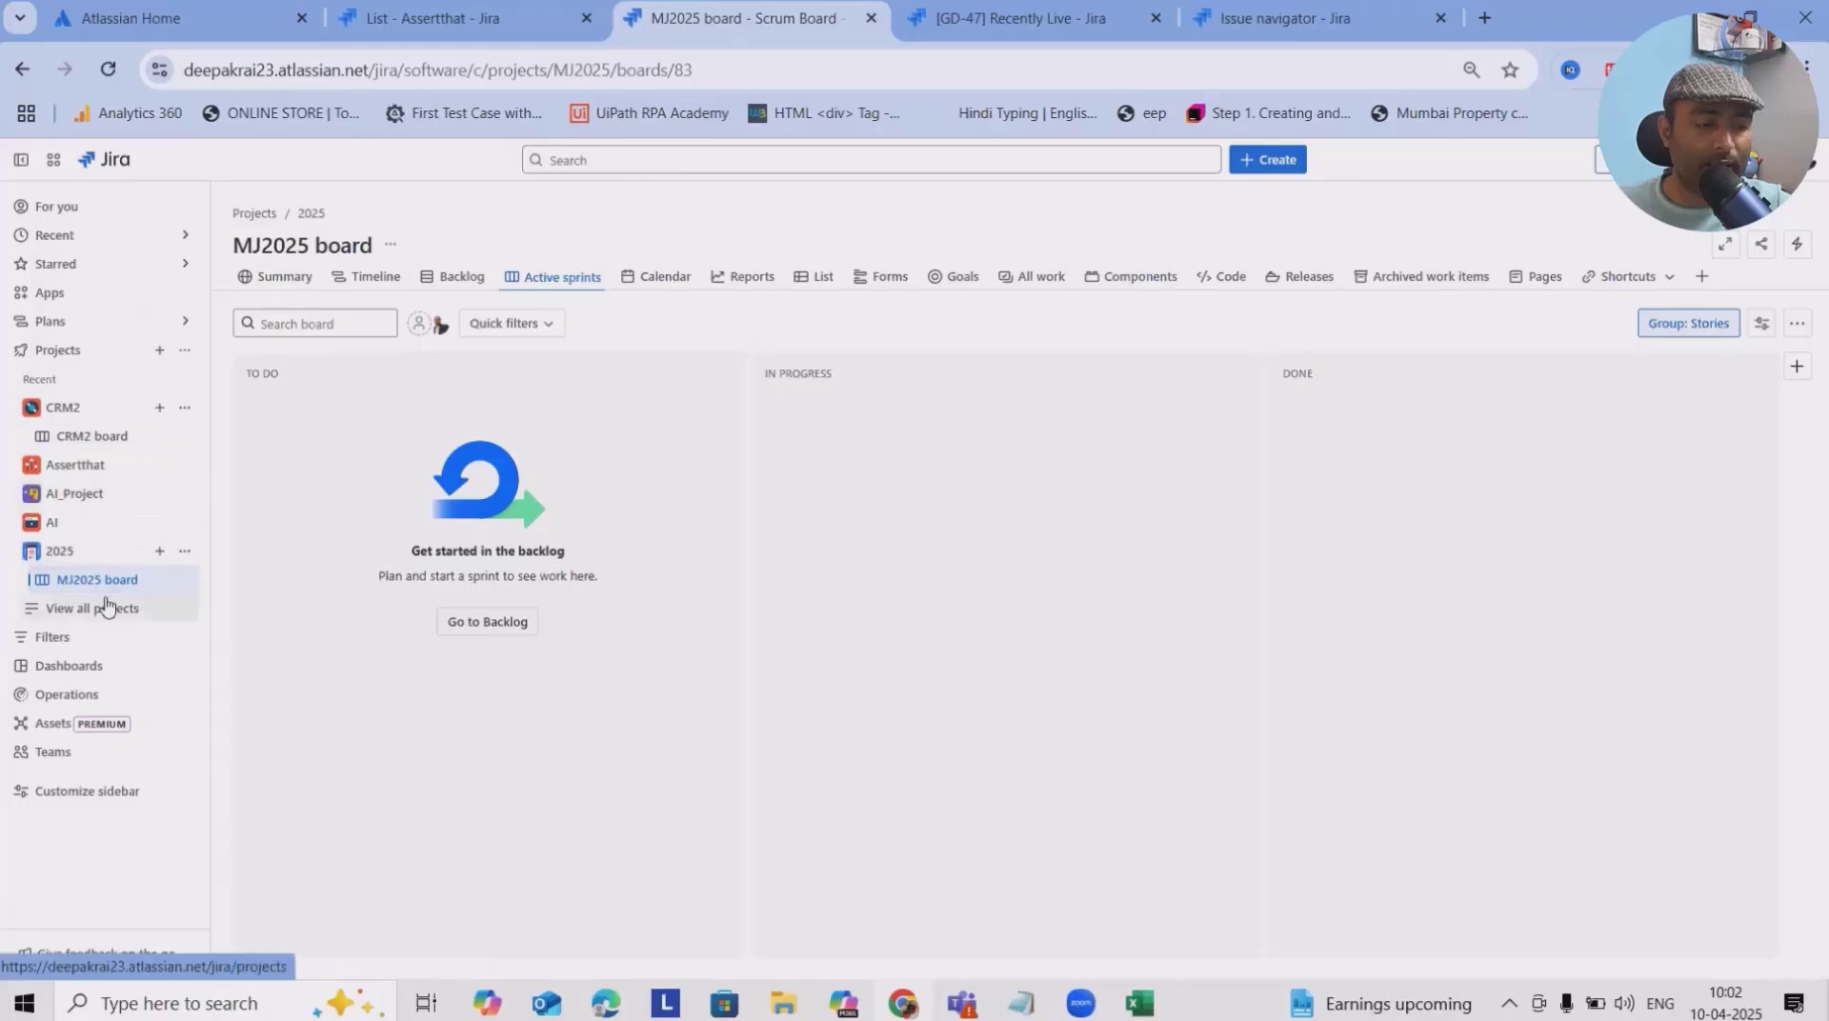
Open the Graphy_Demo1 project from the list of all projects and show its backlog
{"action": "left_click", "coordinate": [106, 606]}
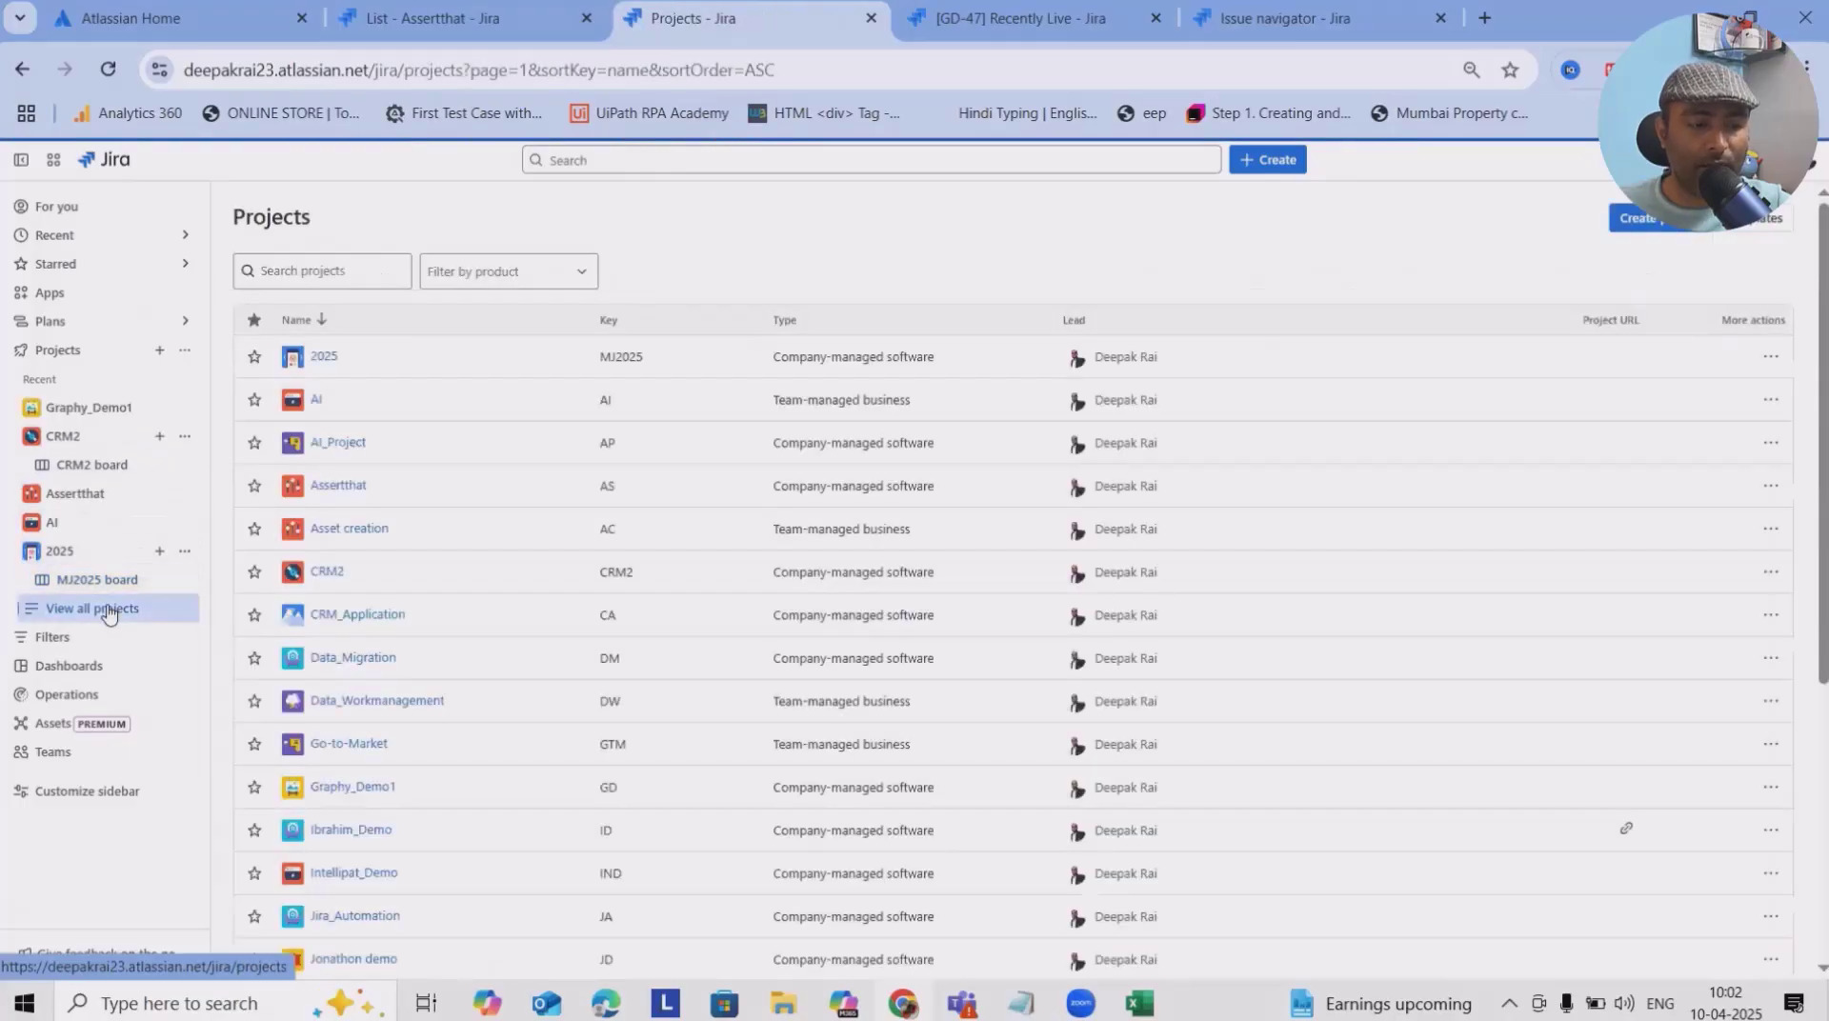
{"action": "left_click", "coordinate": [381, 790]}
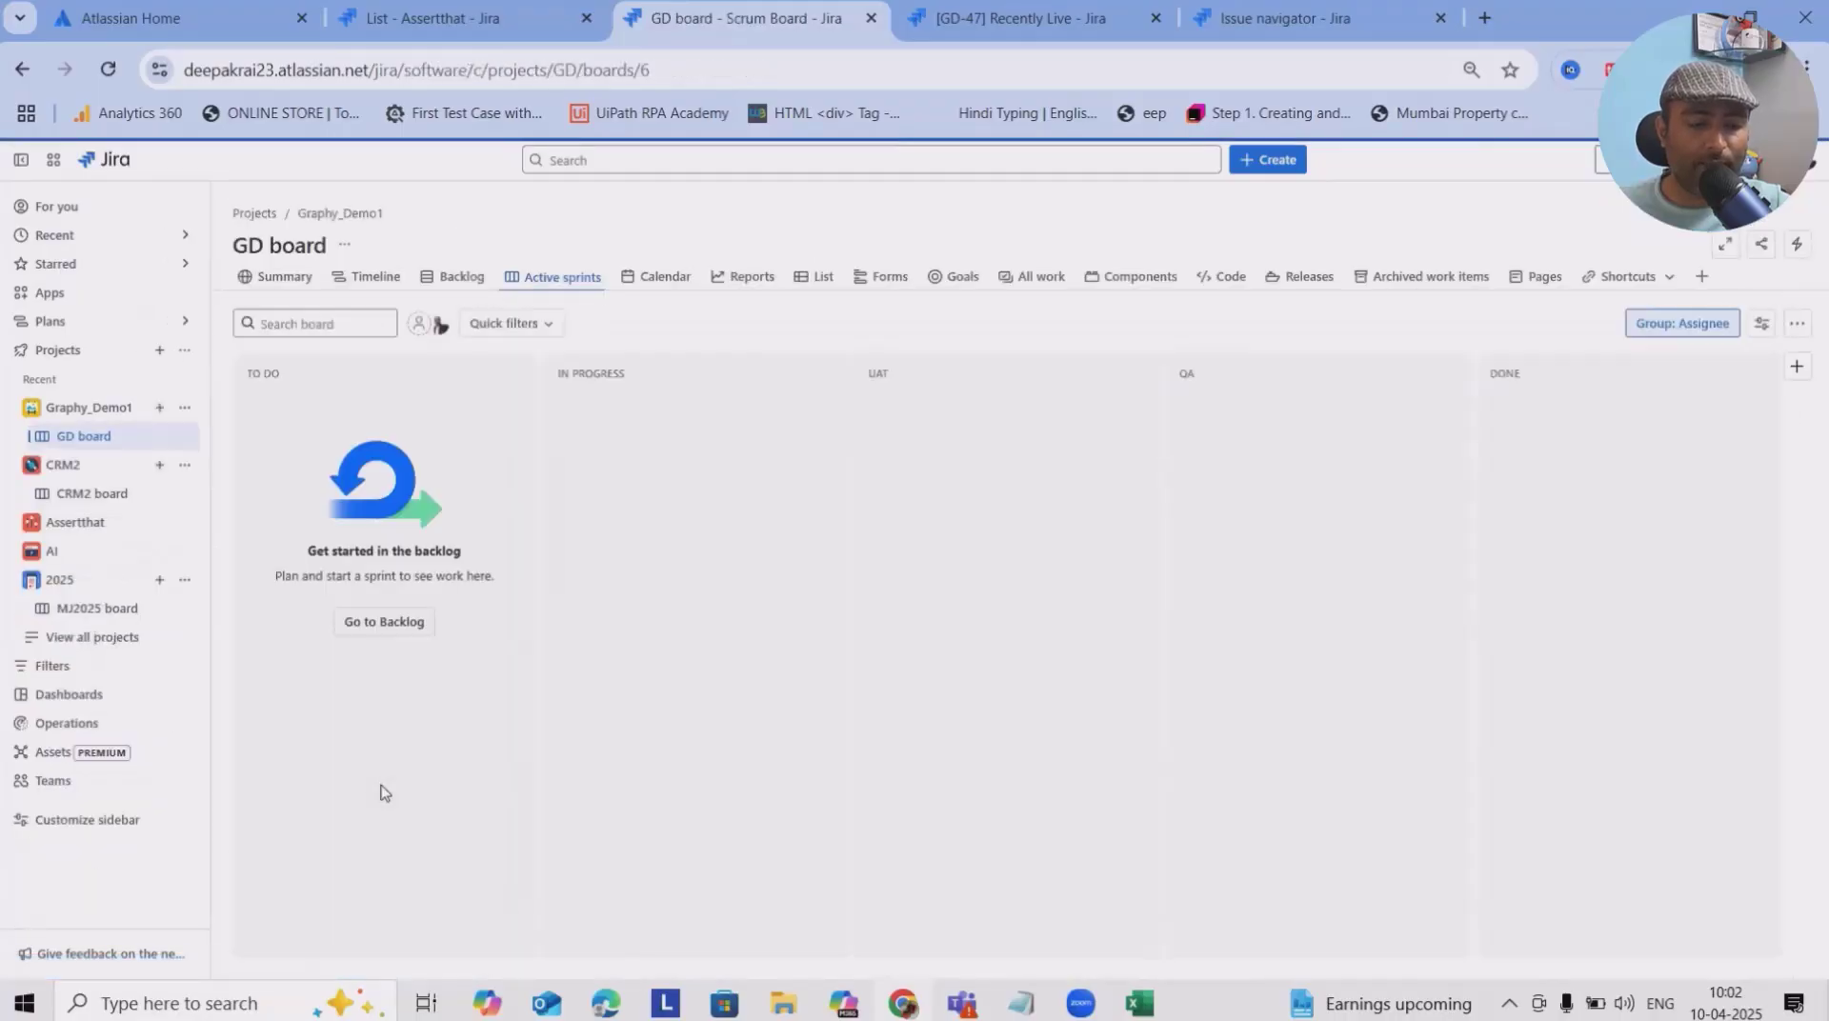
{"action": "left_click", "coordinate": [448, 279]}
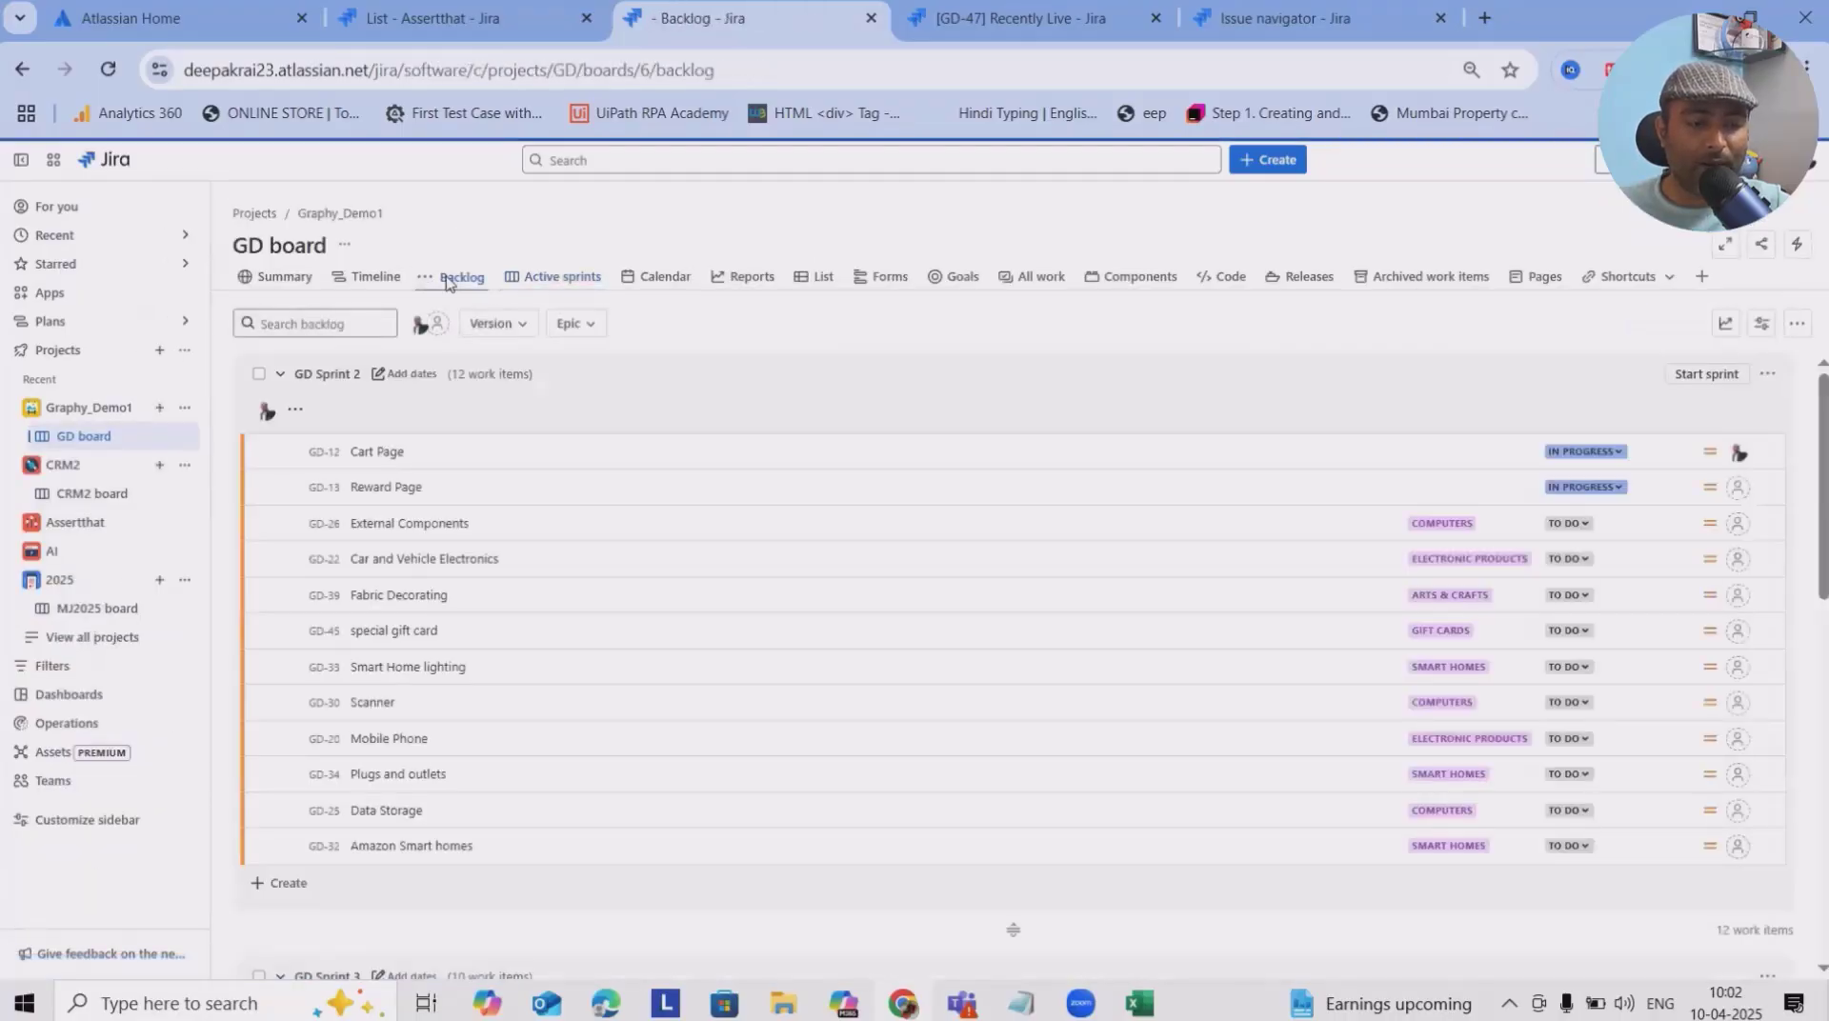